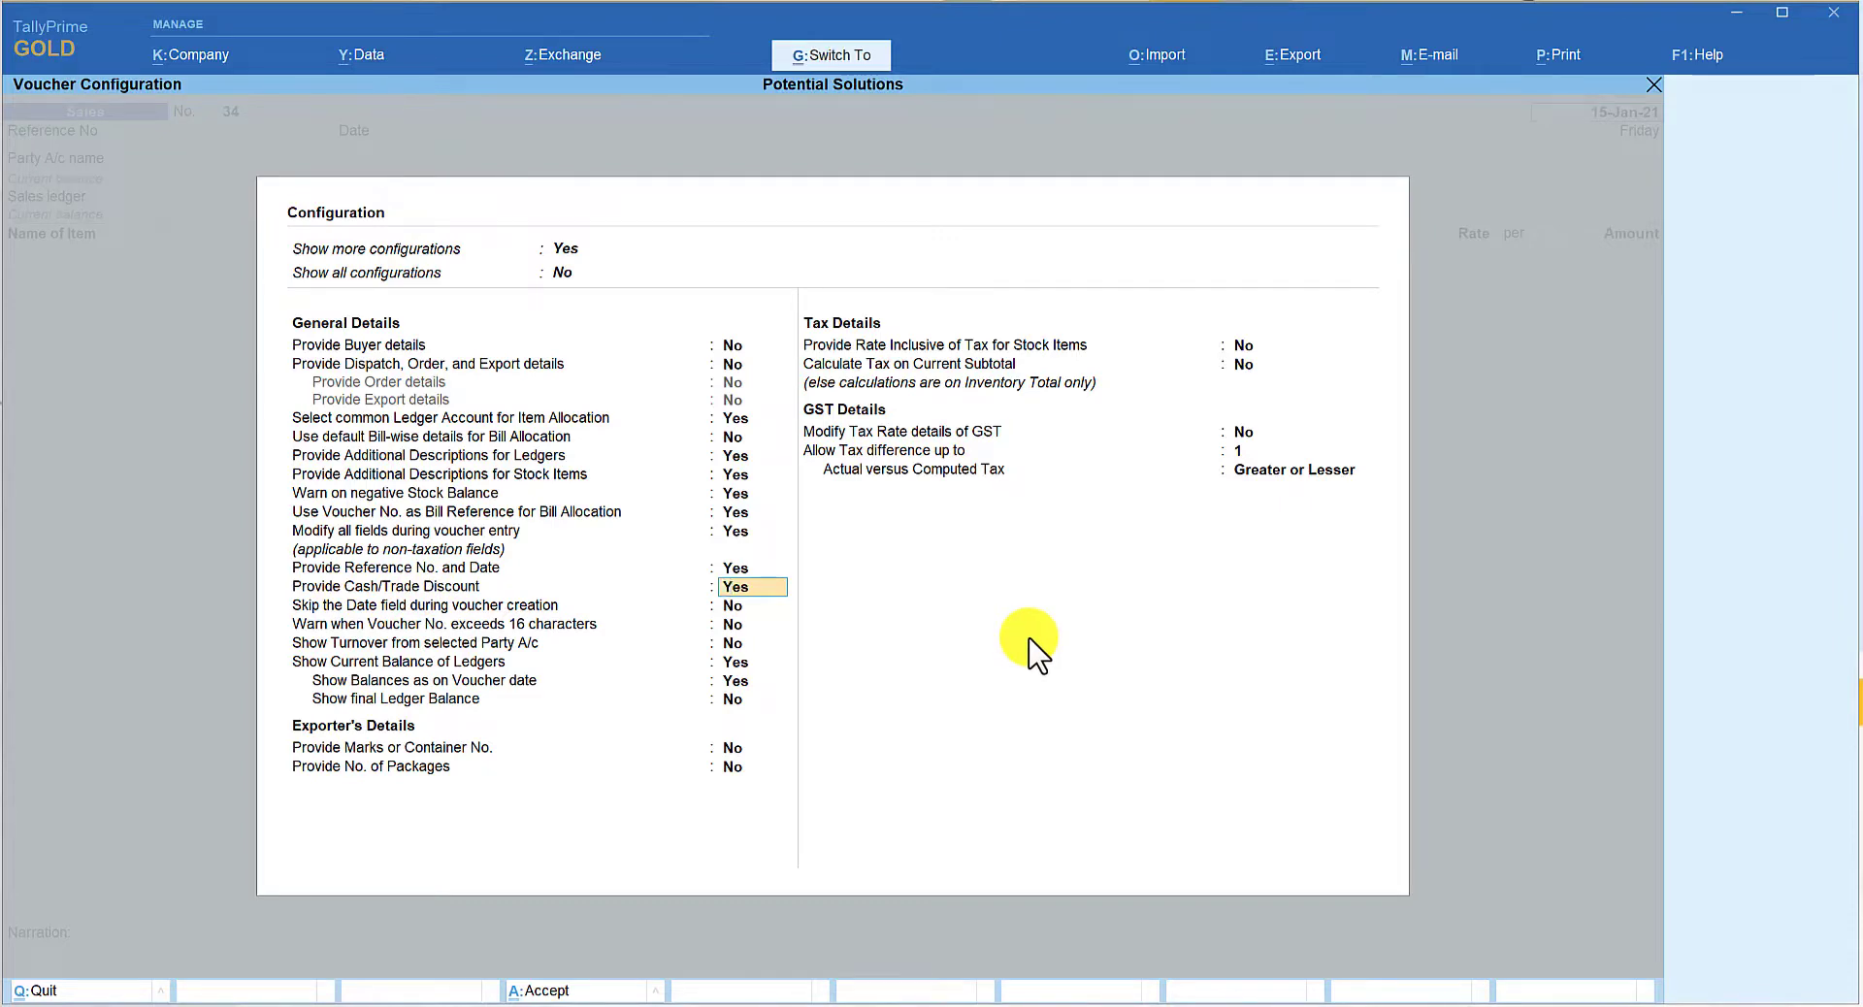
Step: Accept the voucher configuration and start a new ledger master named Trade Discount under Indirect Expenses
{"action": "key", "text": "ctrl+a"}
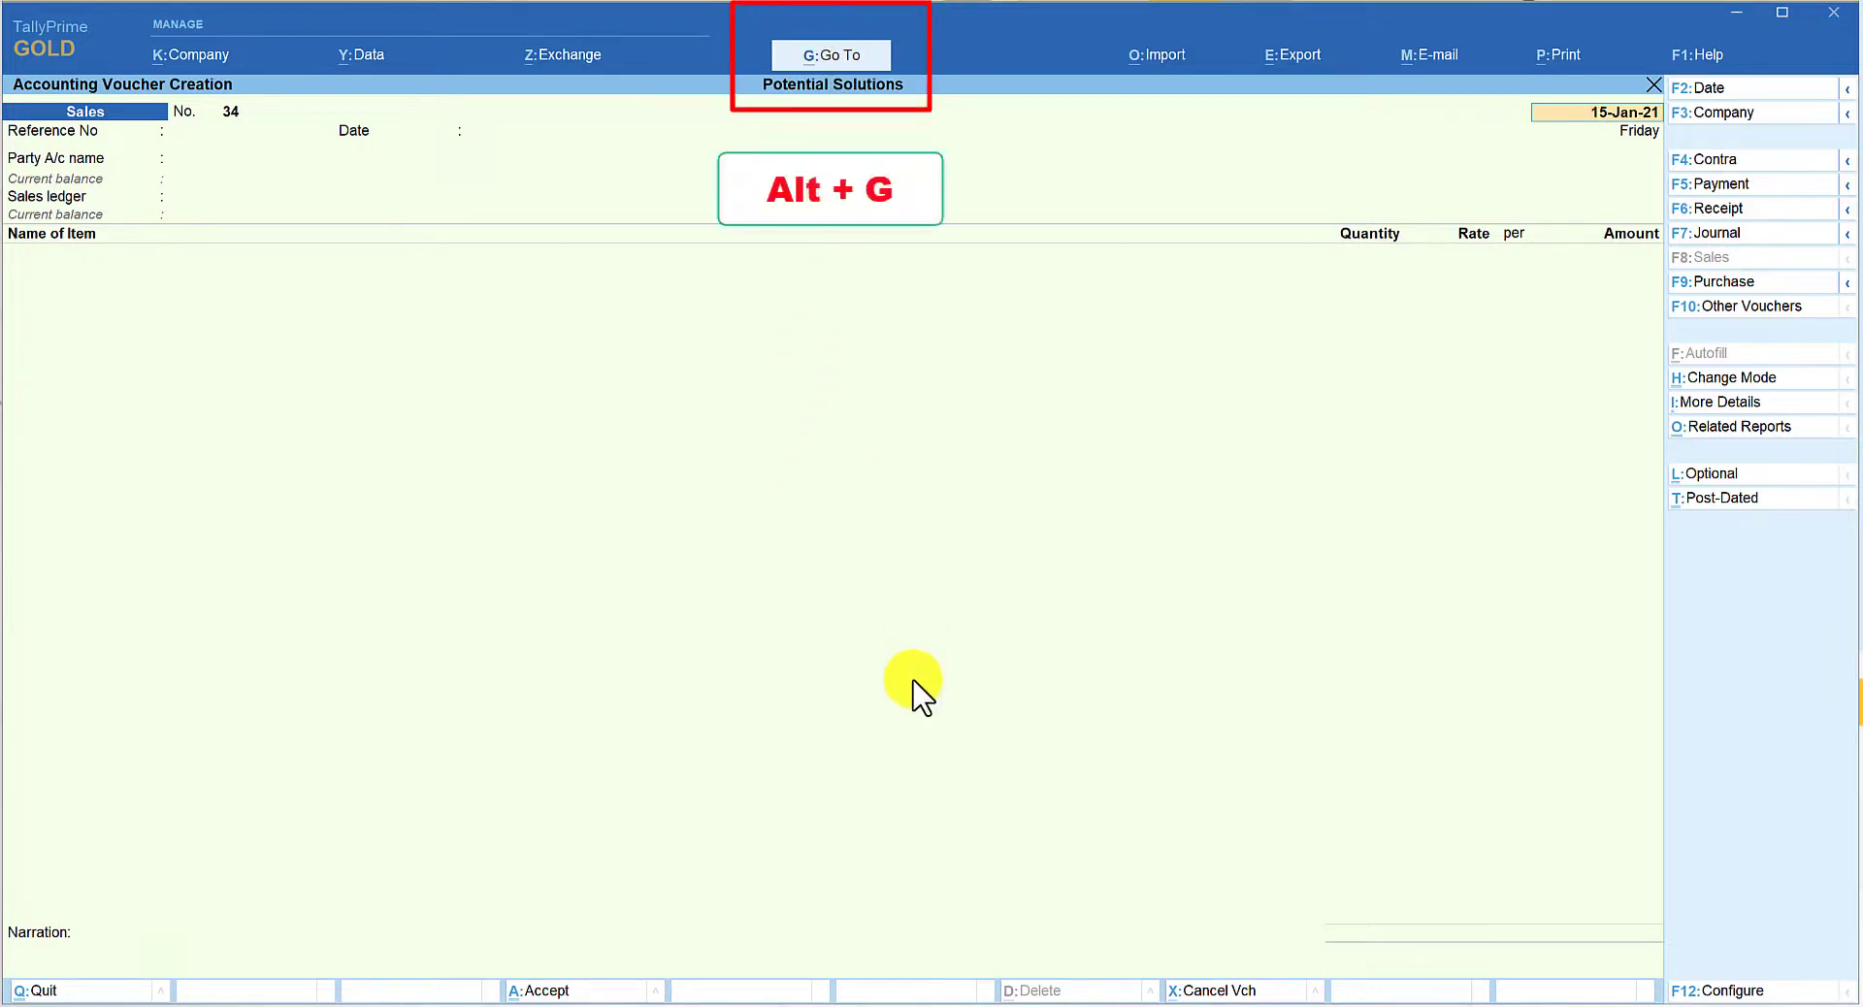
{"action": "key", "text": "alt"}
{"action": "key", "text": "alt+g"}
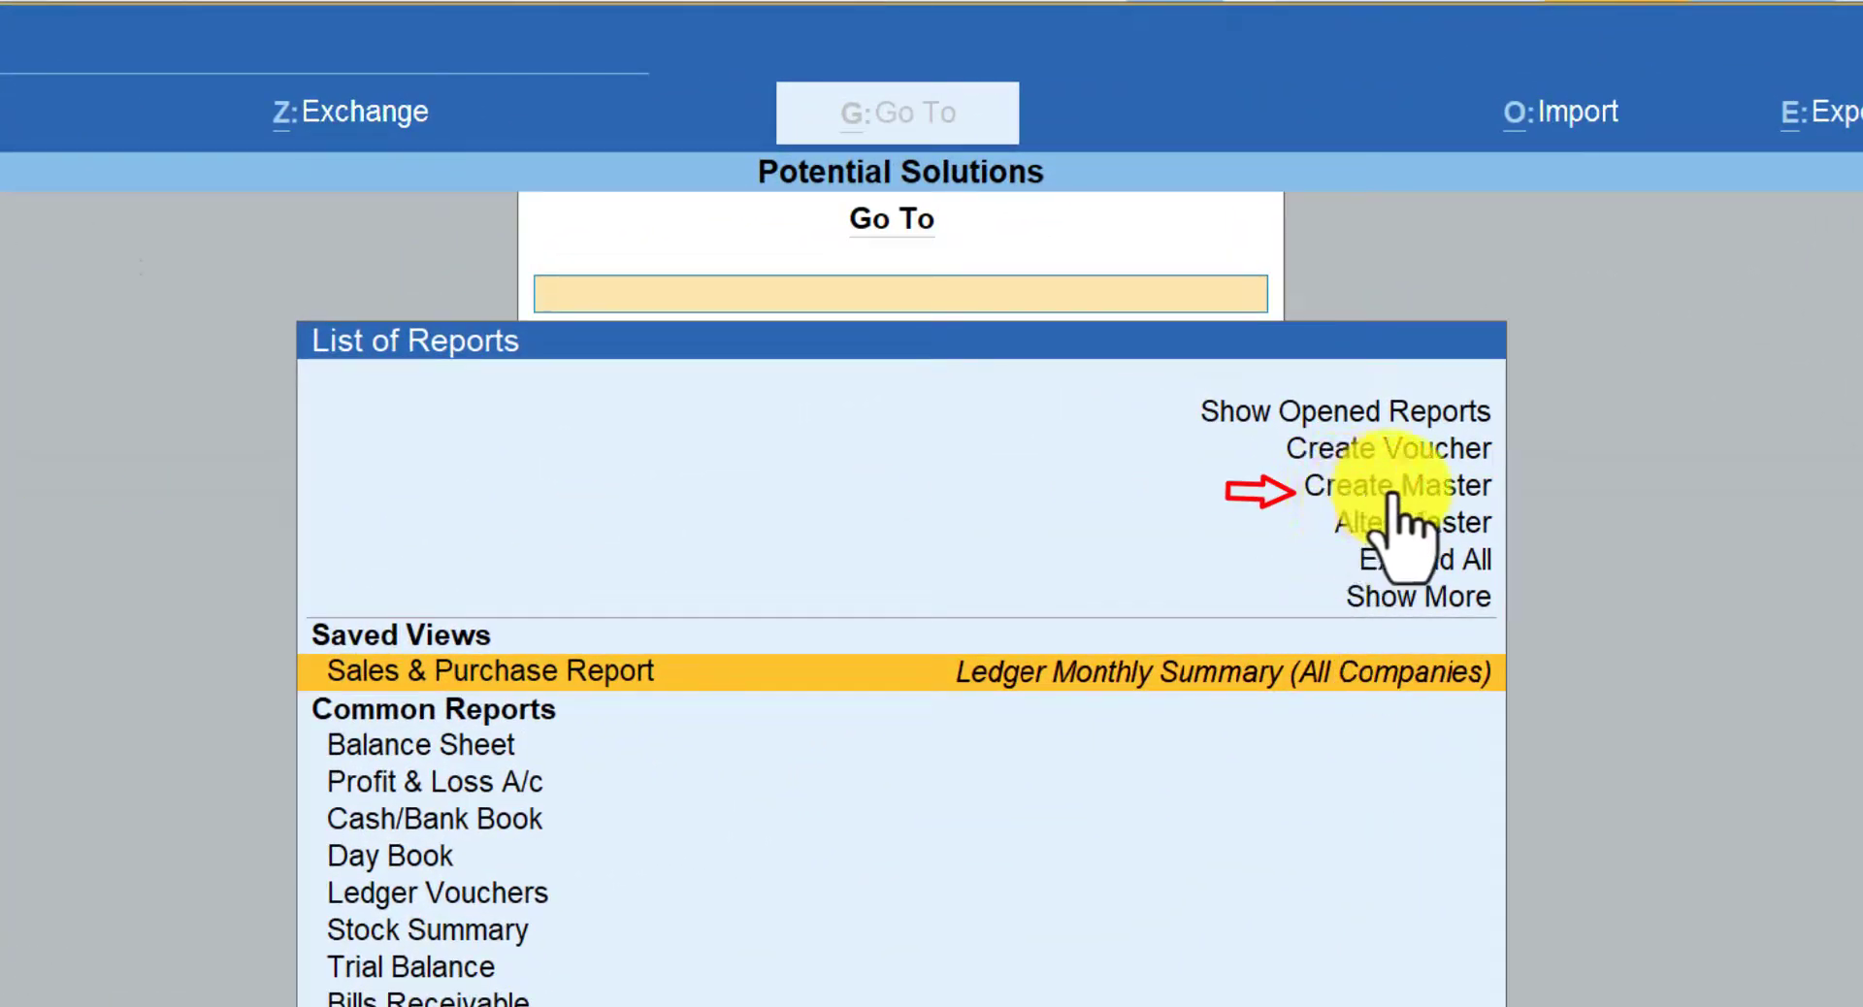
{"action": "left_click", "coordinate": [1405, 493]}
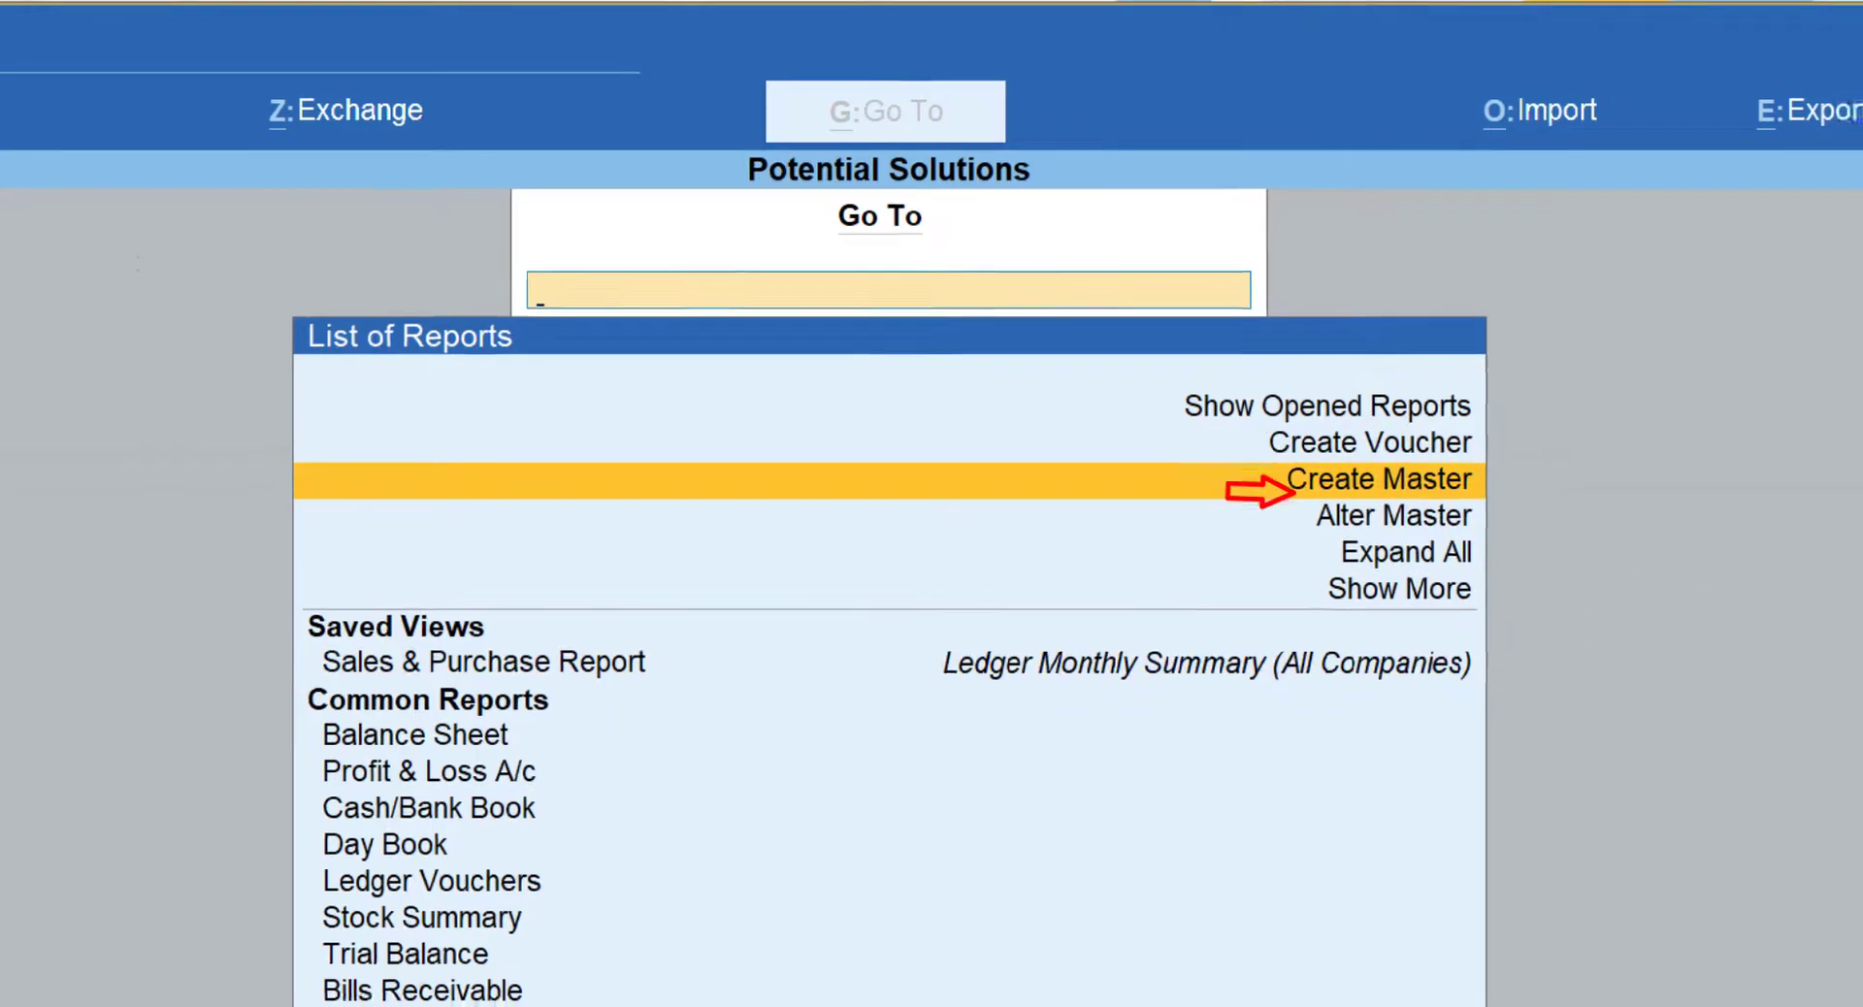
{"action": "key", "text": "Return"}
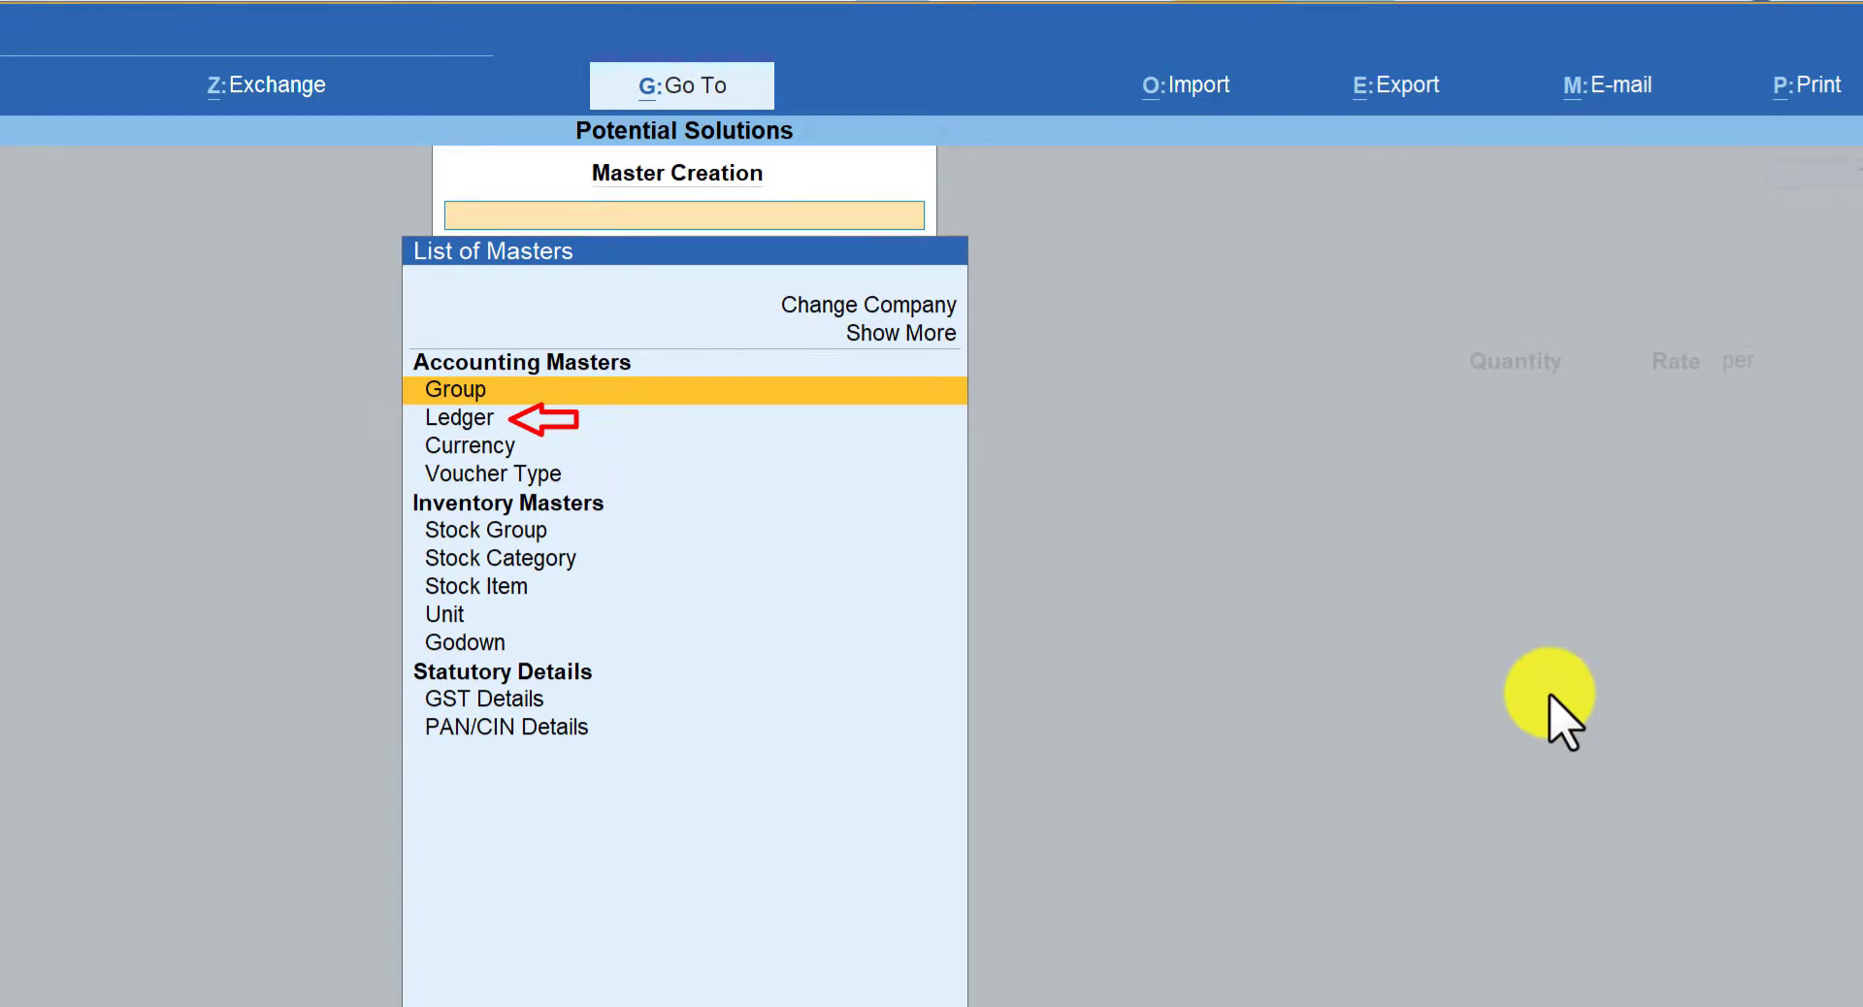
{"action": "key", "text": "Down"}
{"action": "key", "text": "Return"}
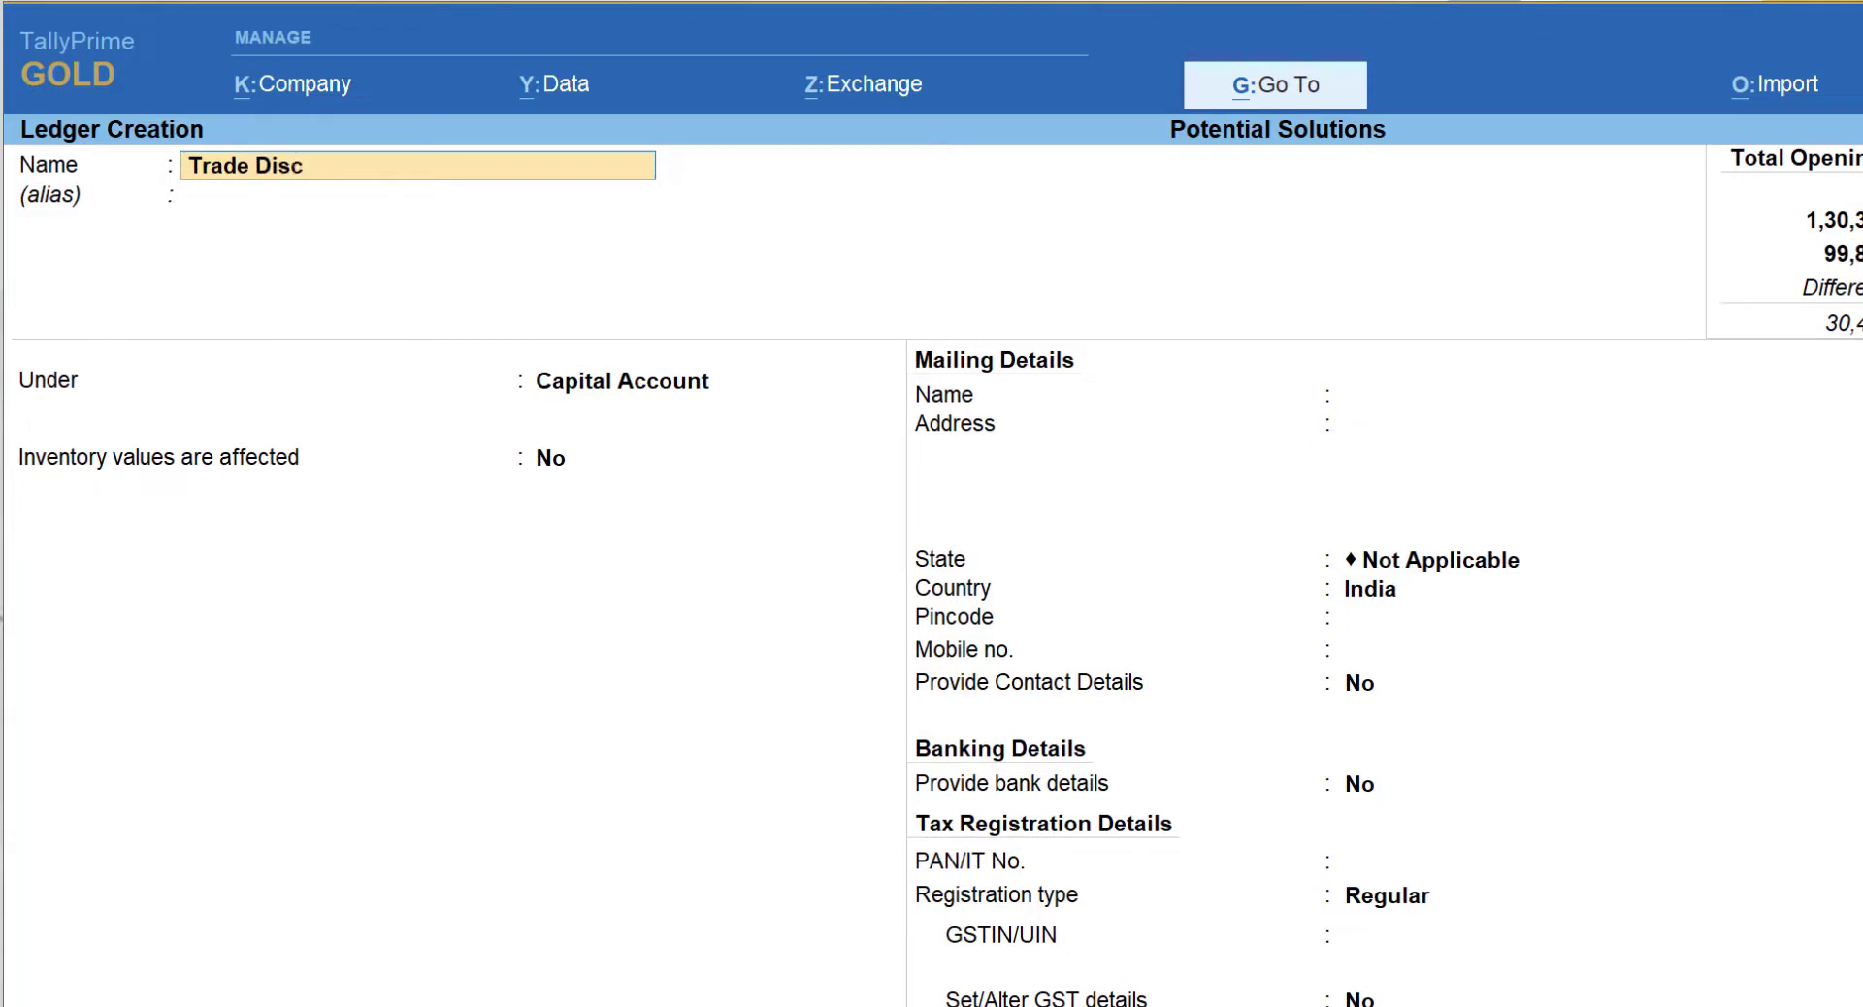
{"action": "type", "text": "Trade Discount"}
{"action": "key", "text": "Return"}
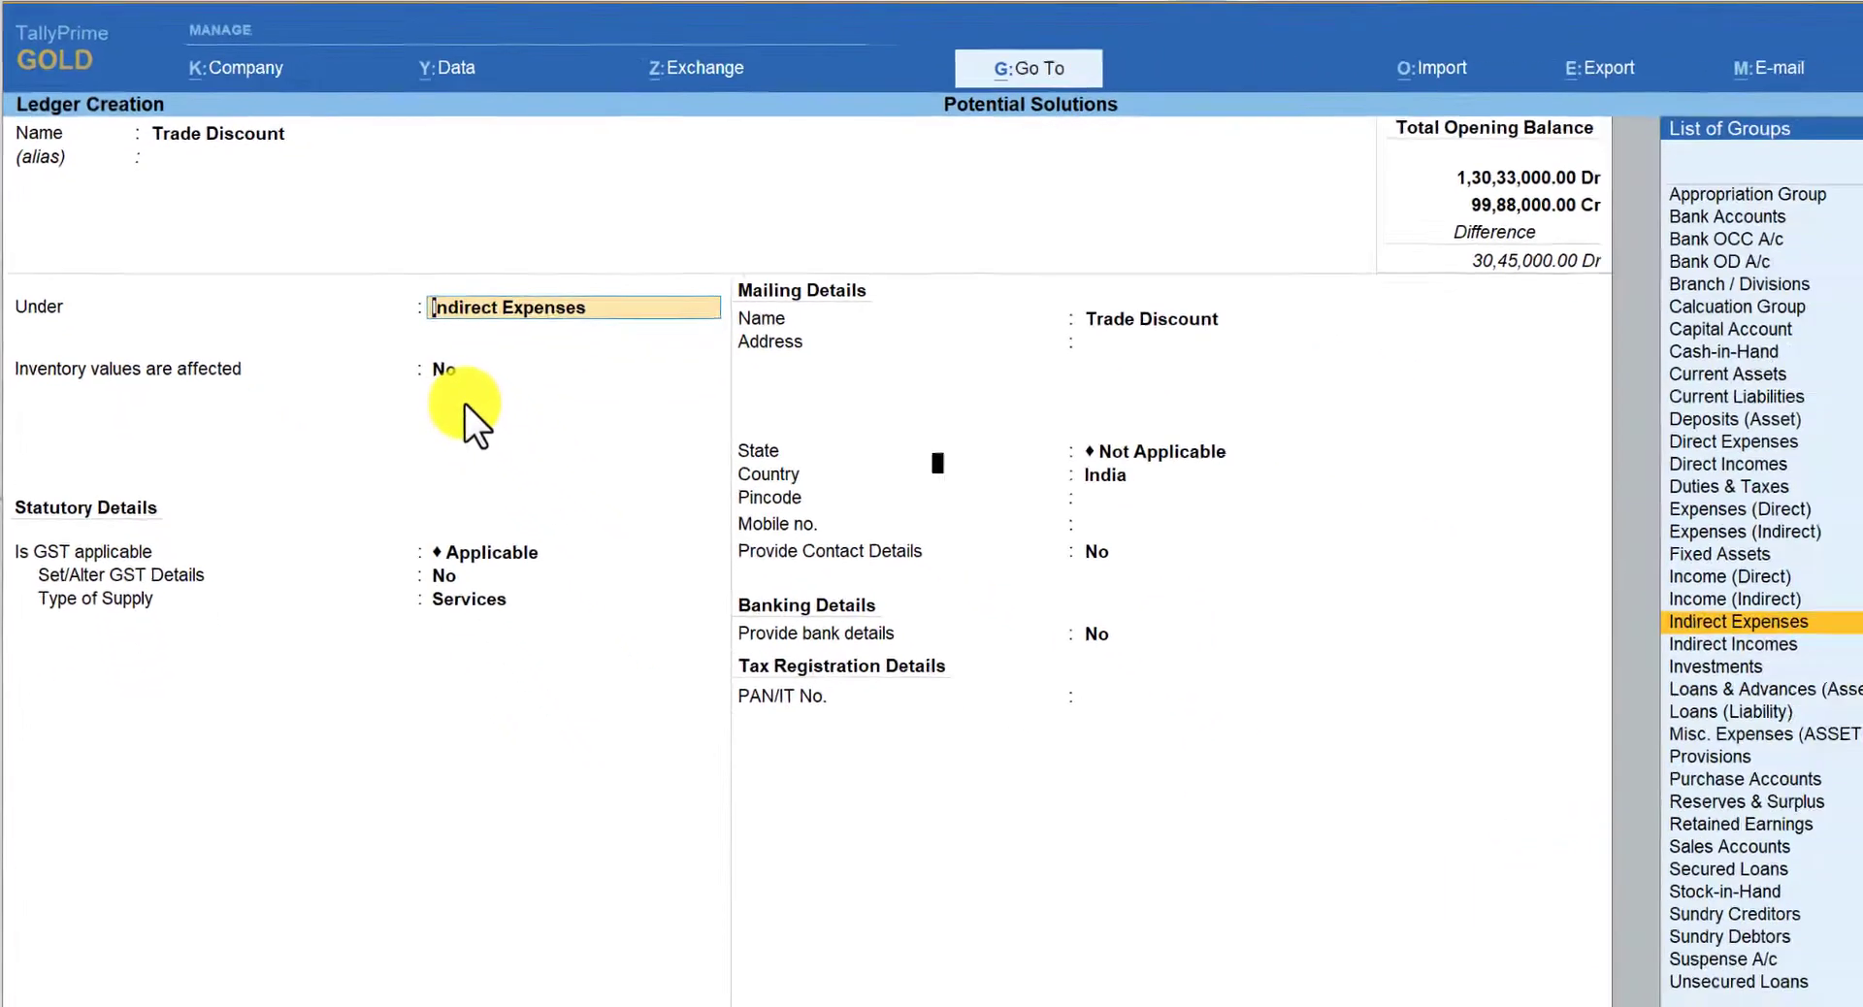
Step: Enable "Select Type of Ledger to auto-calculate values in Invoice mode" in the ledger configuration and save it
{"action": "key", "text": "F12"}
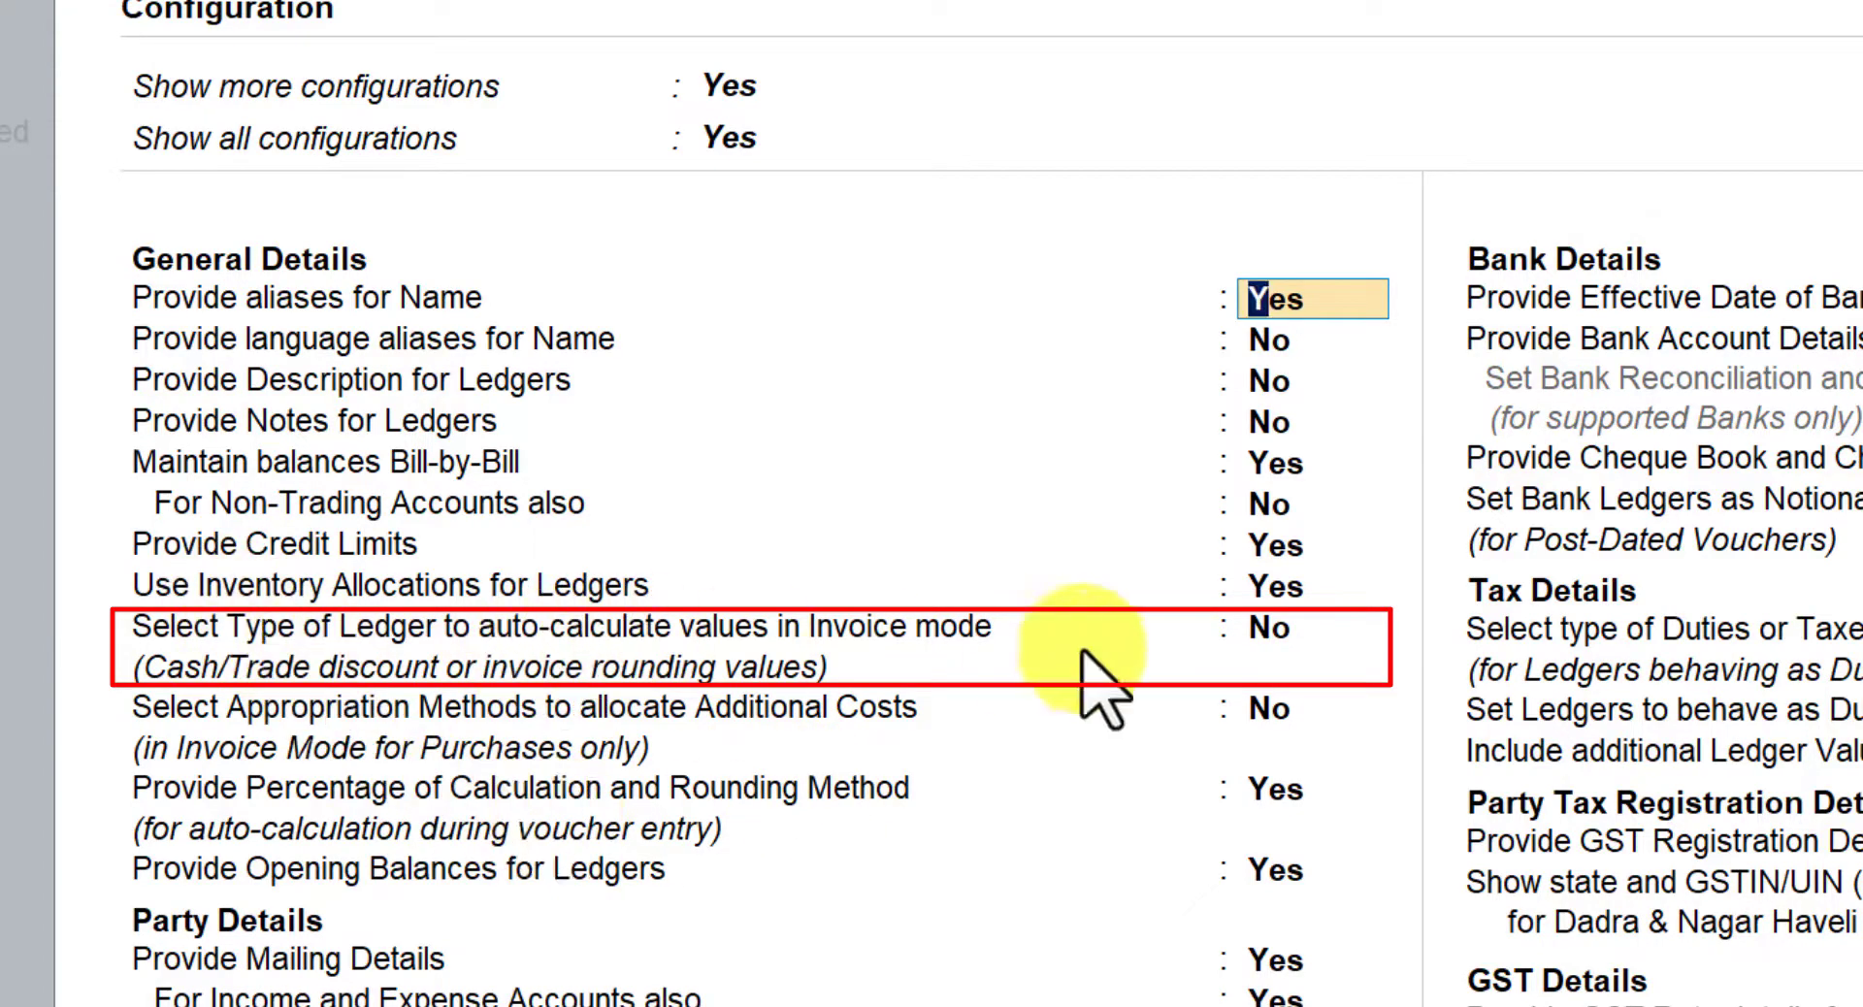
{"action": "left_click", "coordinate": [1280, 631]}
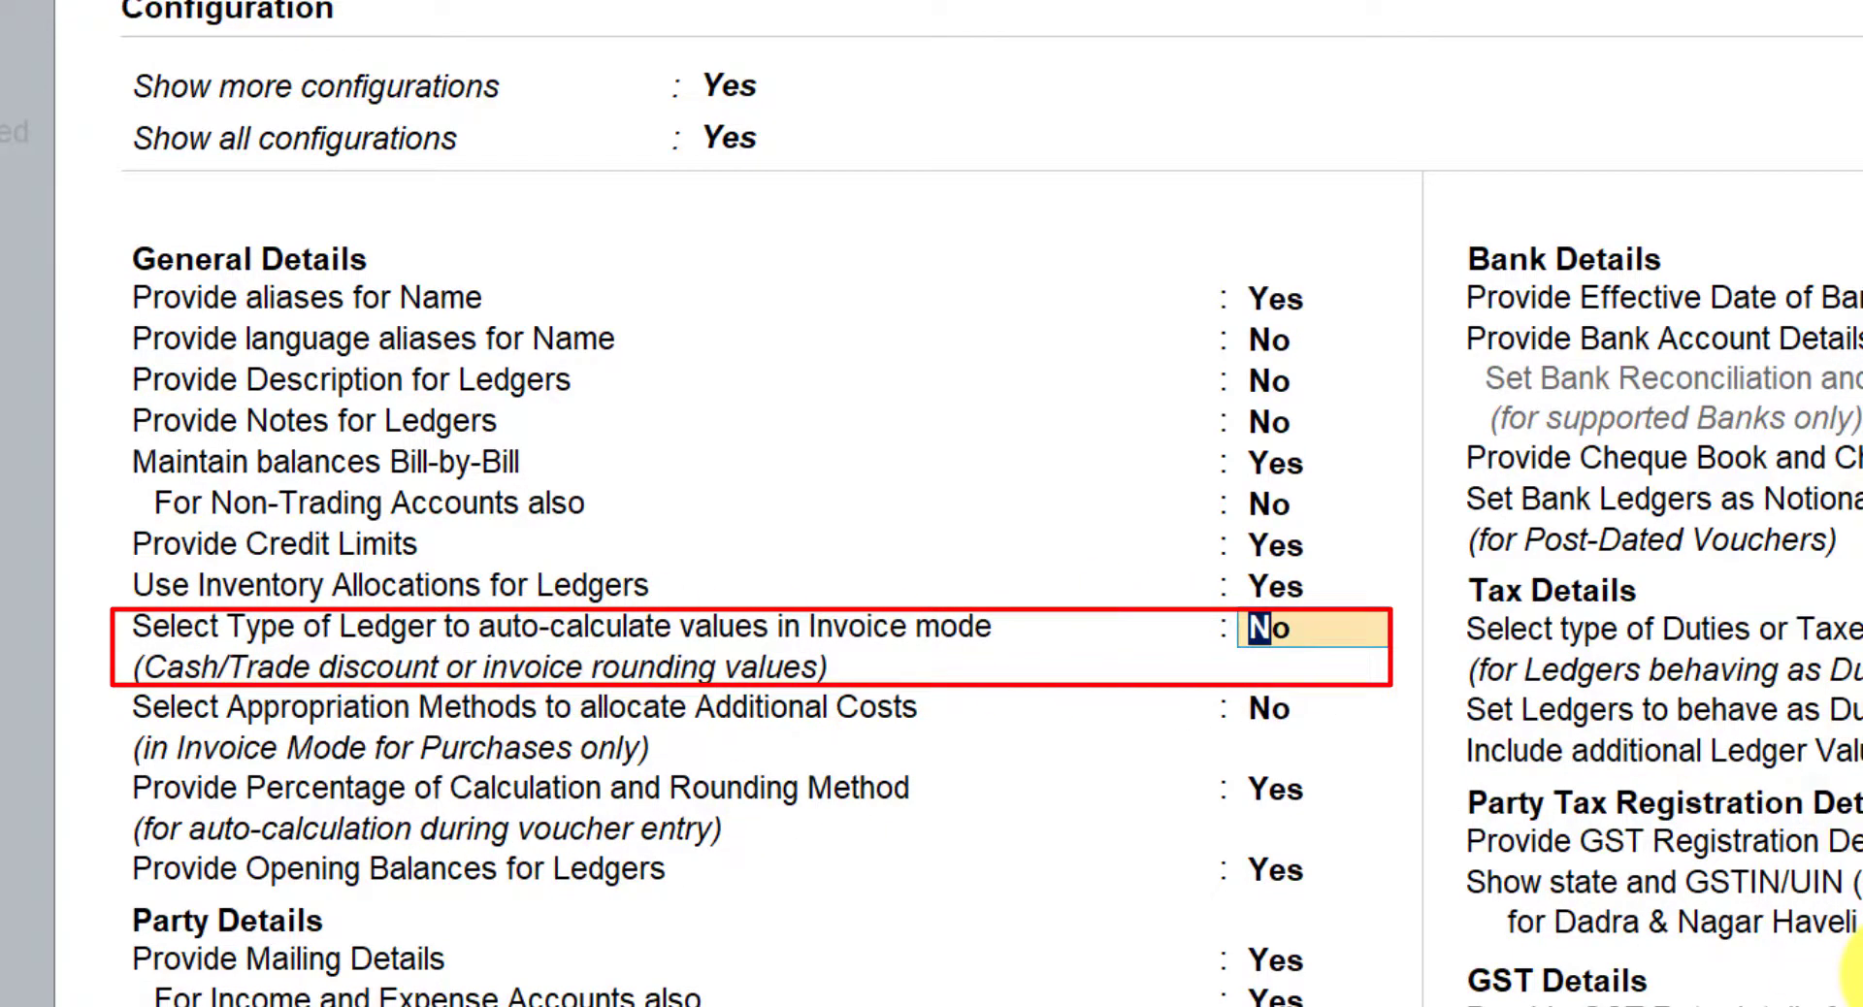
{"action": "type", "text": "y"}
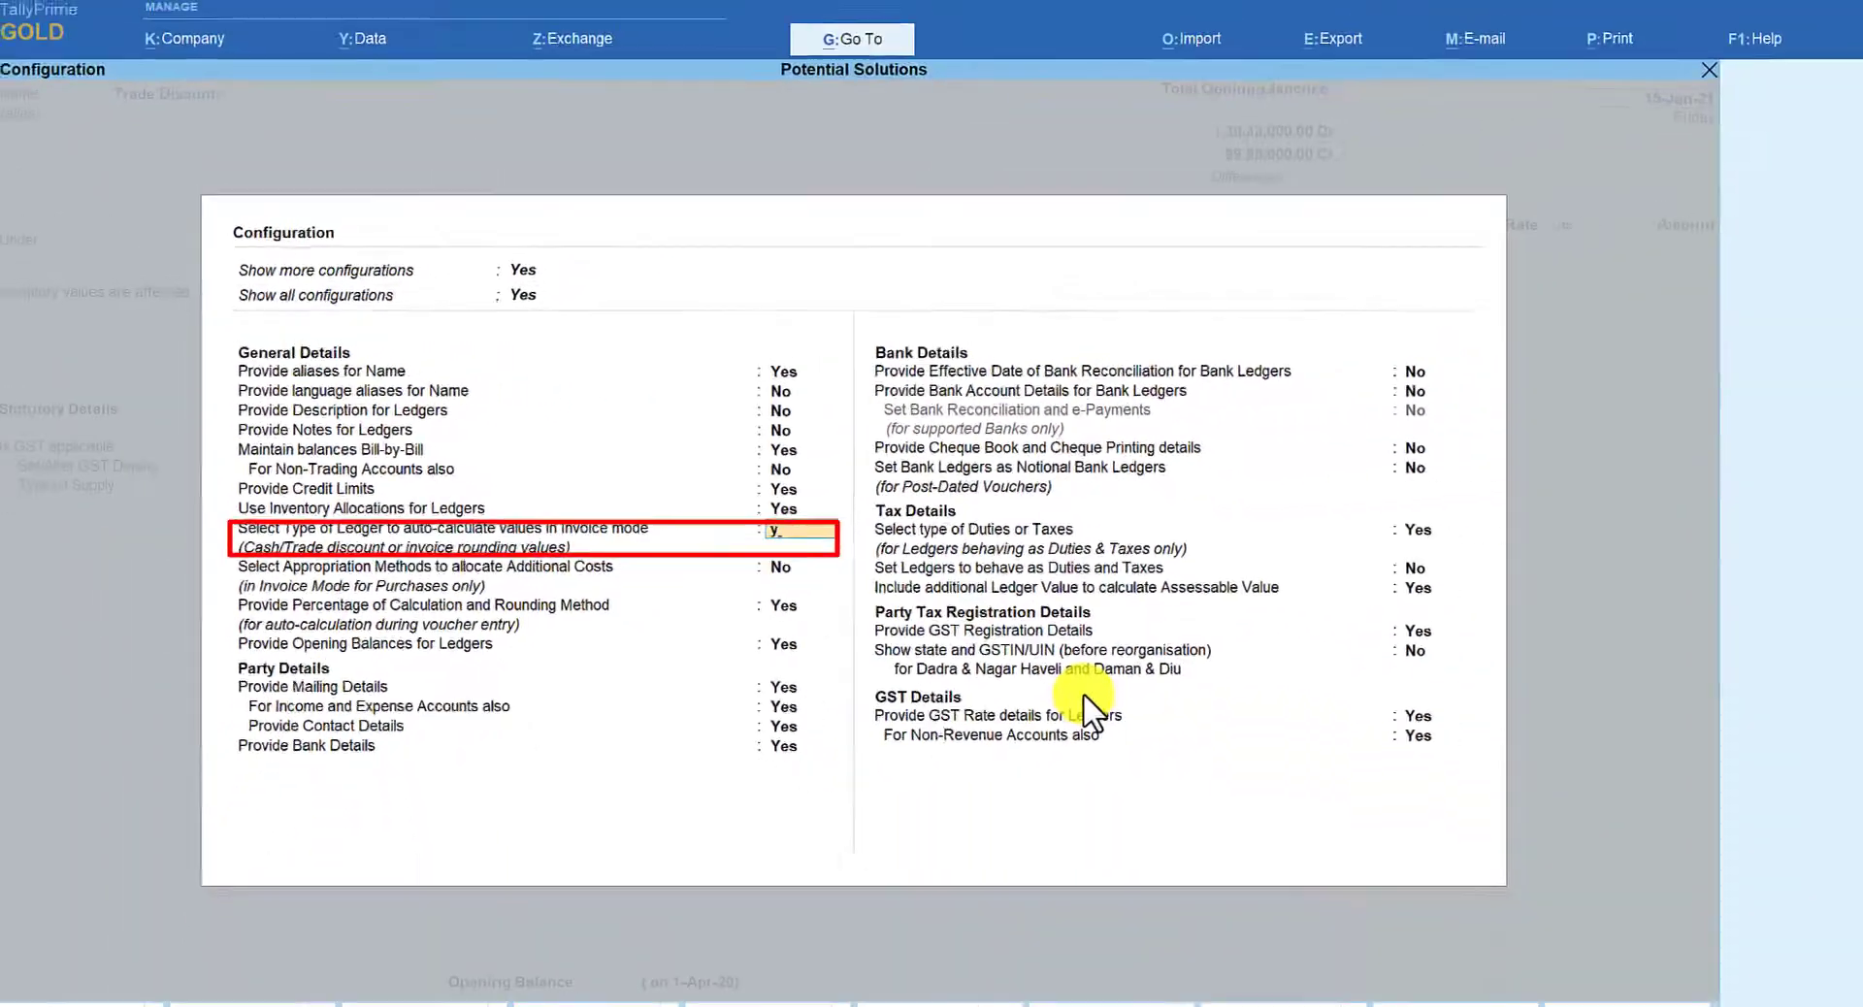
{"action": "key", "text": "Return"}
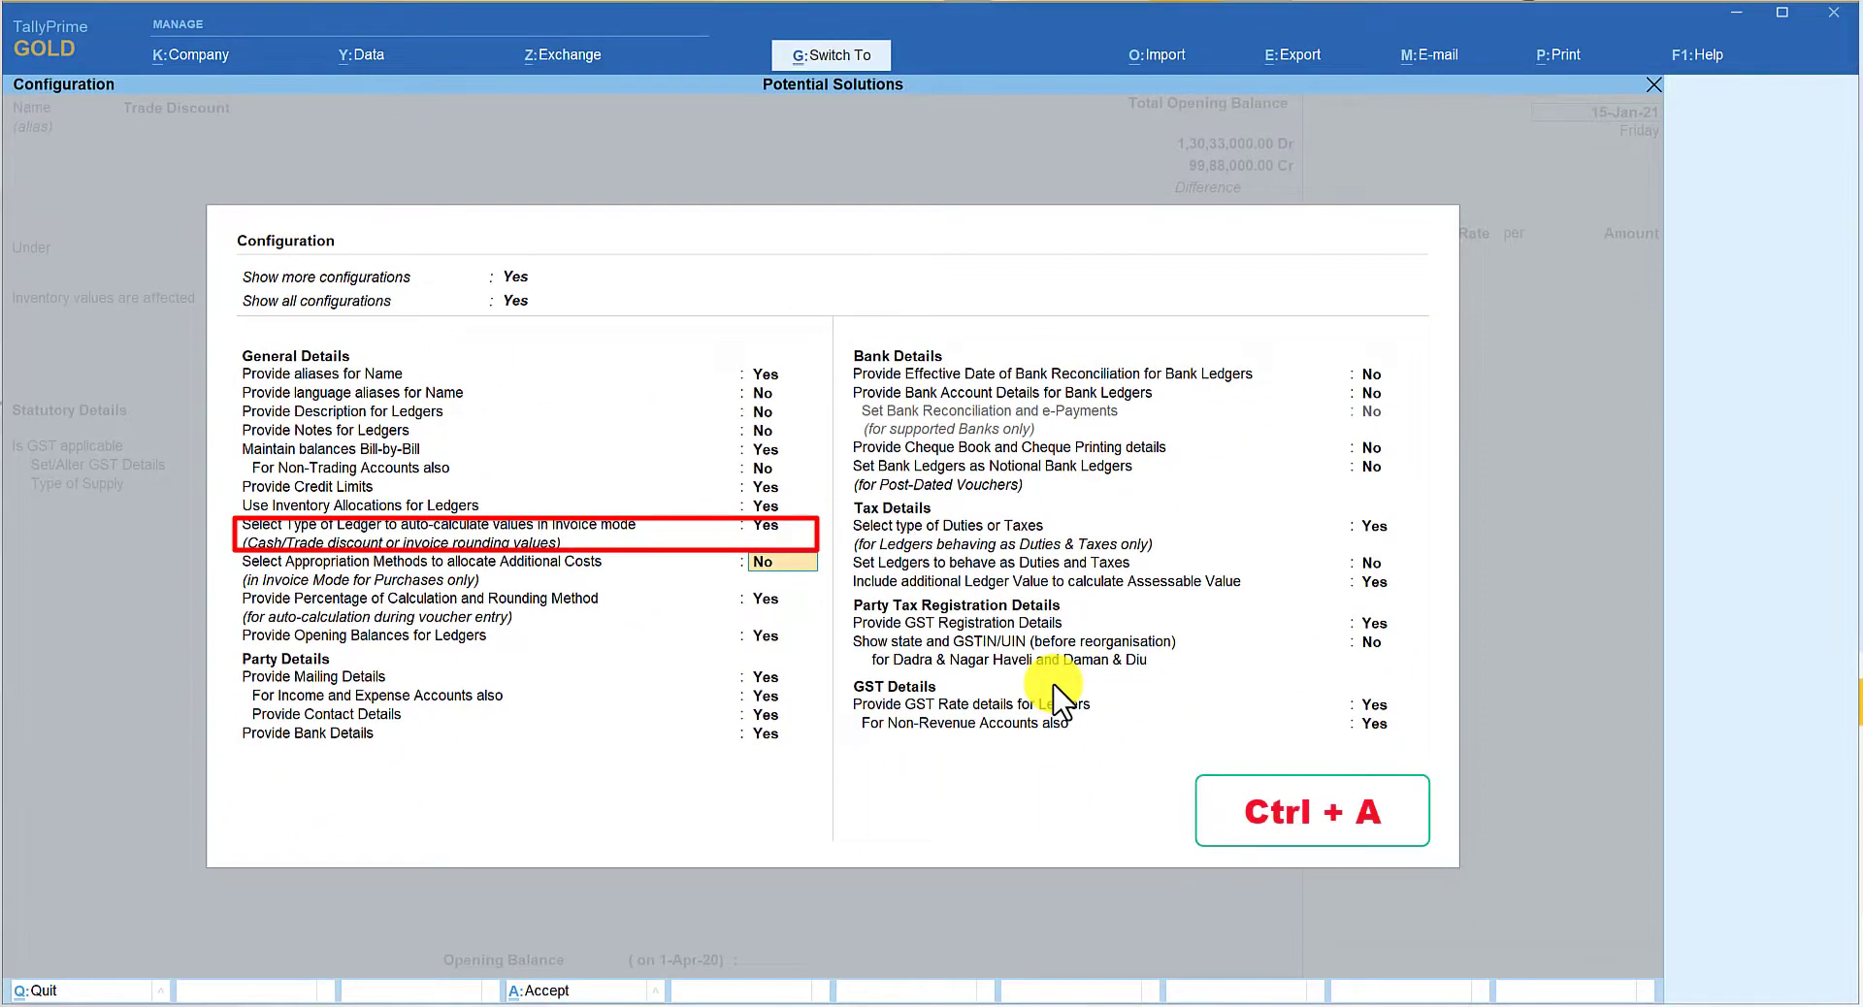
{"action": "key", "text": "ctrl+a"}
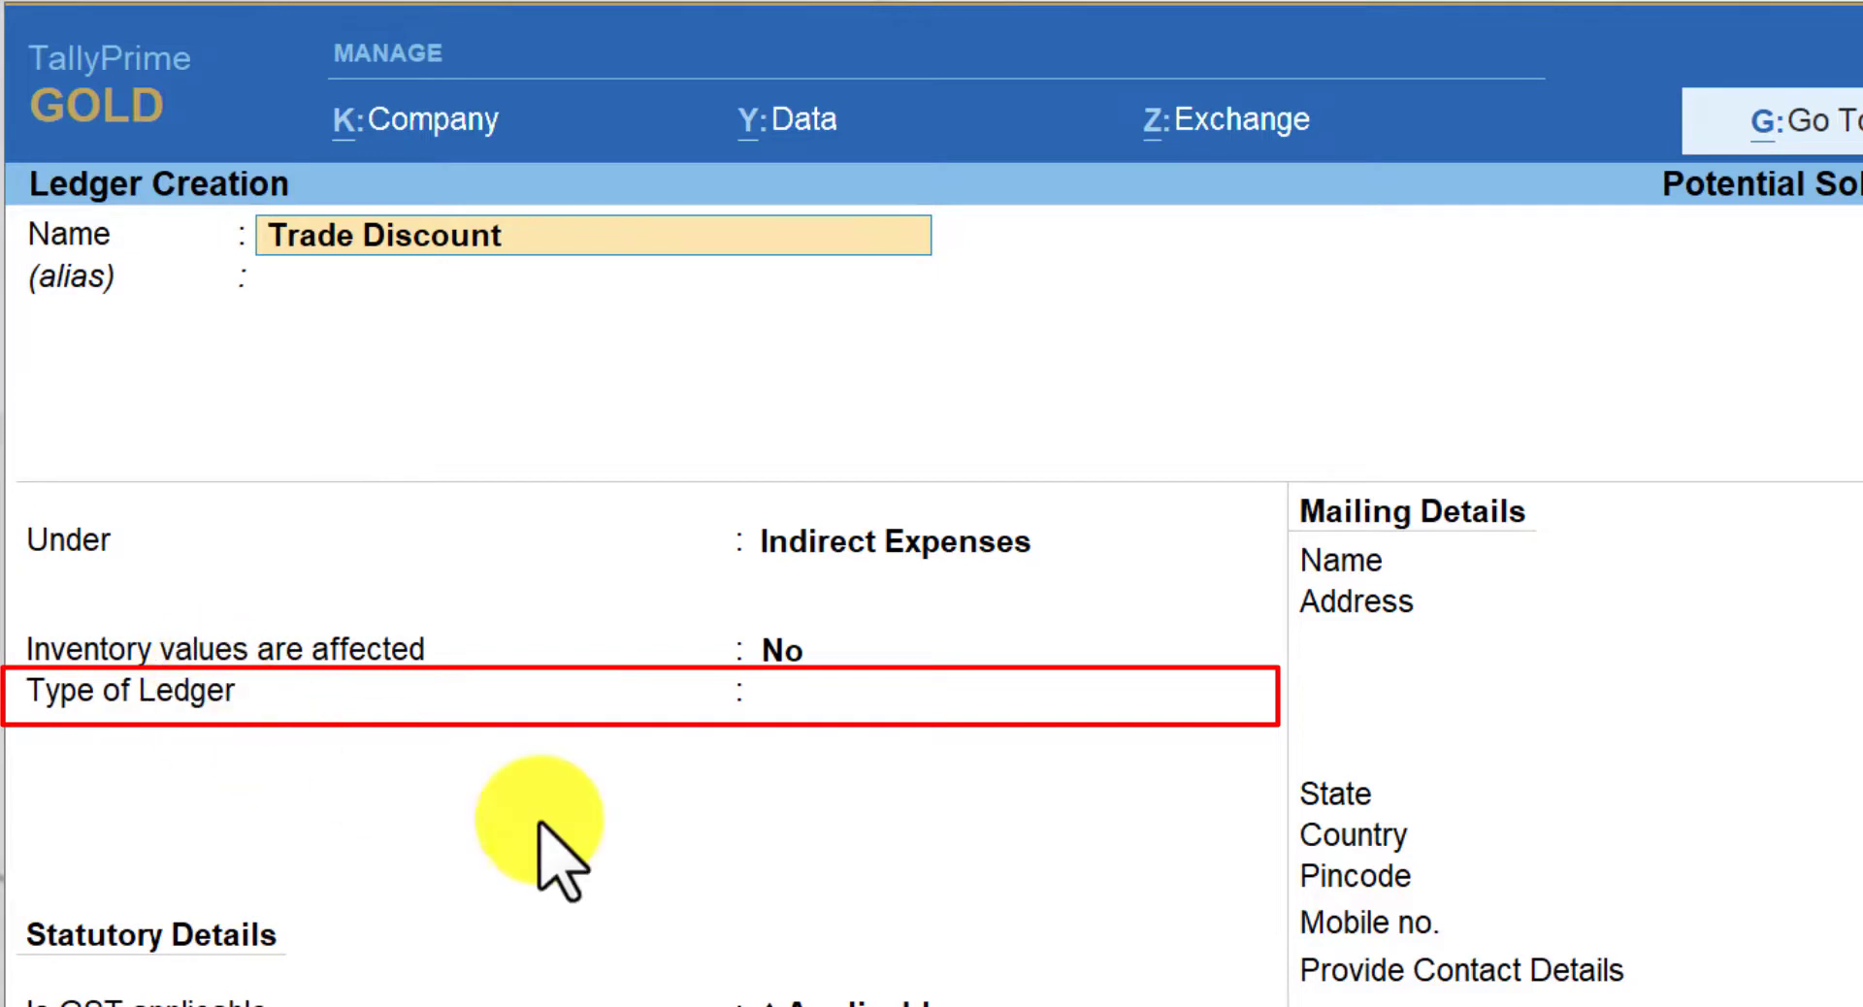
Step: Set the Trade Discount ledger's Type of Ledger to Discount and save the ledger
{"action": "key", "text": "Return"}
{"action": "key", "text": "Return"}
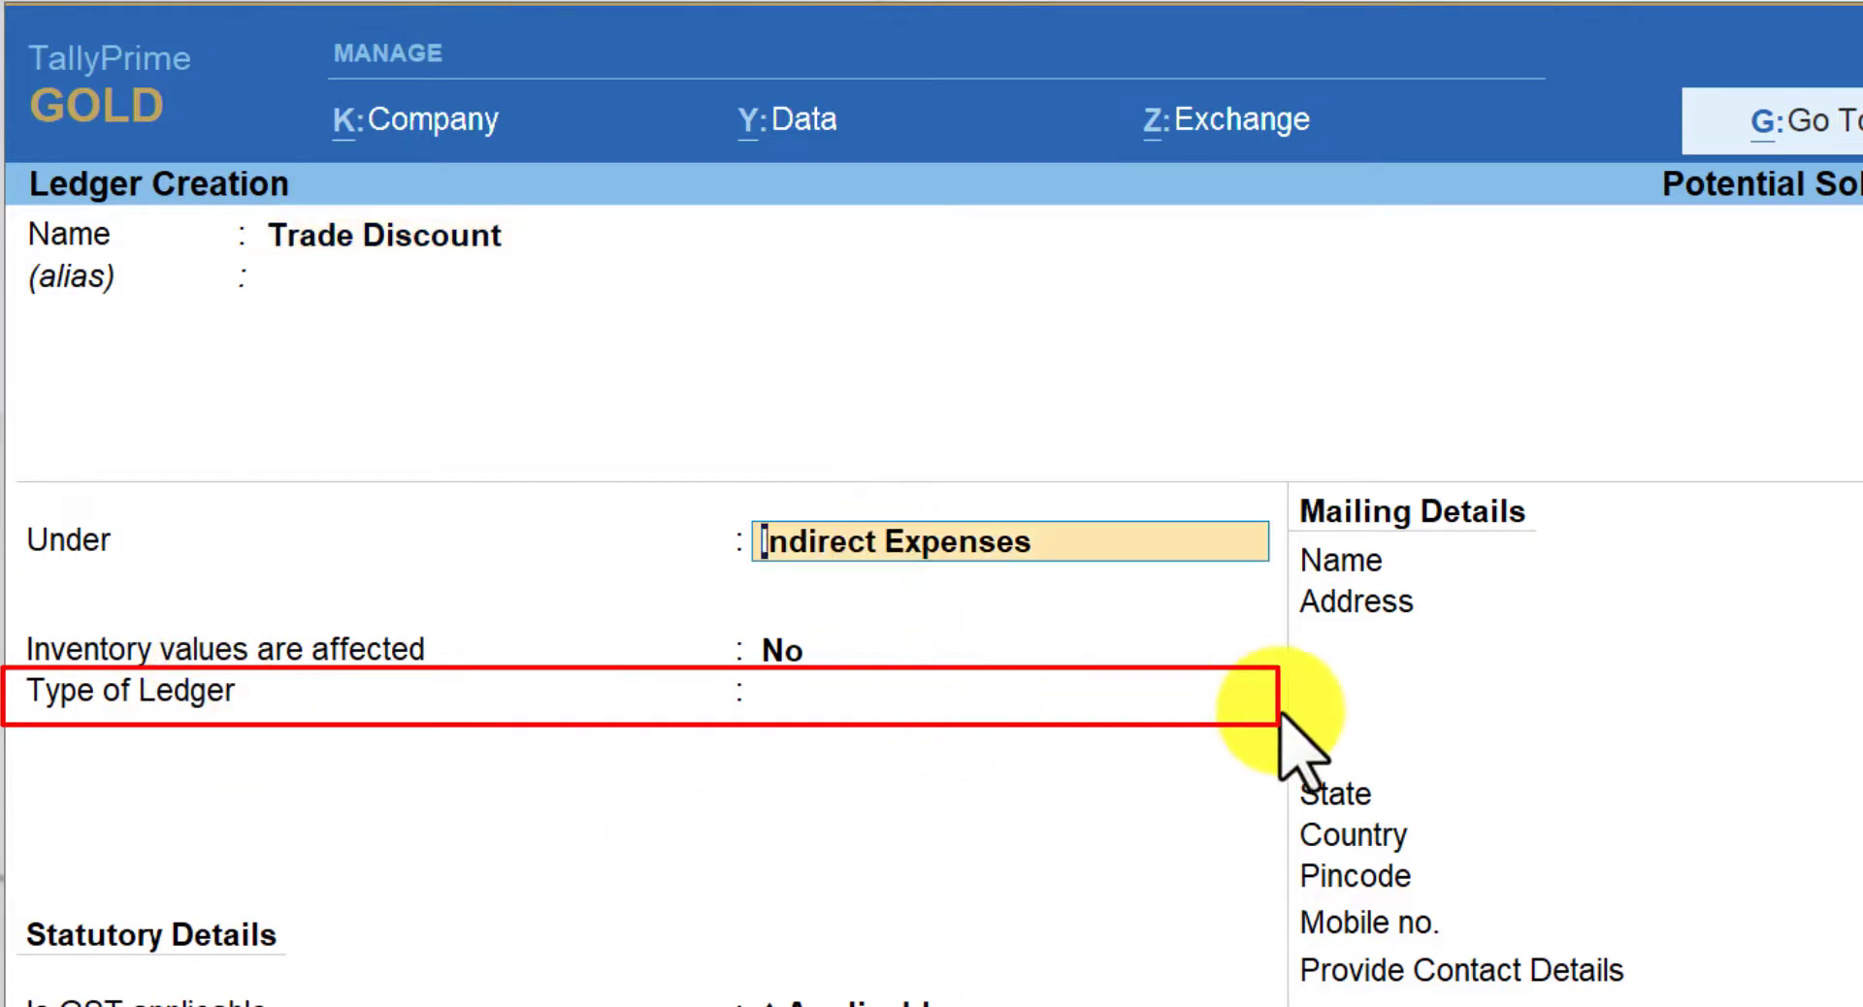
{"action": "key", "text": "Return"}
{"action": "key", "text": "Return"}
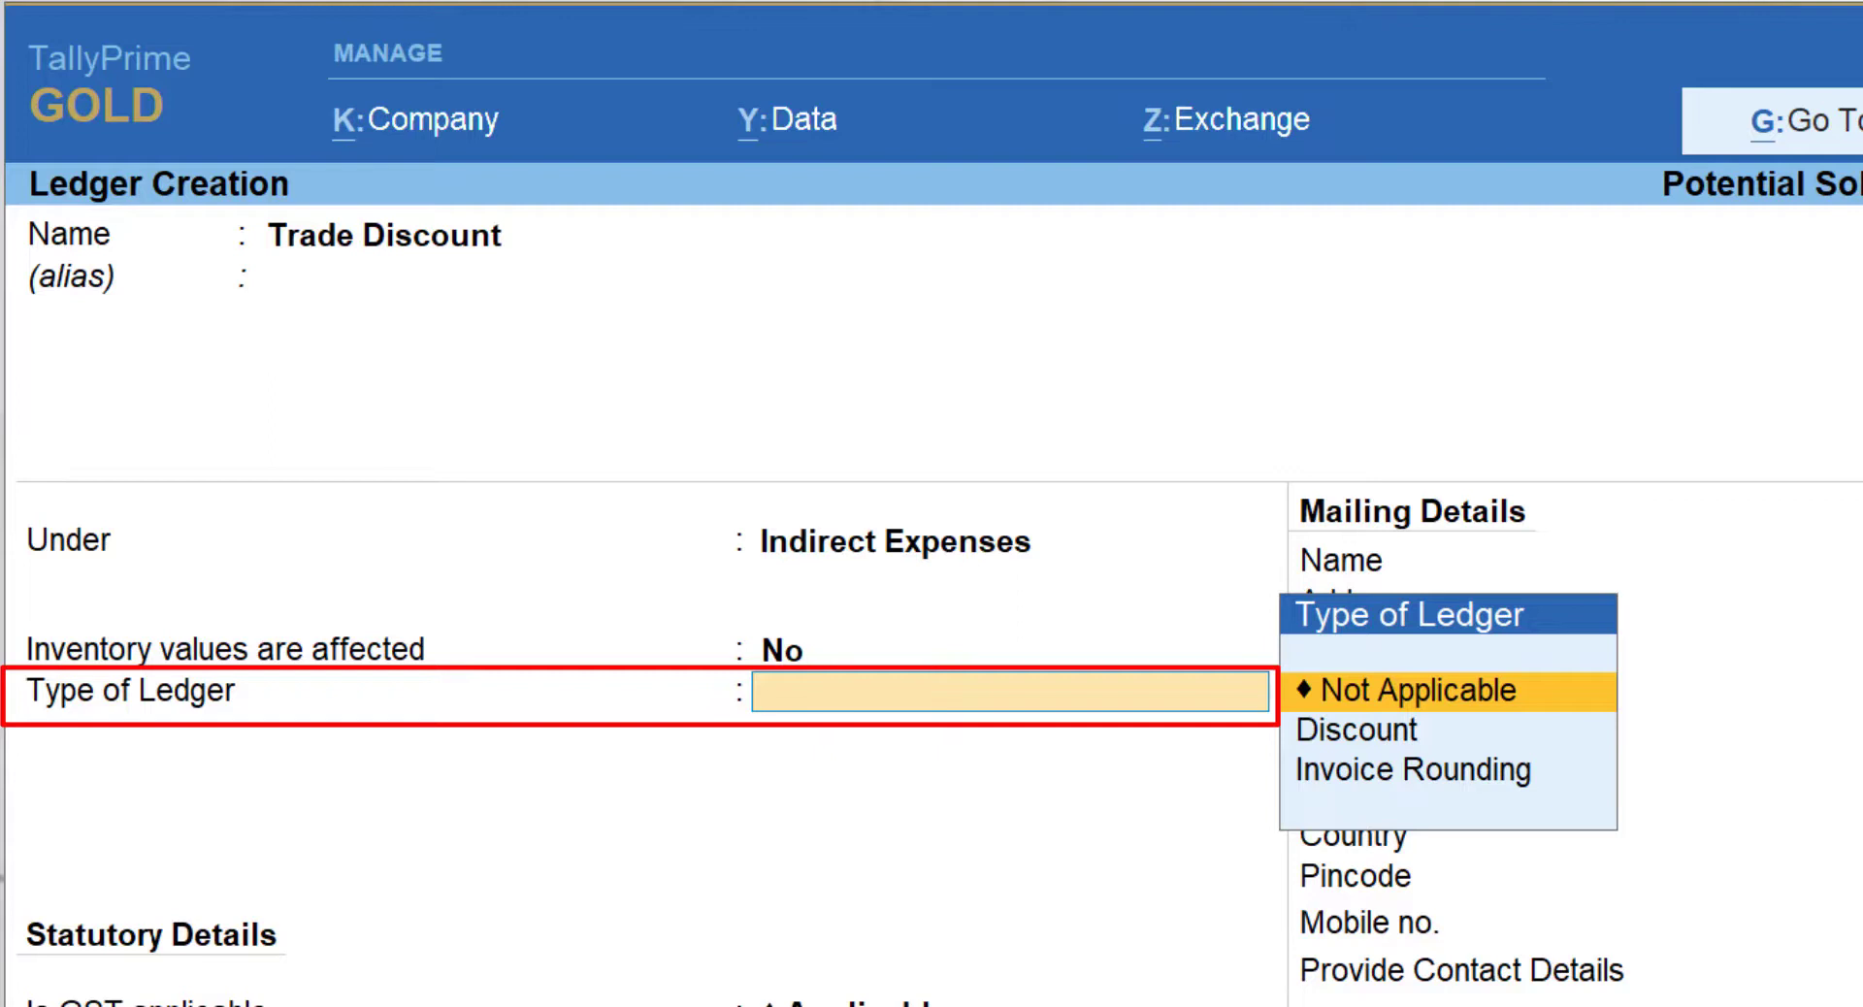
{"action": "key", "text": "Down"}
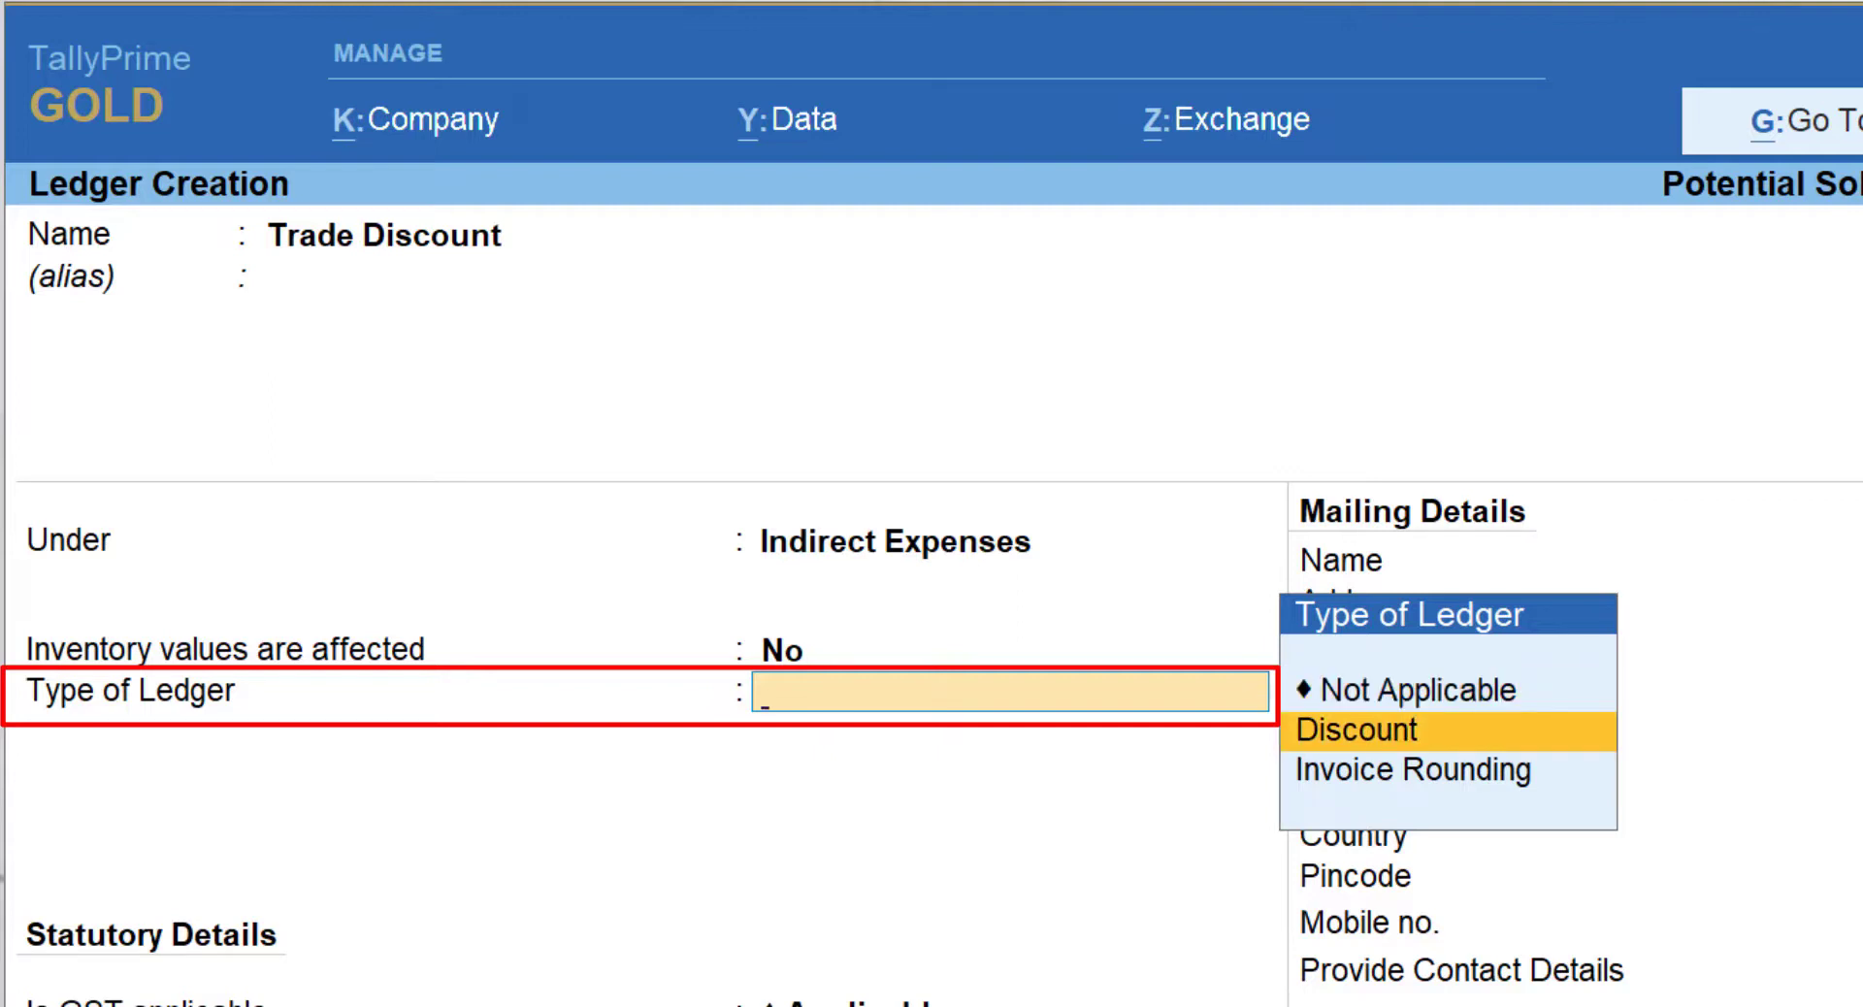
{"action": "key", "text": "Return"}
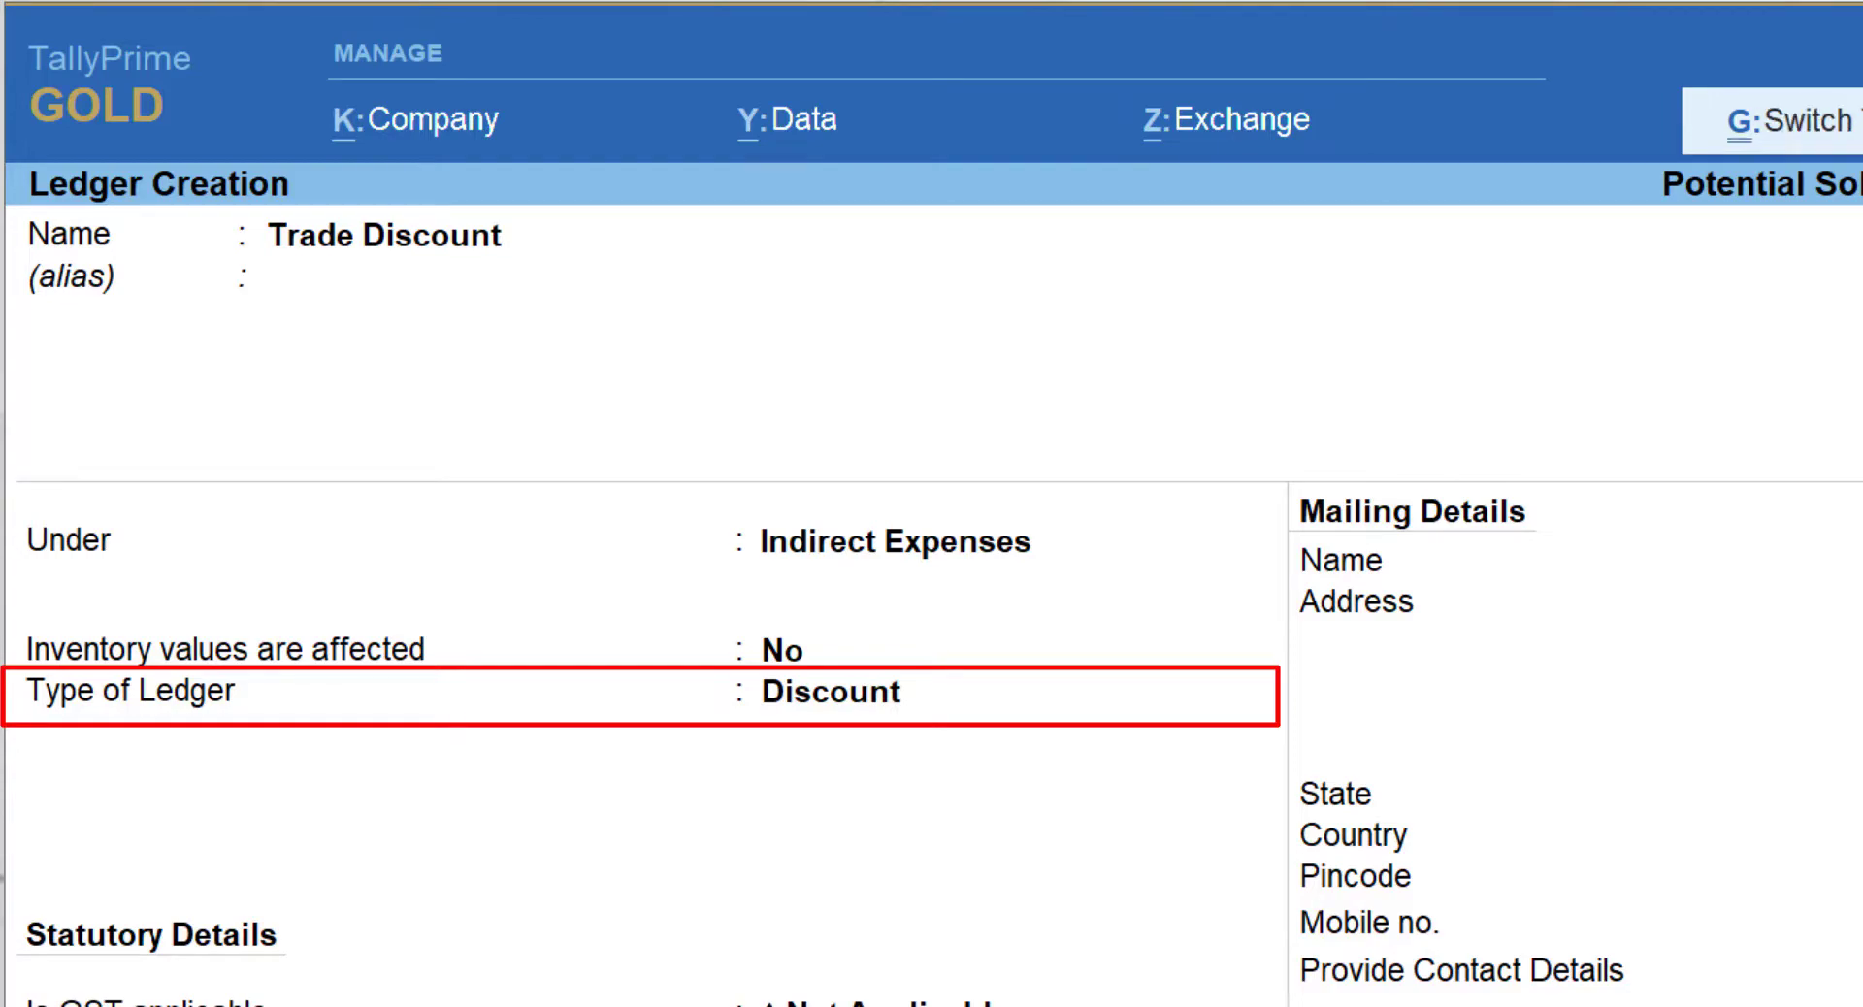
{"action": "key", "text": "Return"}
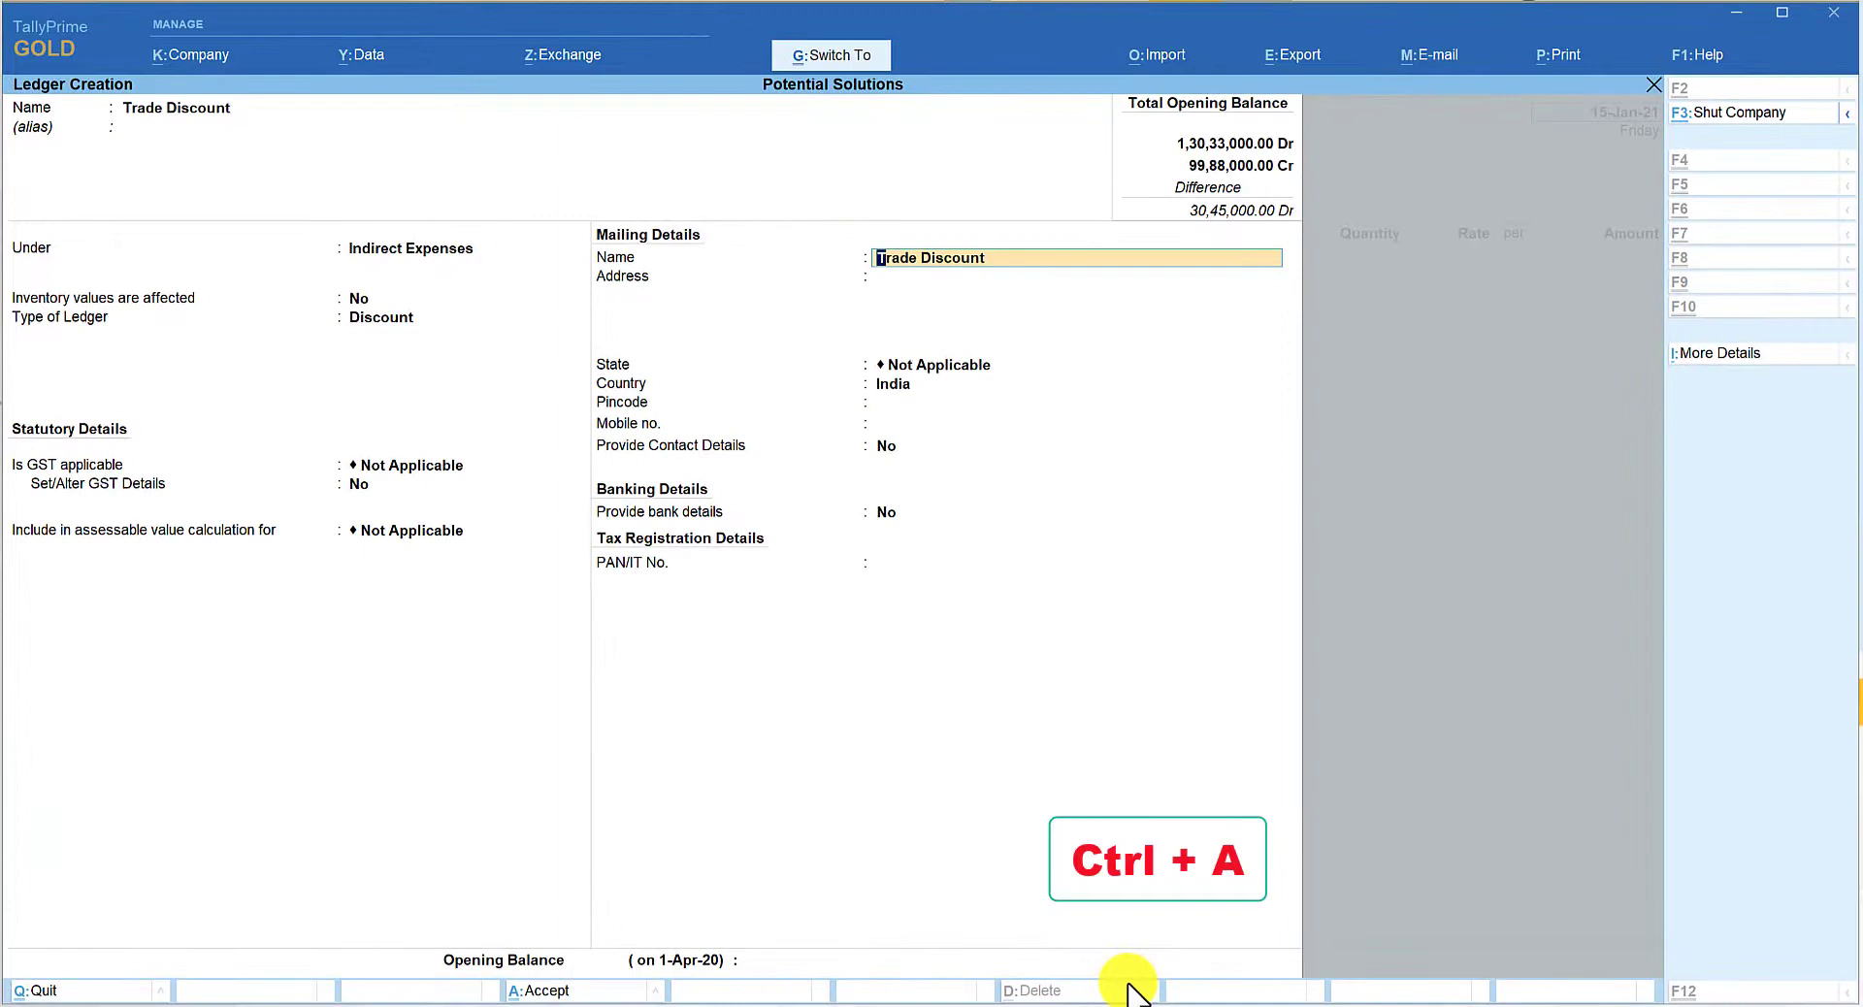
{"action": "key", "text": "ctrl+a"}
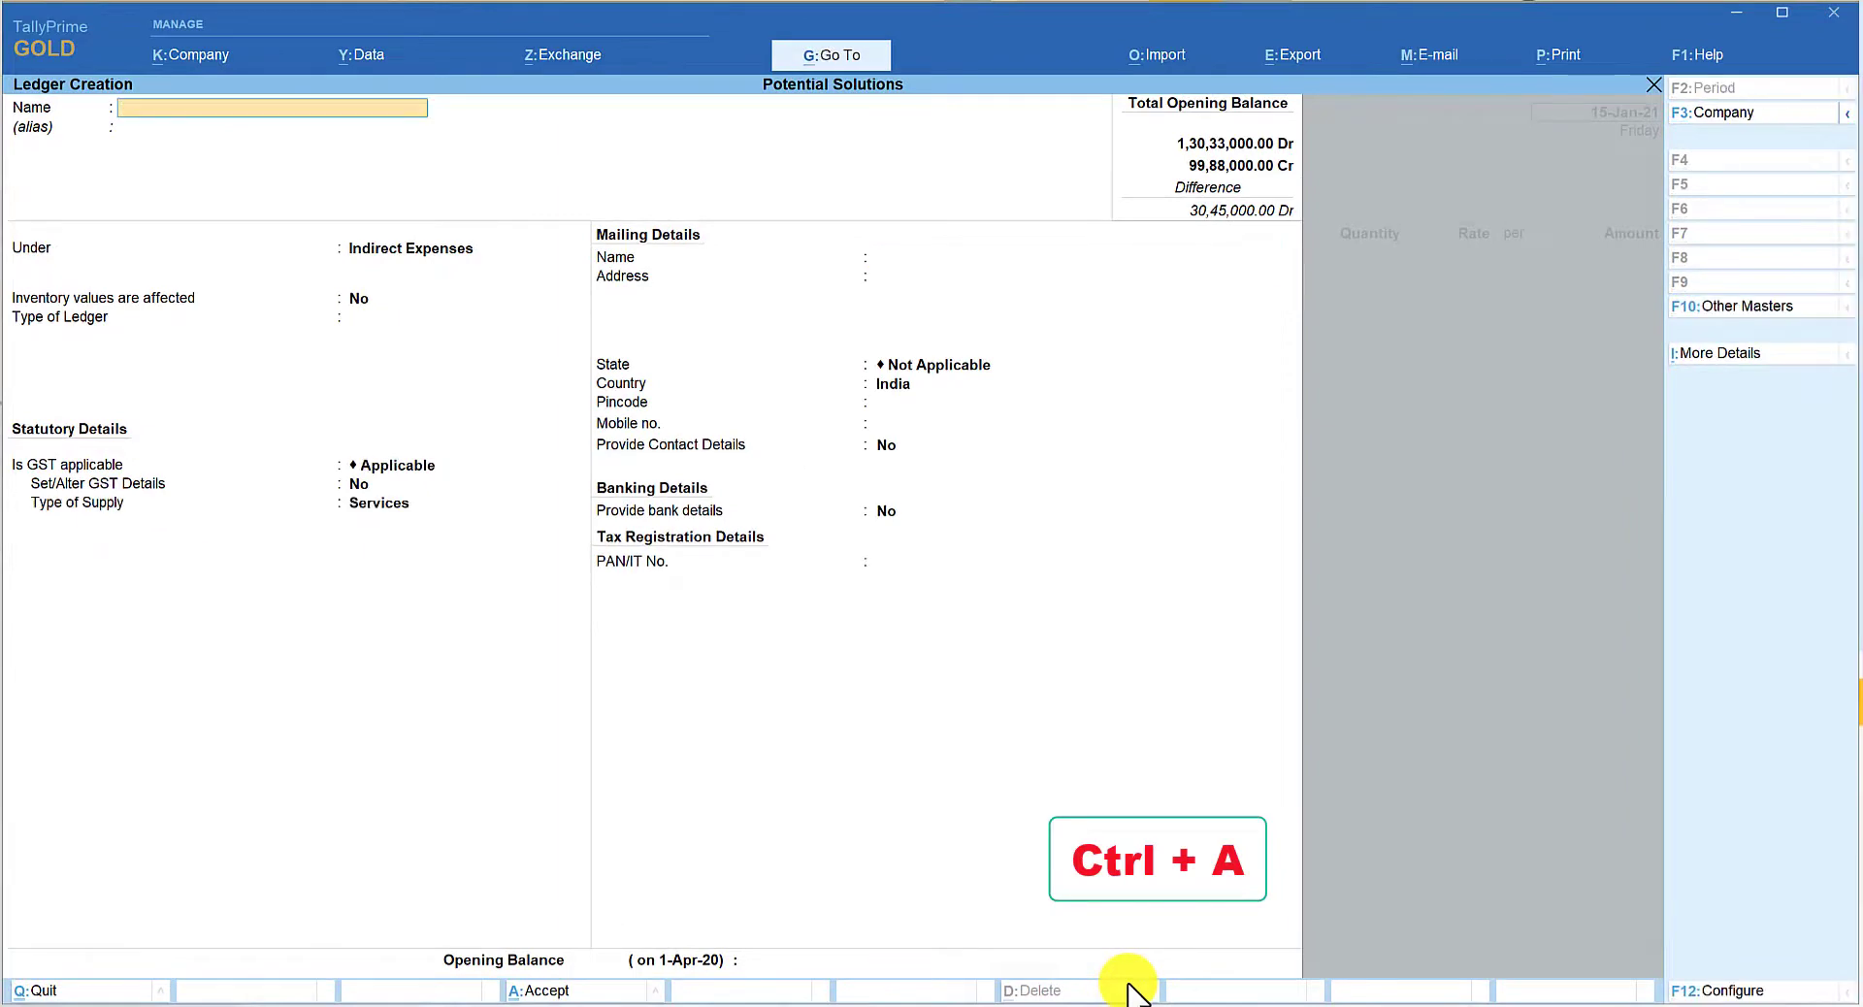
Step: Leave ledger creation and return to the sales voucher
{"action": "key", "text": "Escape"}
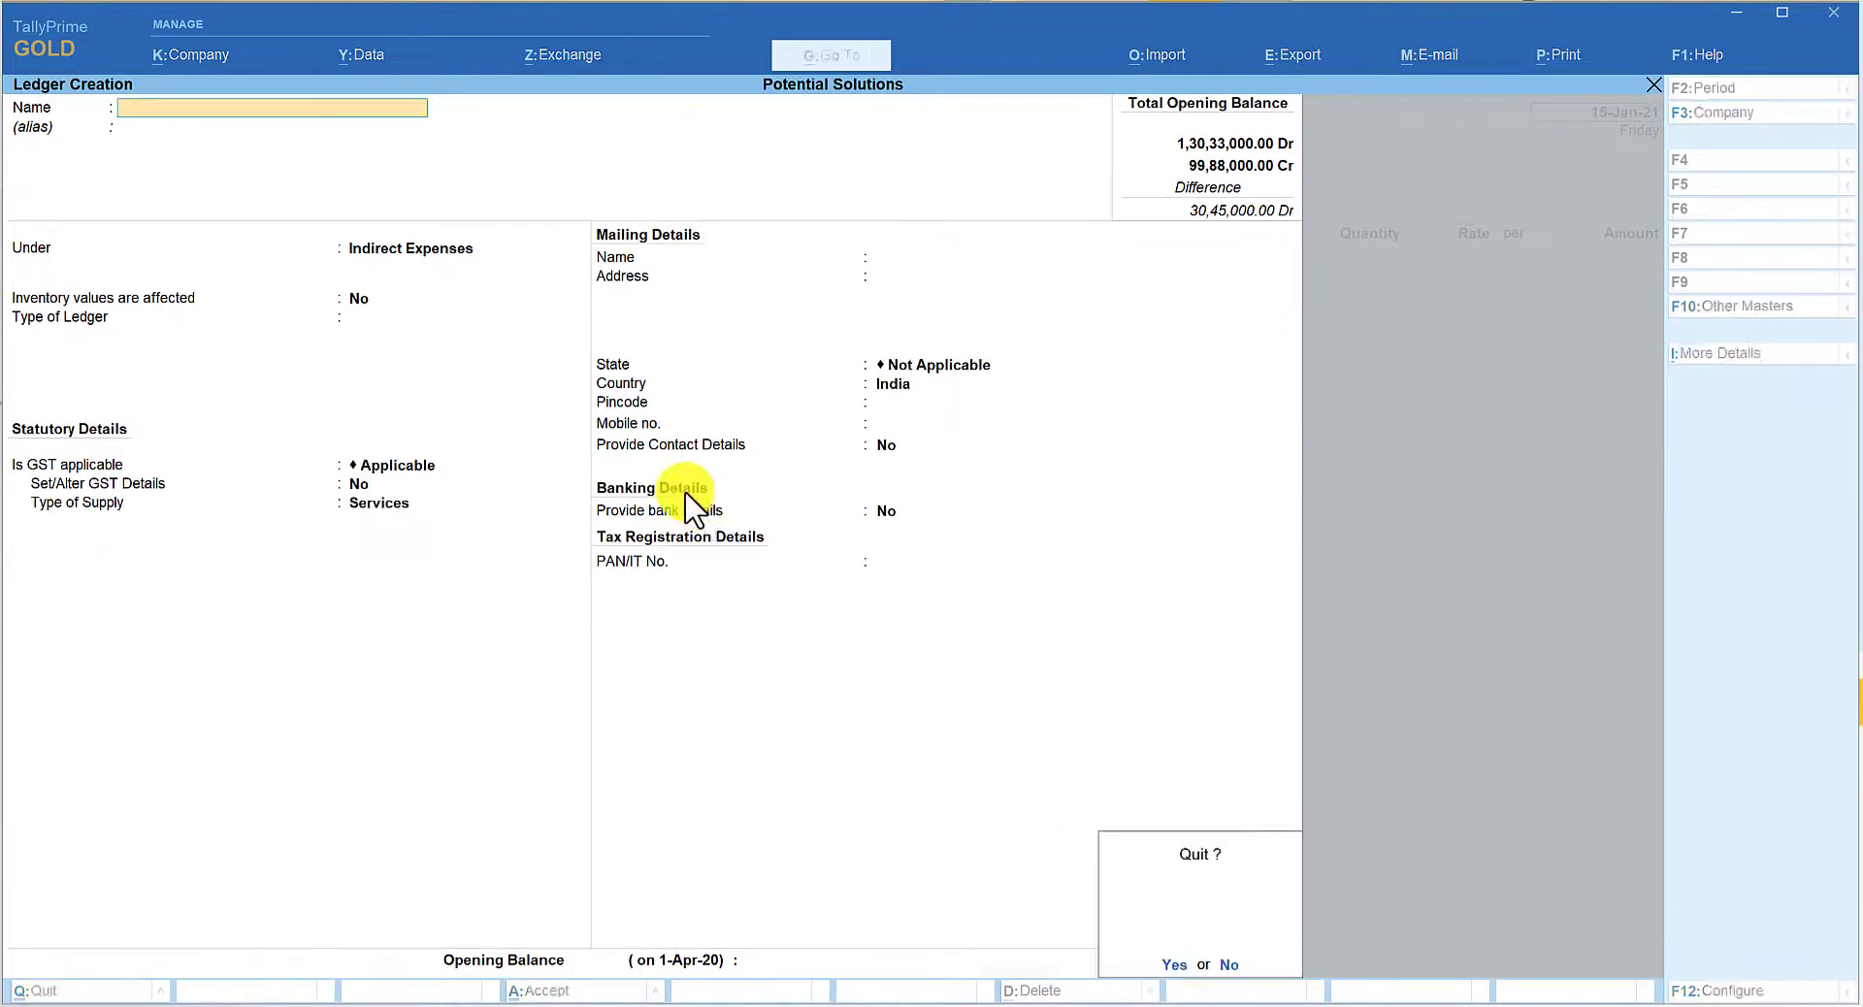
{"action": "key", "text": "y"}
{"action": "key", "text": "Escape"}
{"action": "key", "text": "v"}
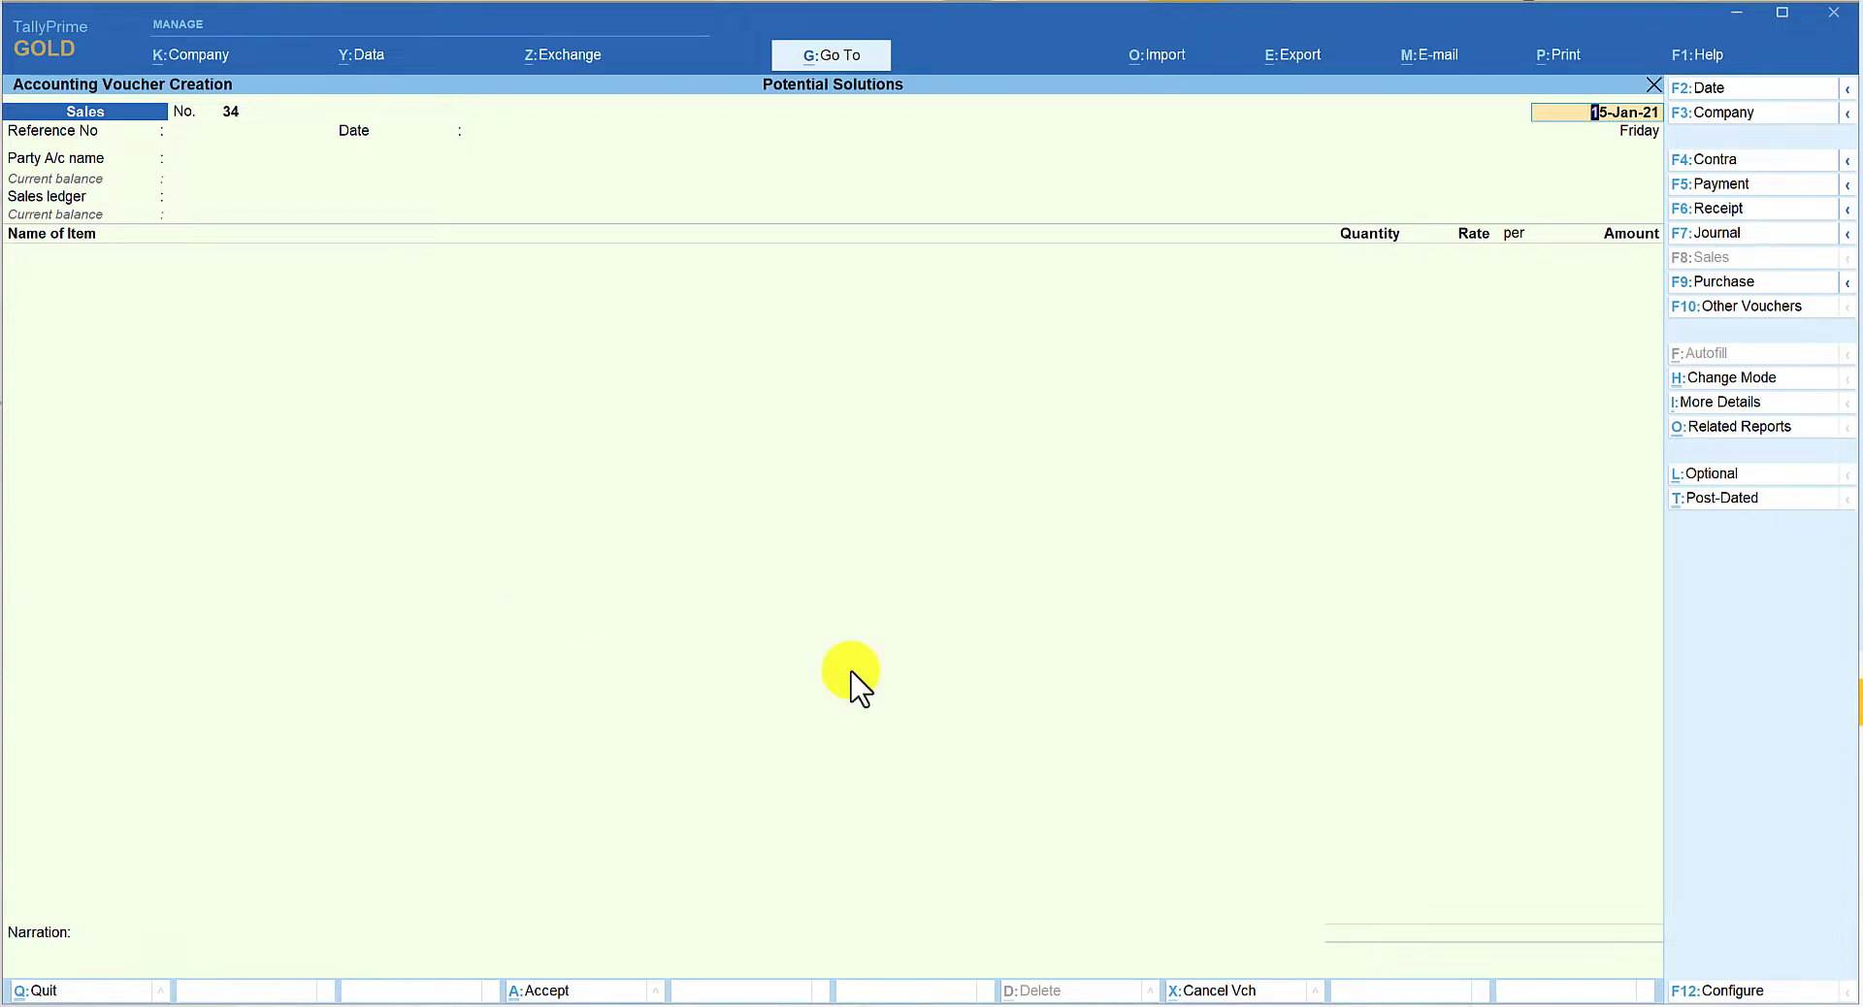
Step: Set the sales voucher's party account to Chirag Metal Kraft and its sales ledger to Sales
{"action": "key", "text": "Return"}
{"action": "key", "text": "Return"}
{"action": "key", "text": "Return"}
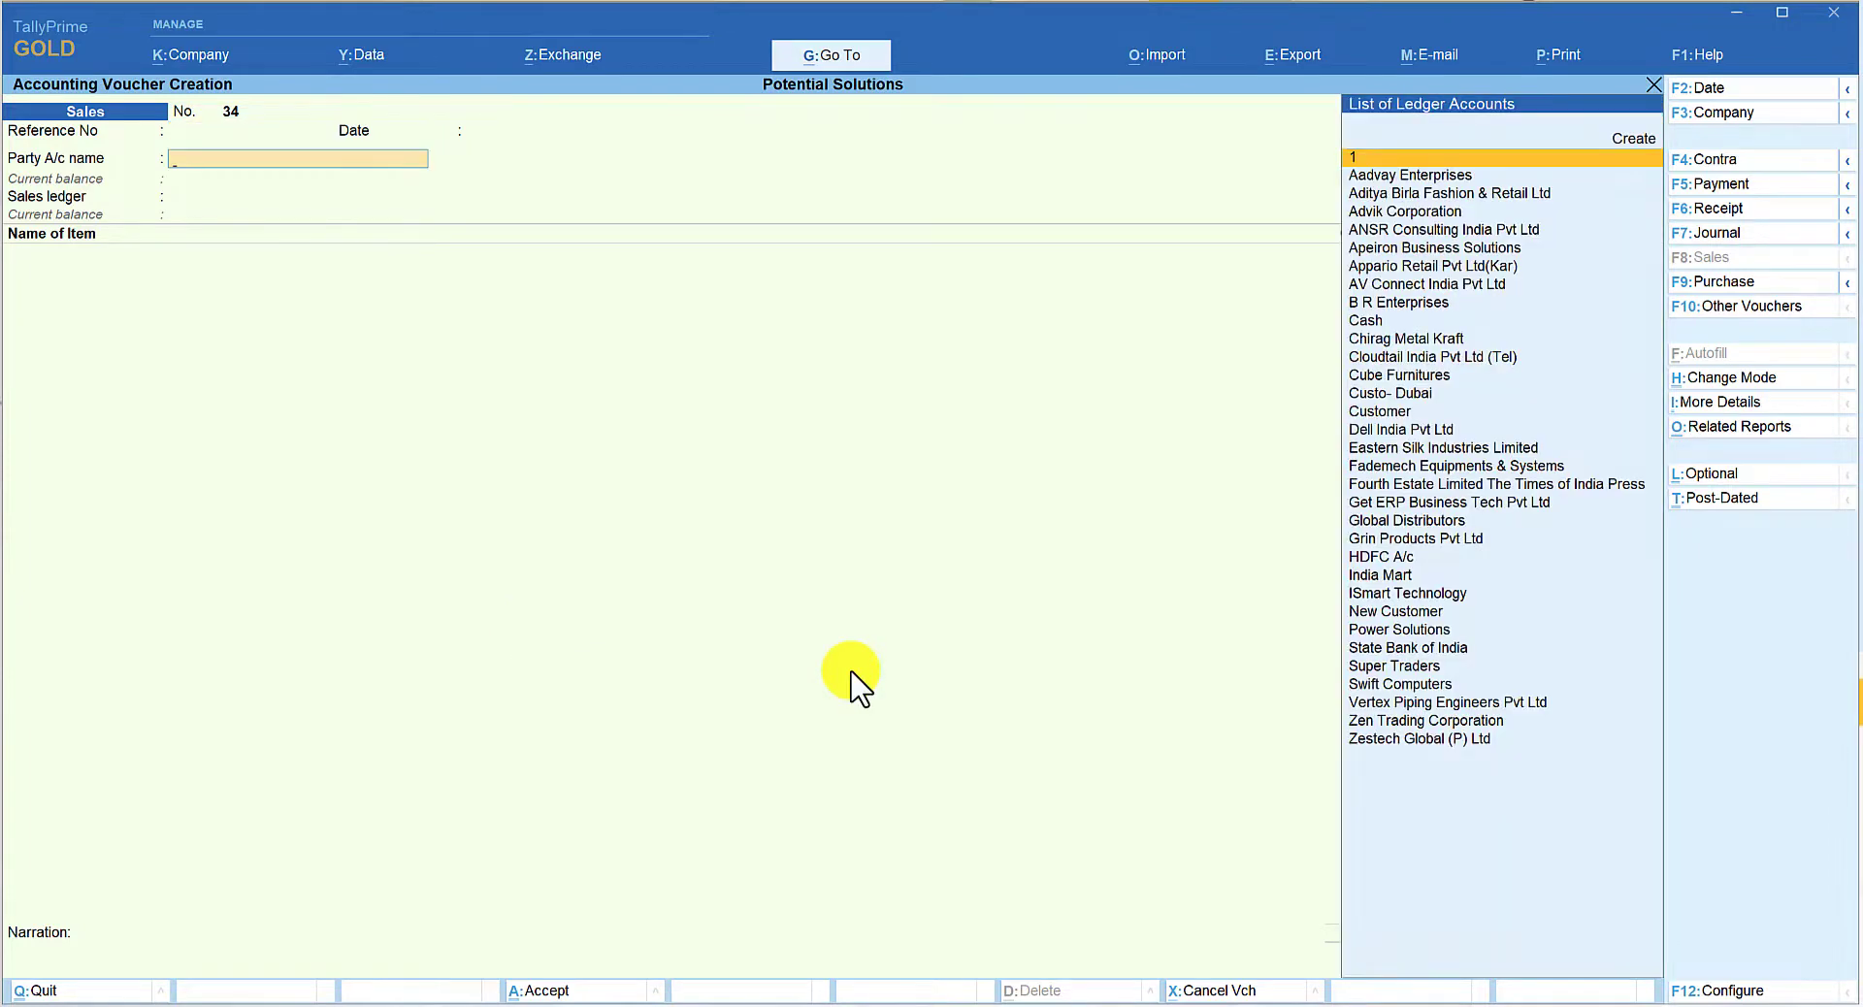
{"action": "type", "text": "Ch"}
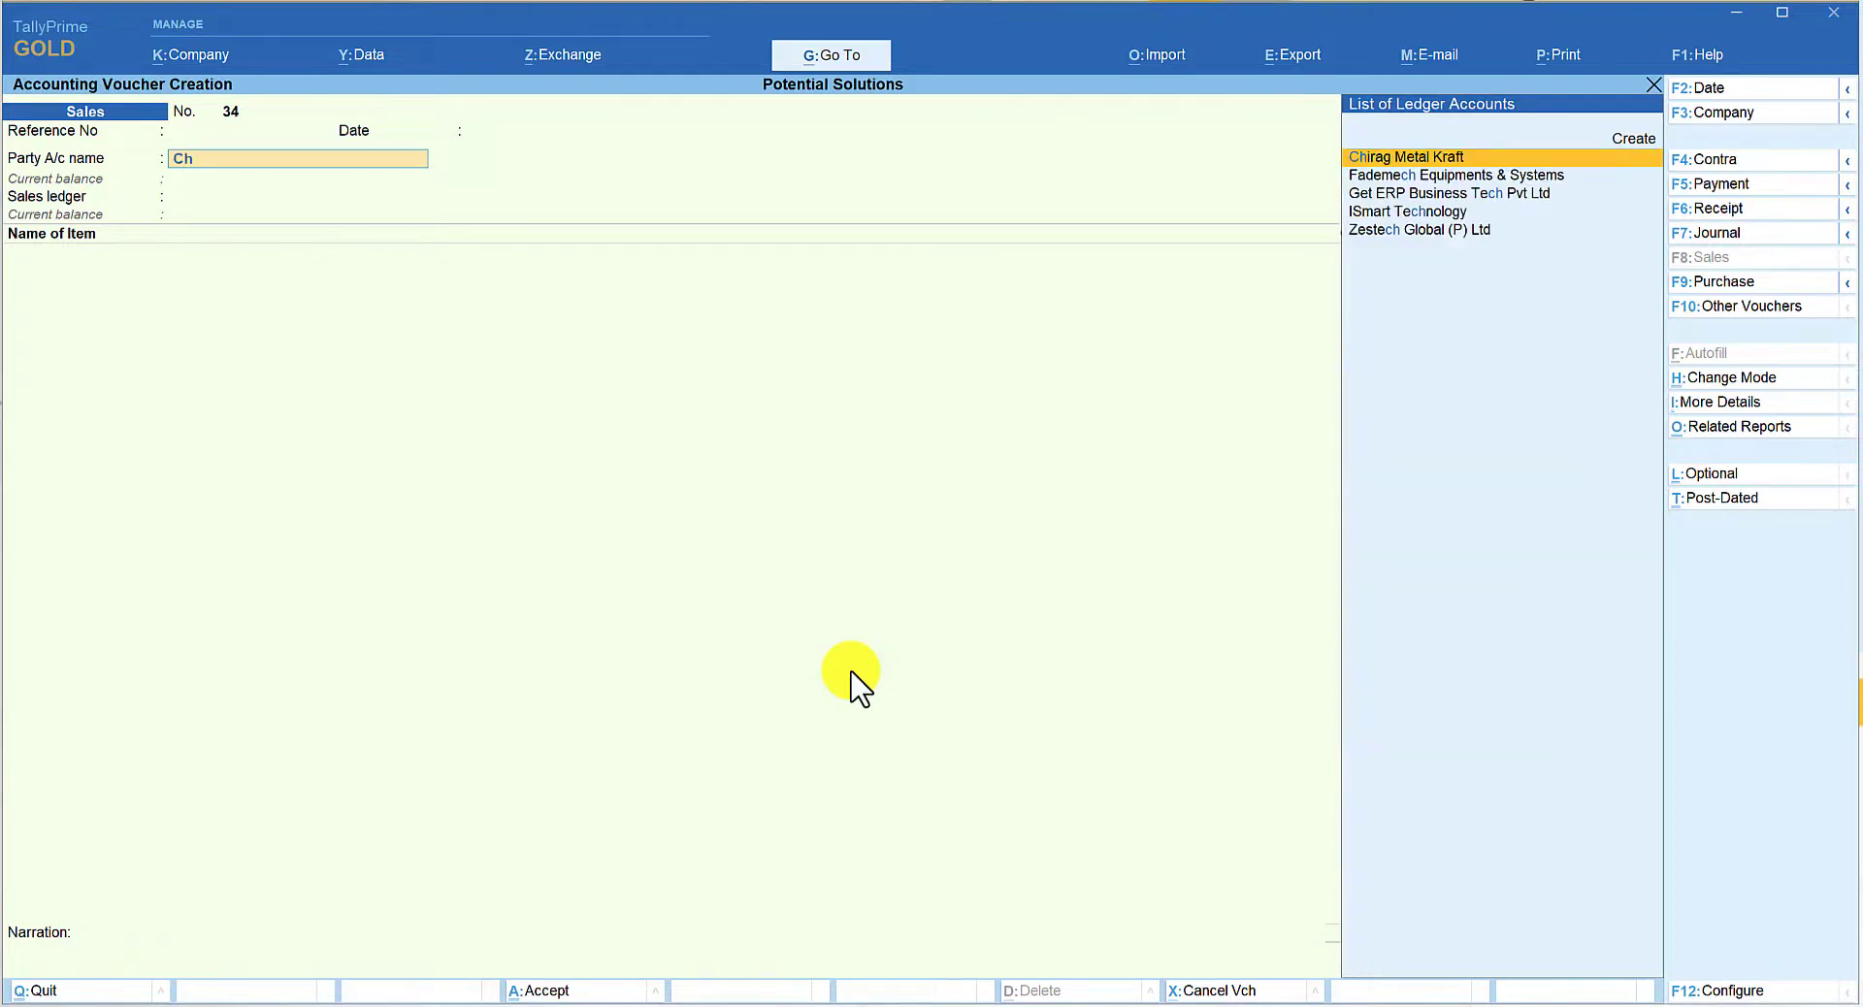
{"action": "key", "text": "Return"}
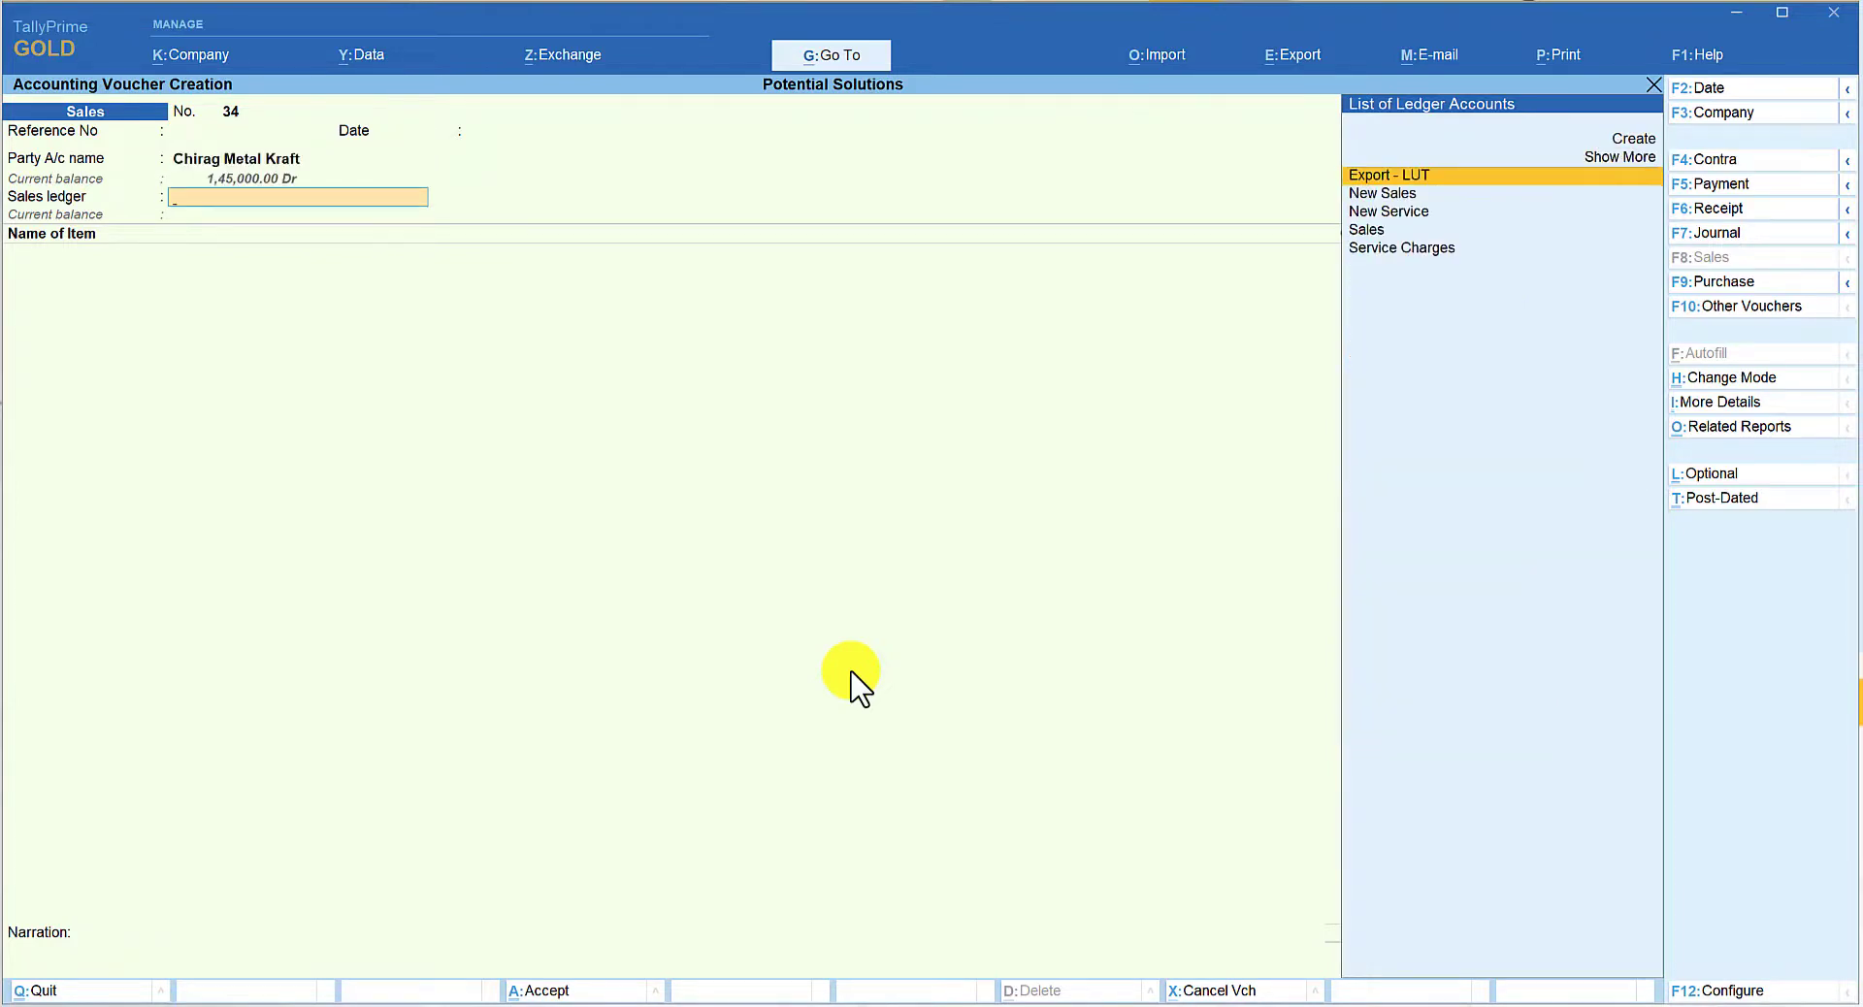
{"action": "key", "text": "Down"}
{"action": "key", "text": "Down"}
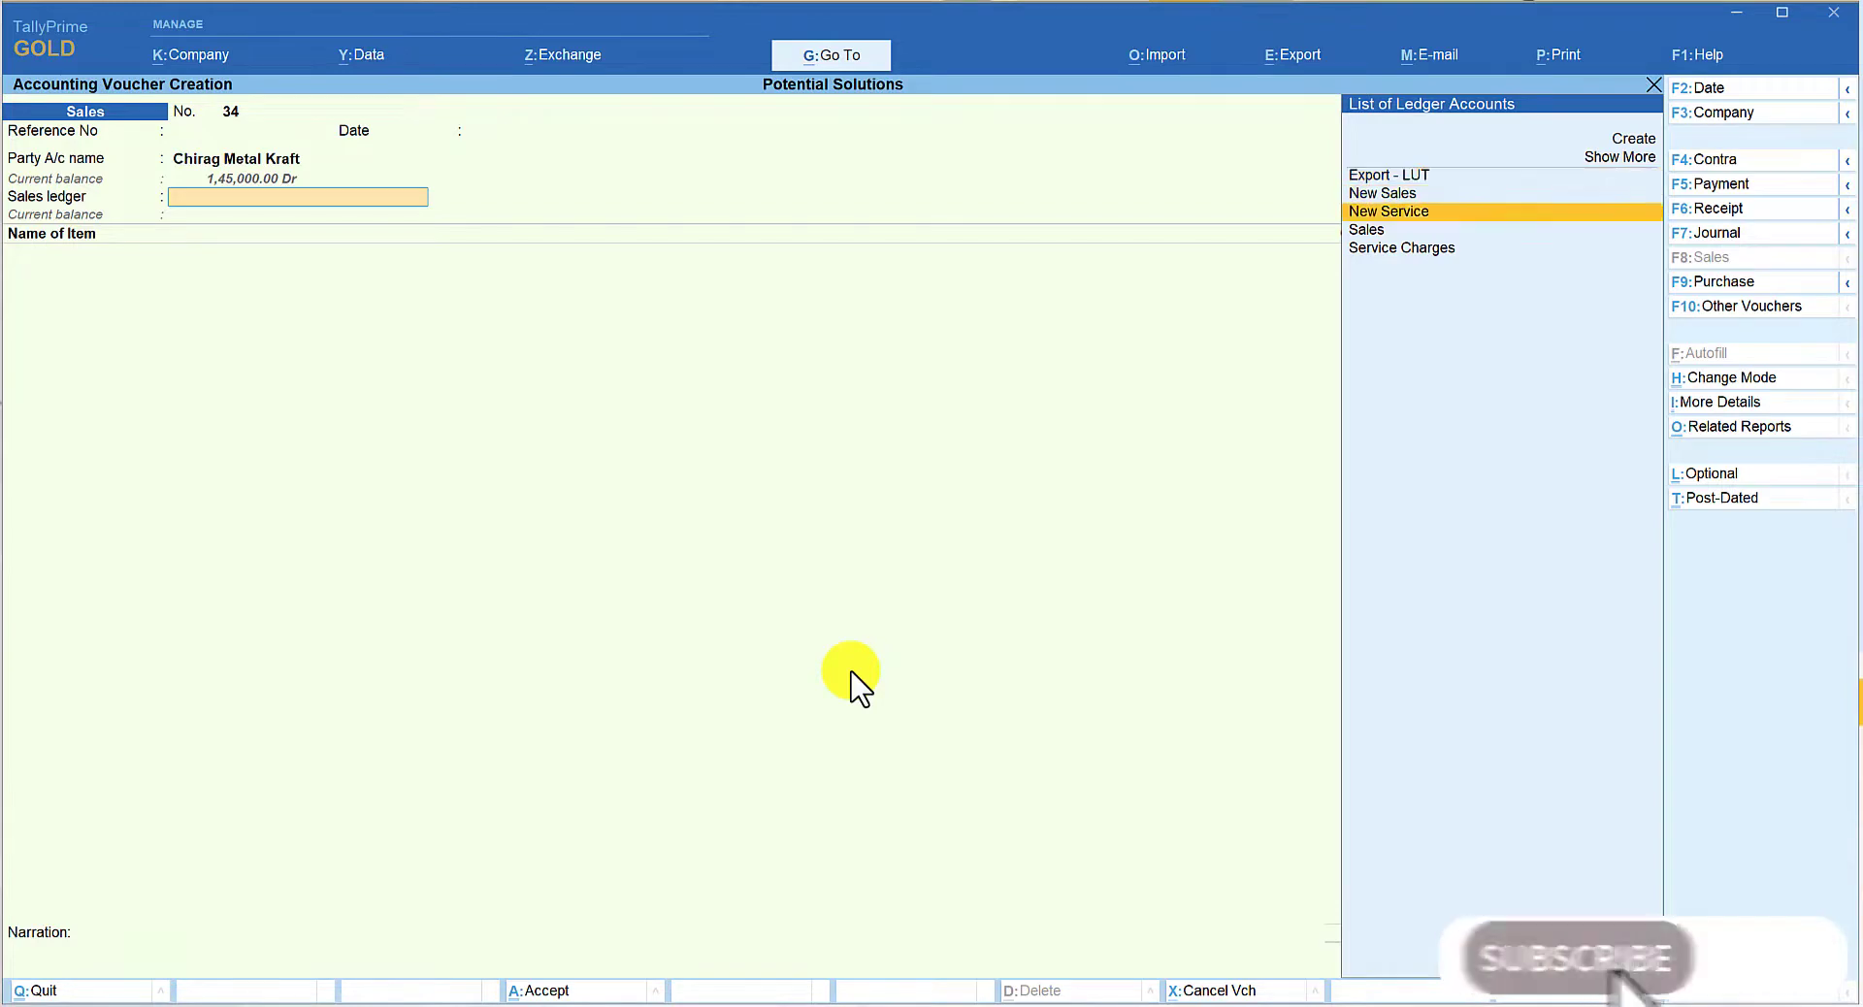
{"action": "key", "text": "Down"}
{"action": "key", "text": "Return"}
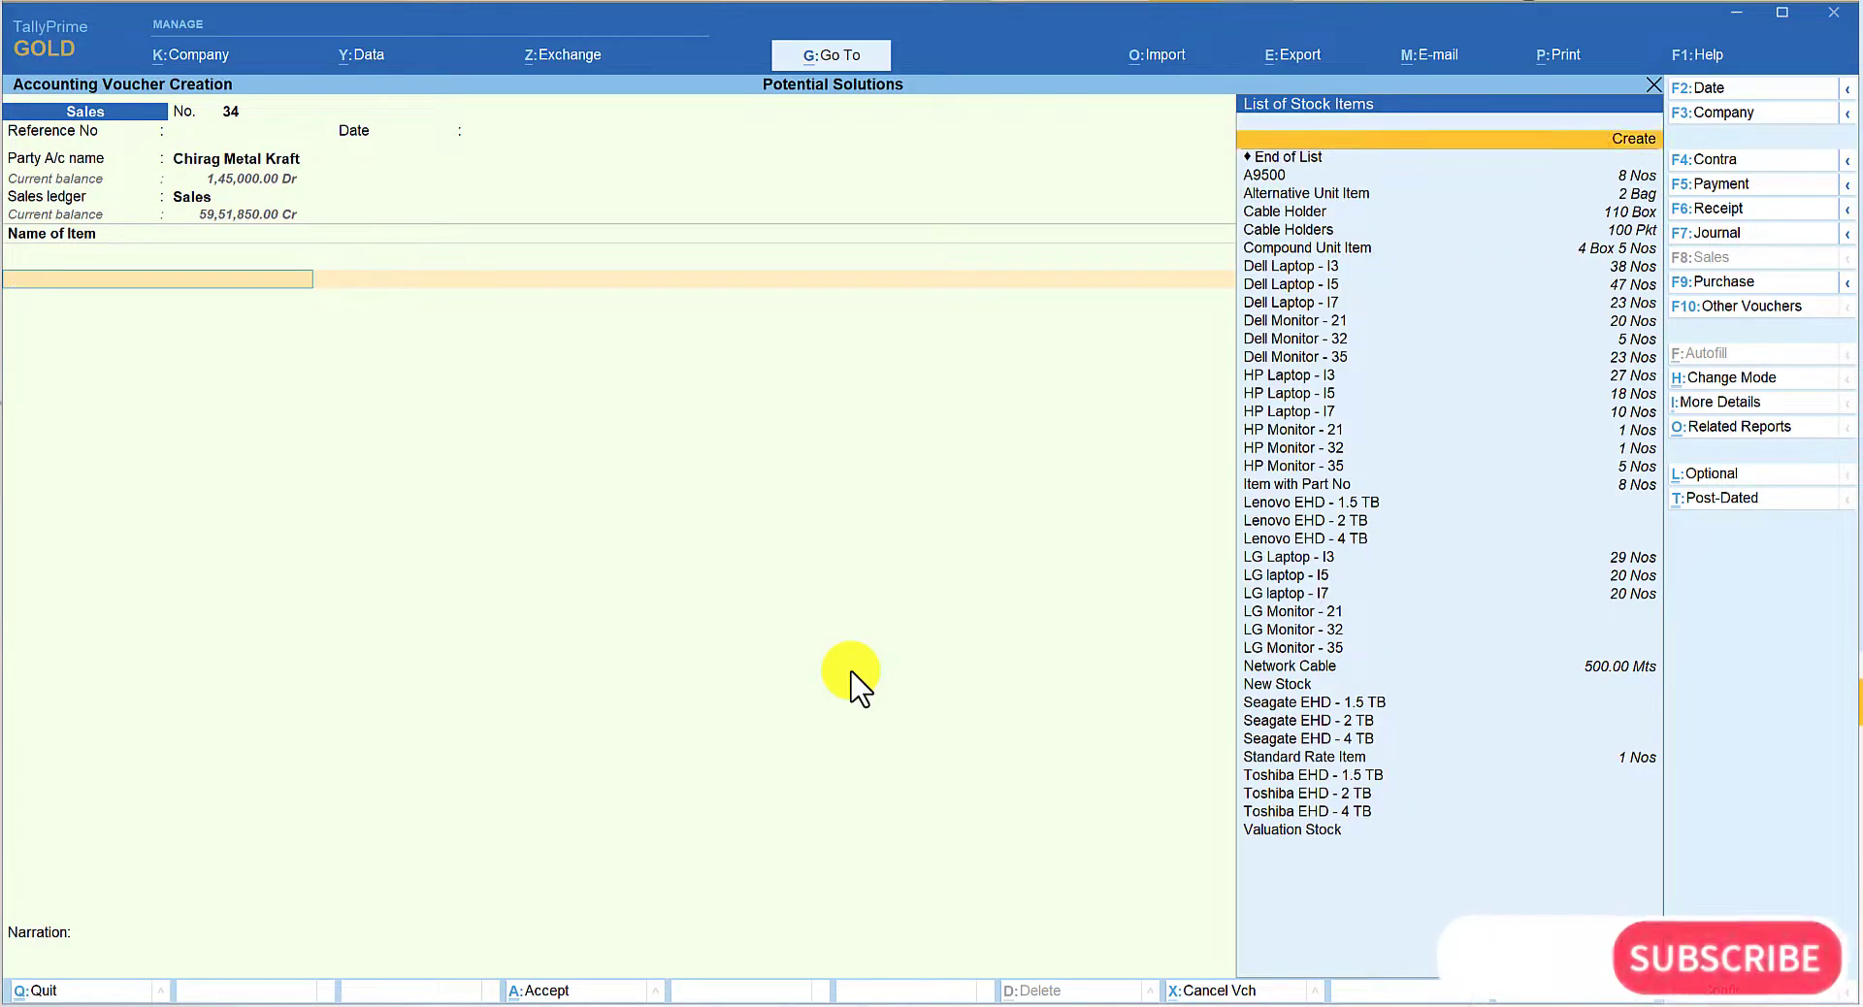
Step: Add the stock item Dell Laptop - I3 without a description, with quantity 1 Nos at a rate of 45,000.00
{"action": "key", "text": "Down"}
{"action": "key", "text": "Down"}
{"action": "key", "text": "Down"}
{"action": "key", "text": "Down"}
{"action": "key", "text": "Down"}
{"action": "key", "text": "Down"}
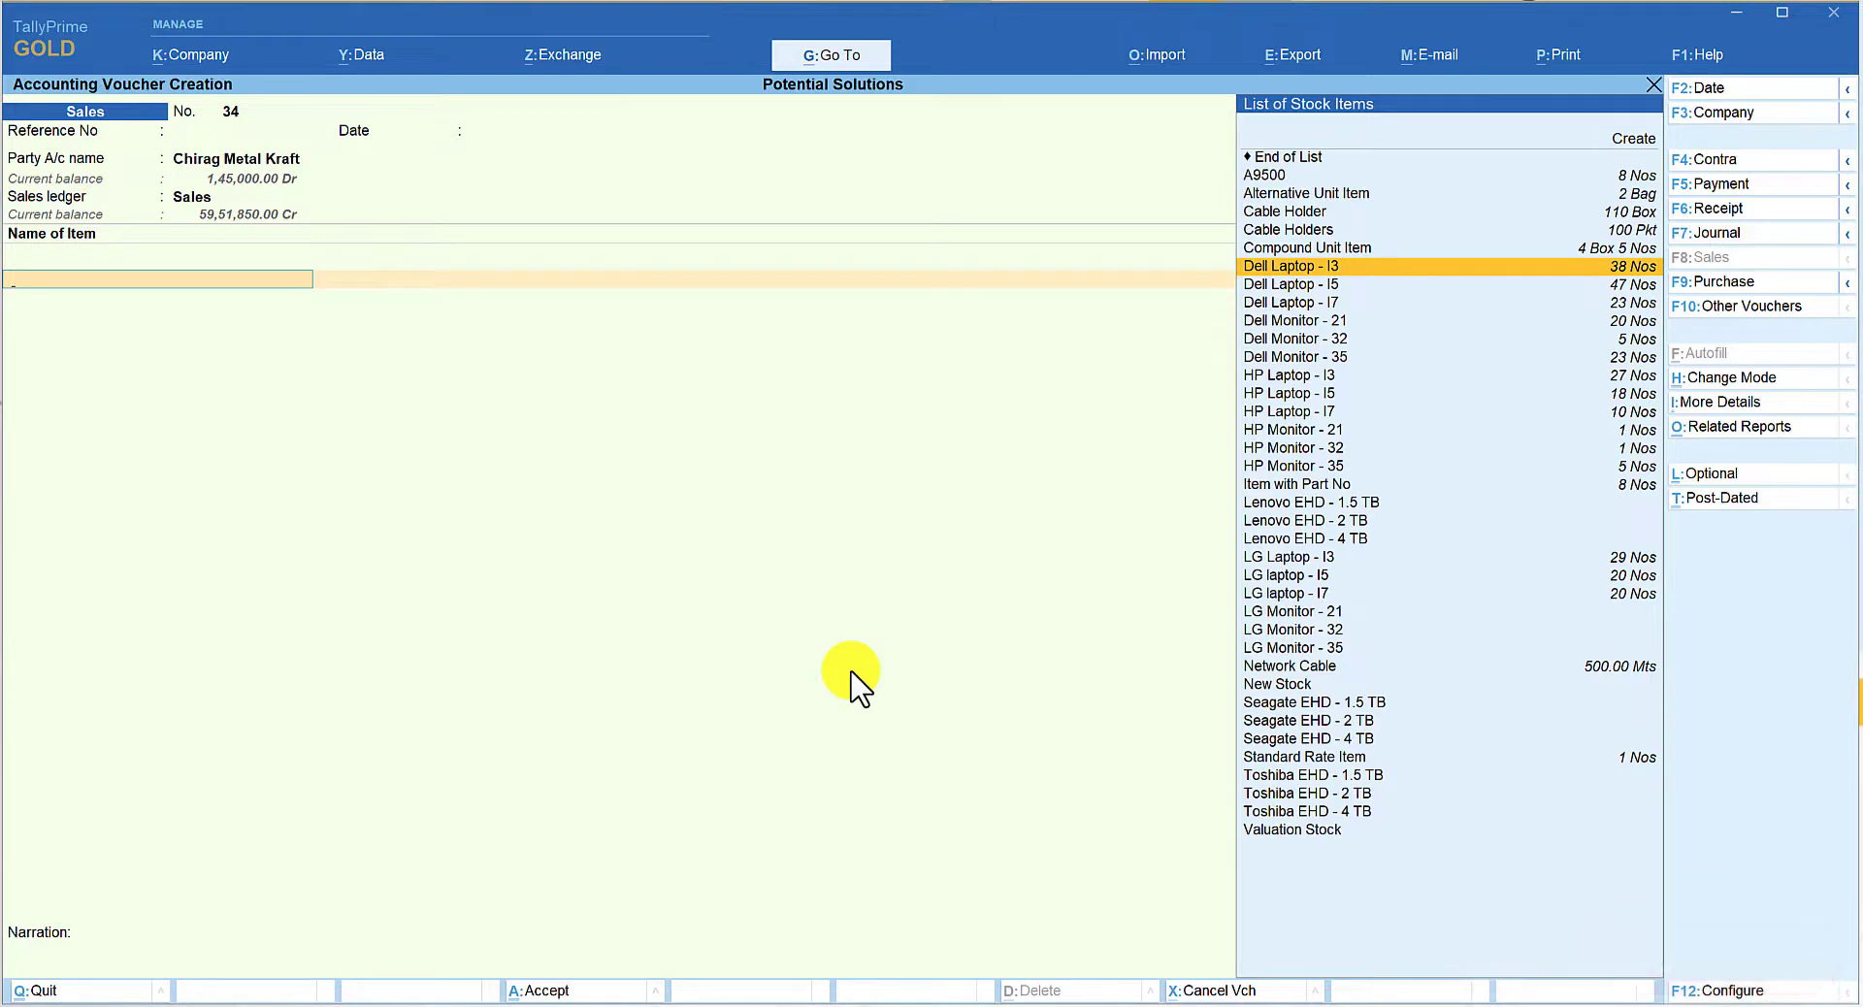
{"action": "key", "text": "Return"}
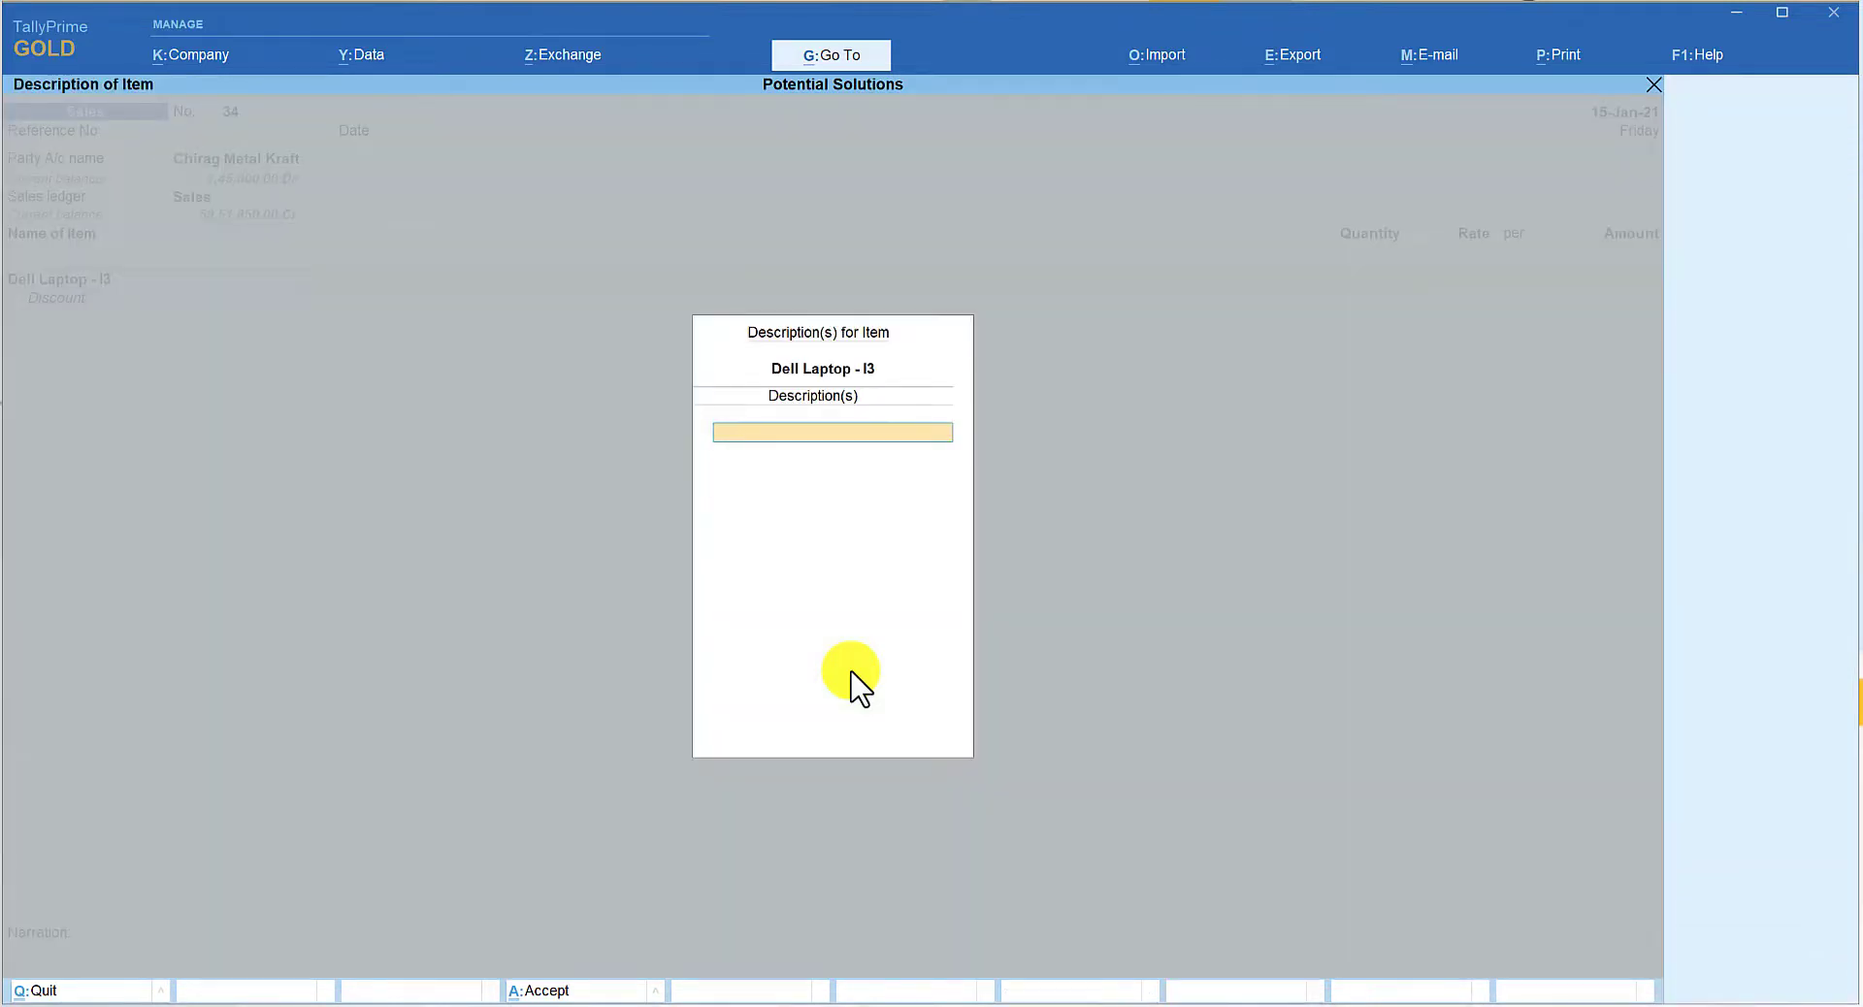
{"action": "key", "text": "Return"}
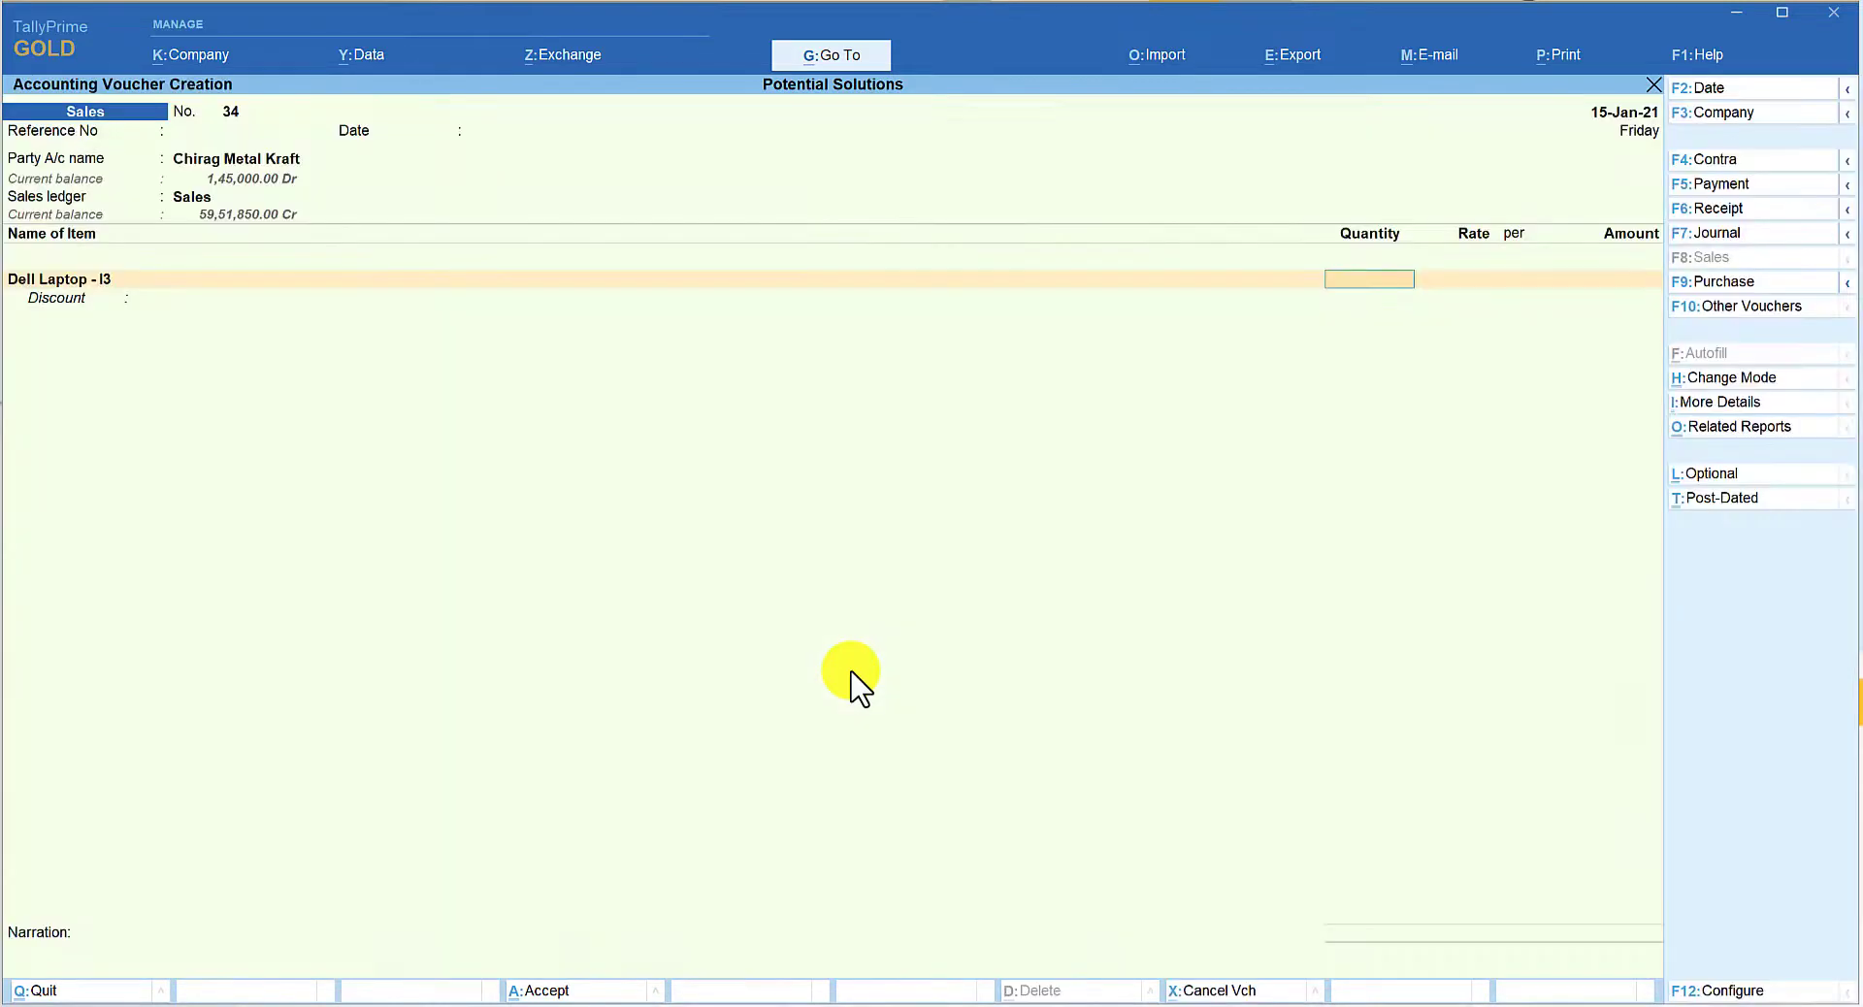
{"action": "key", "text": "Return"}
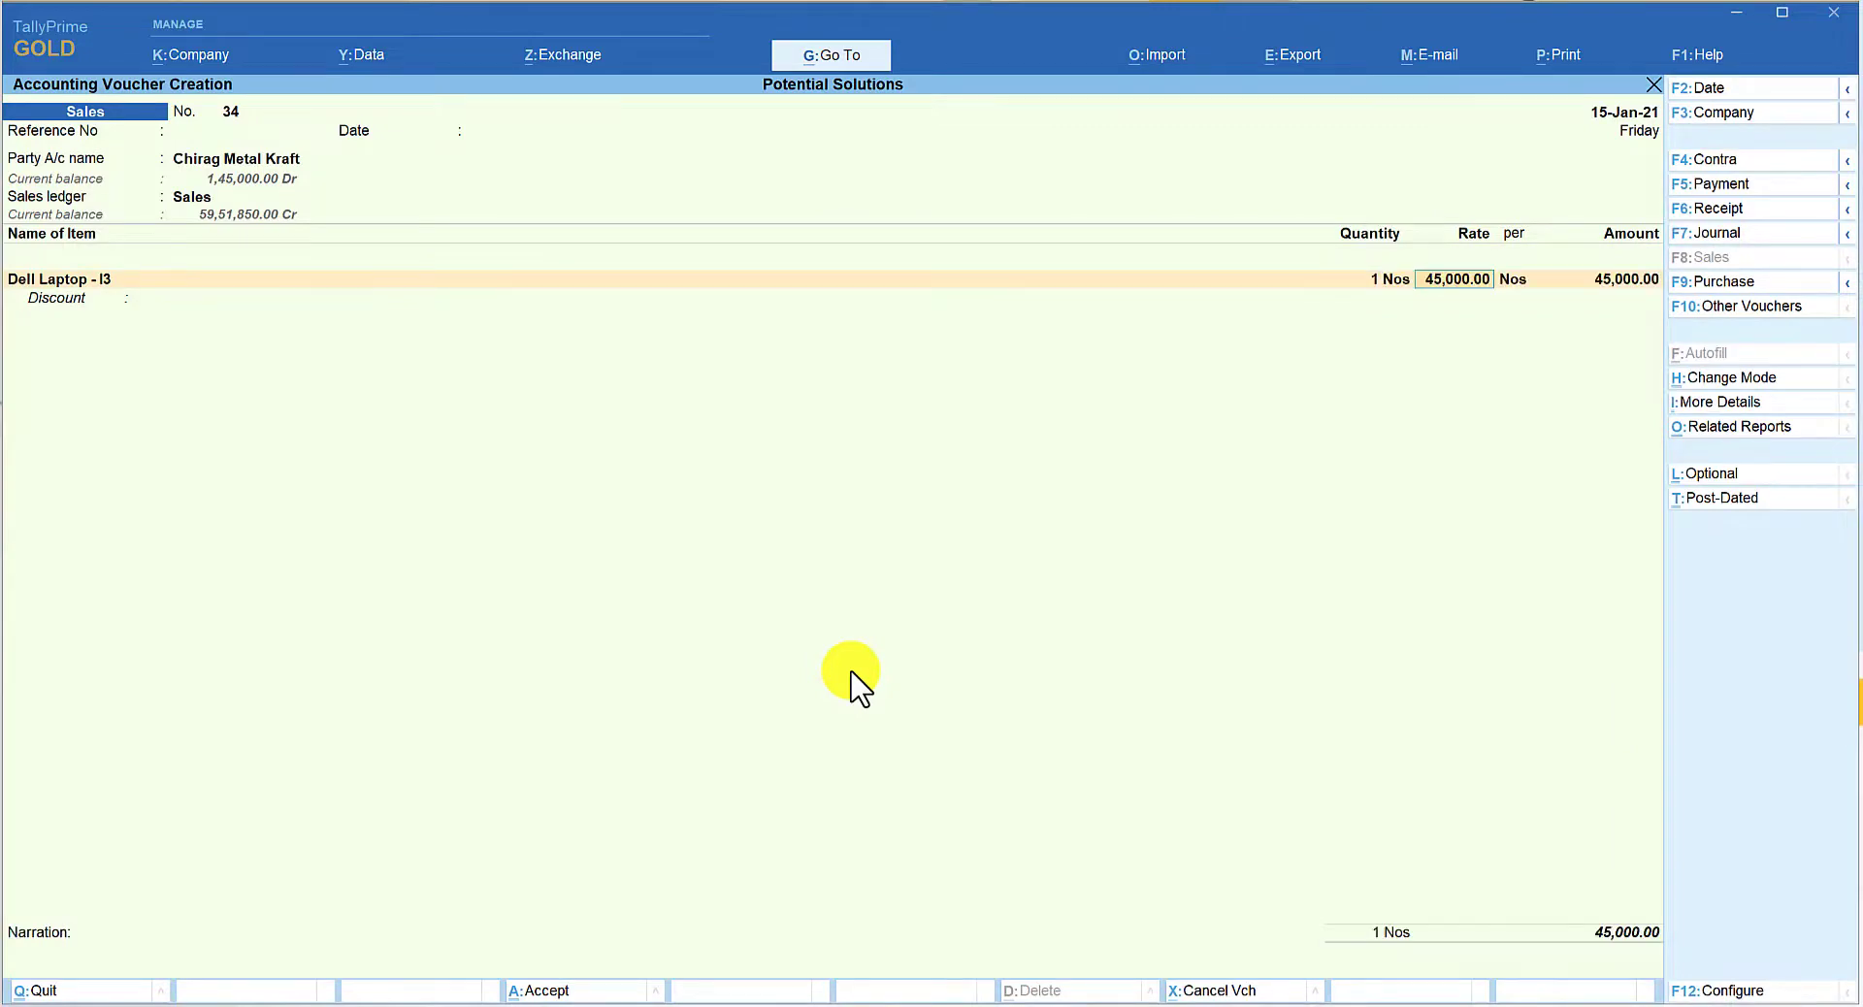
{"action": "key", "text": "Return"}
{"action": "key", "text": "Return"}
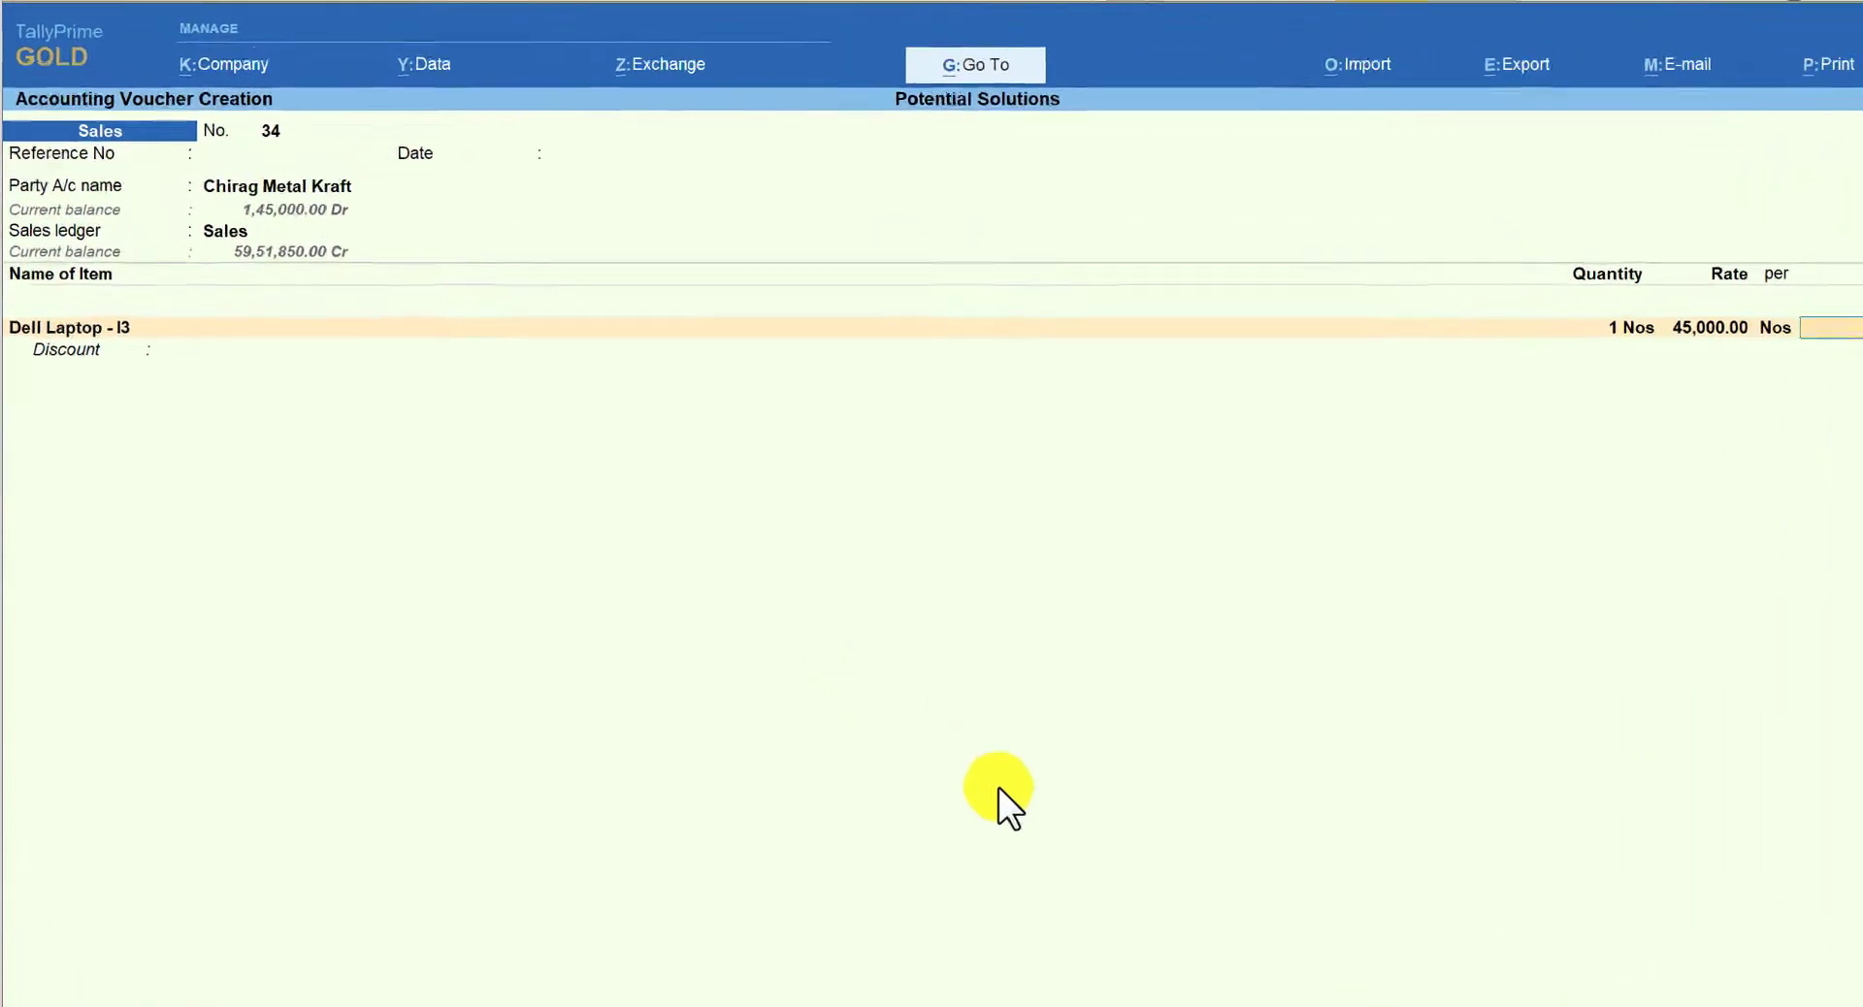
{"action": "key", "text": "Return"}
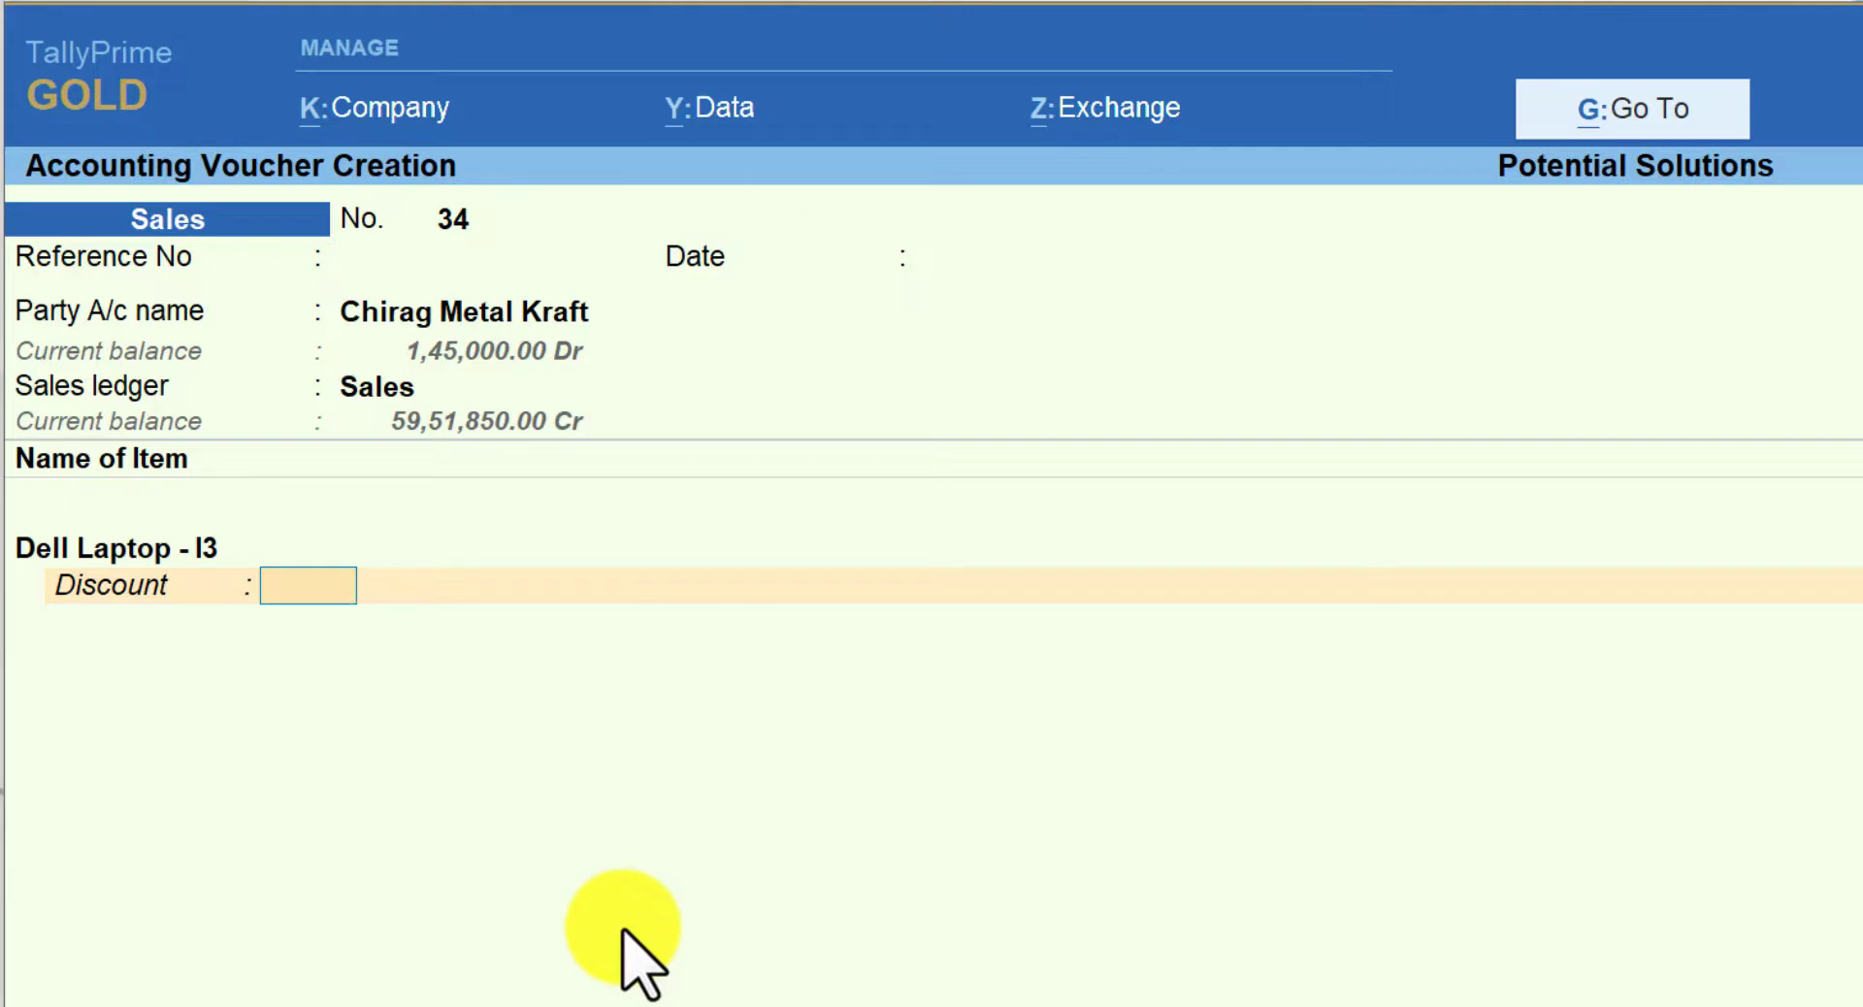
Step: Give the Dell Laptop - I3 line a 5% discount and accept its calculated amount
{"action": "type", "text": "5"}
{"action": "key", "text": "Return"}
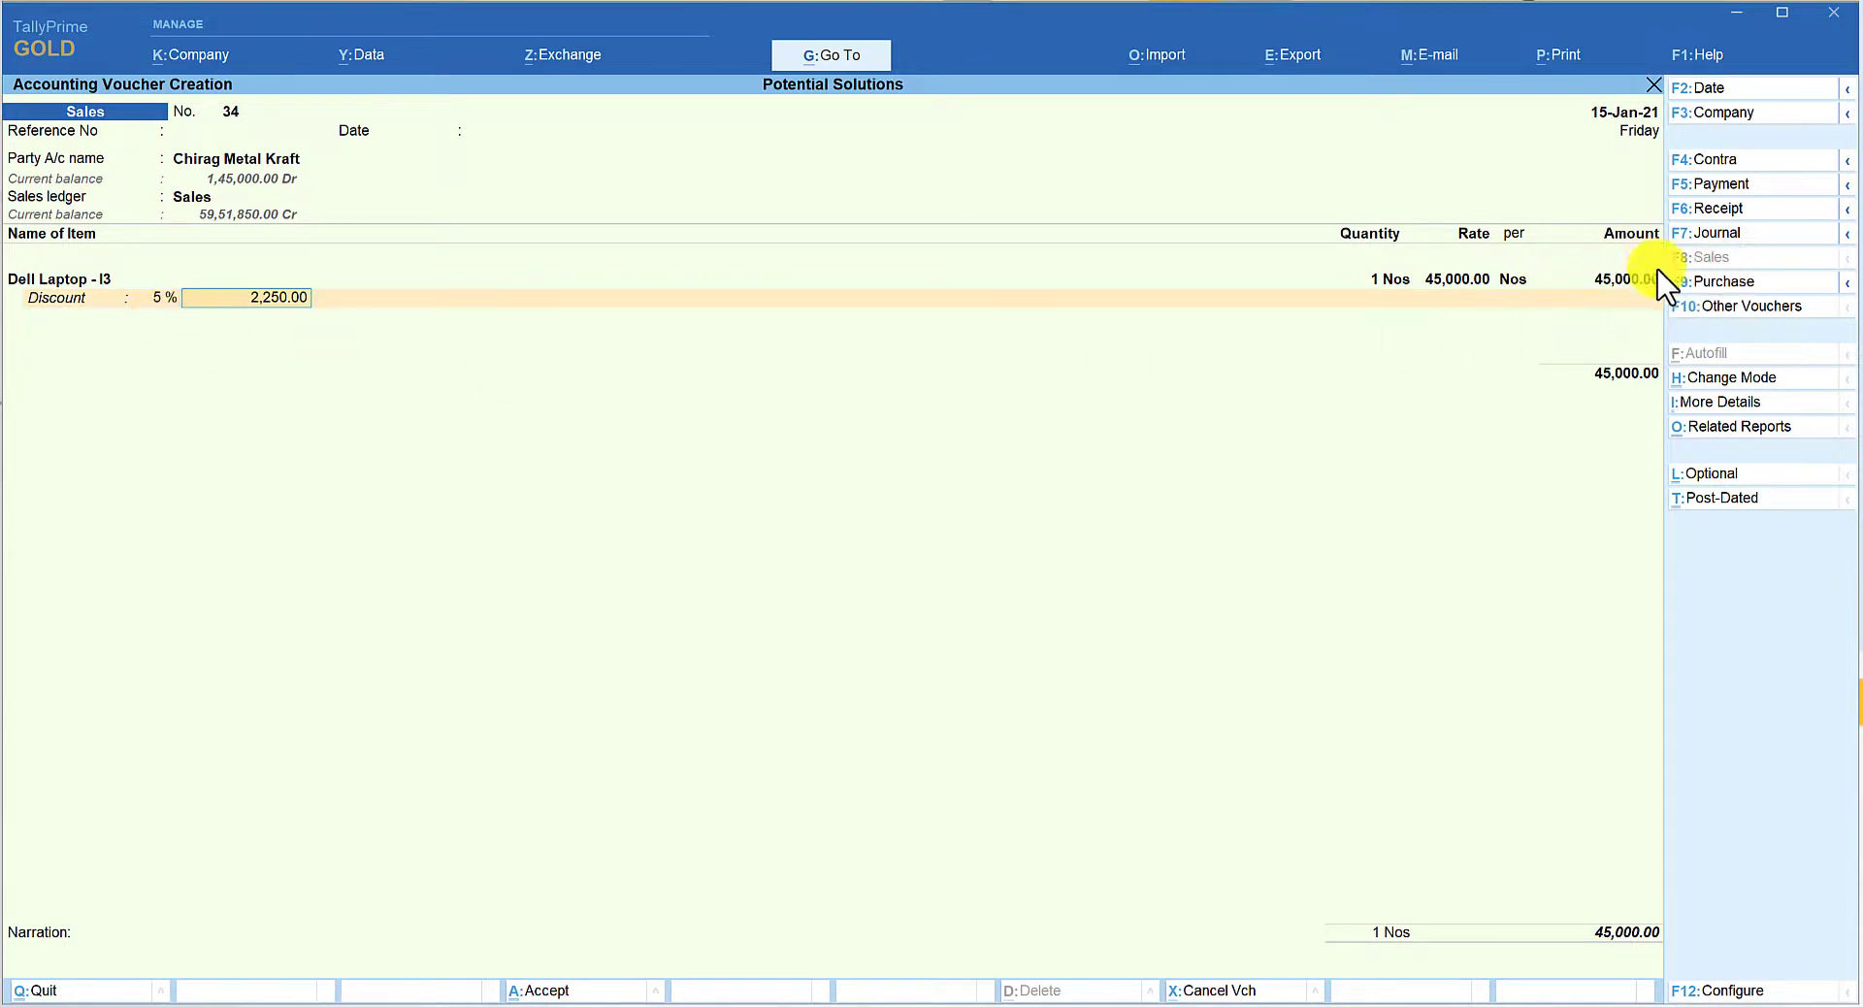
{"action": "key", "text": "Return"}
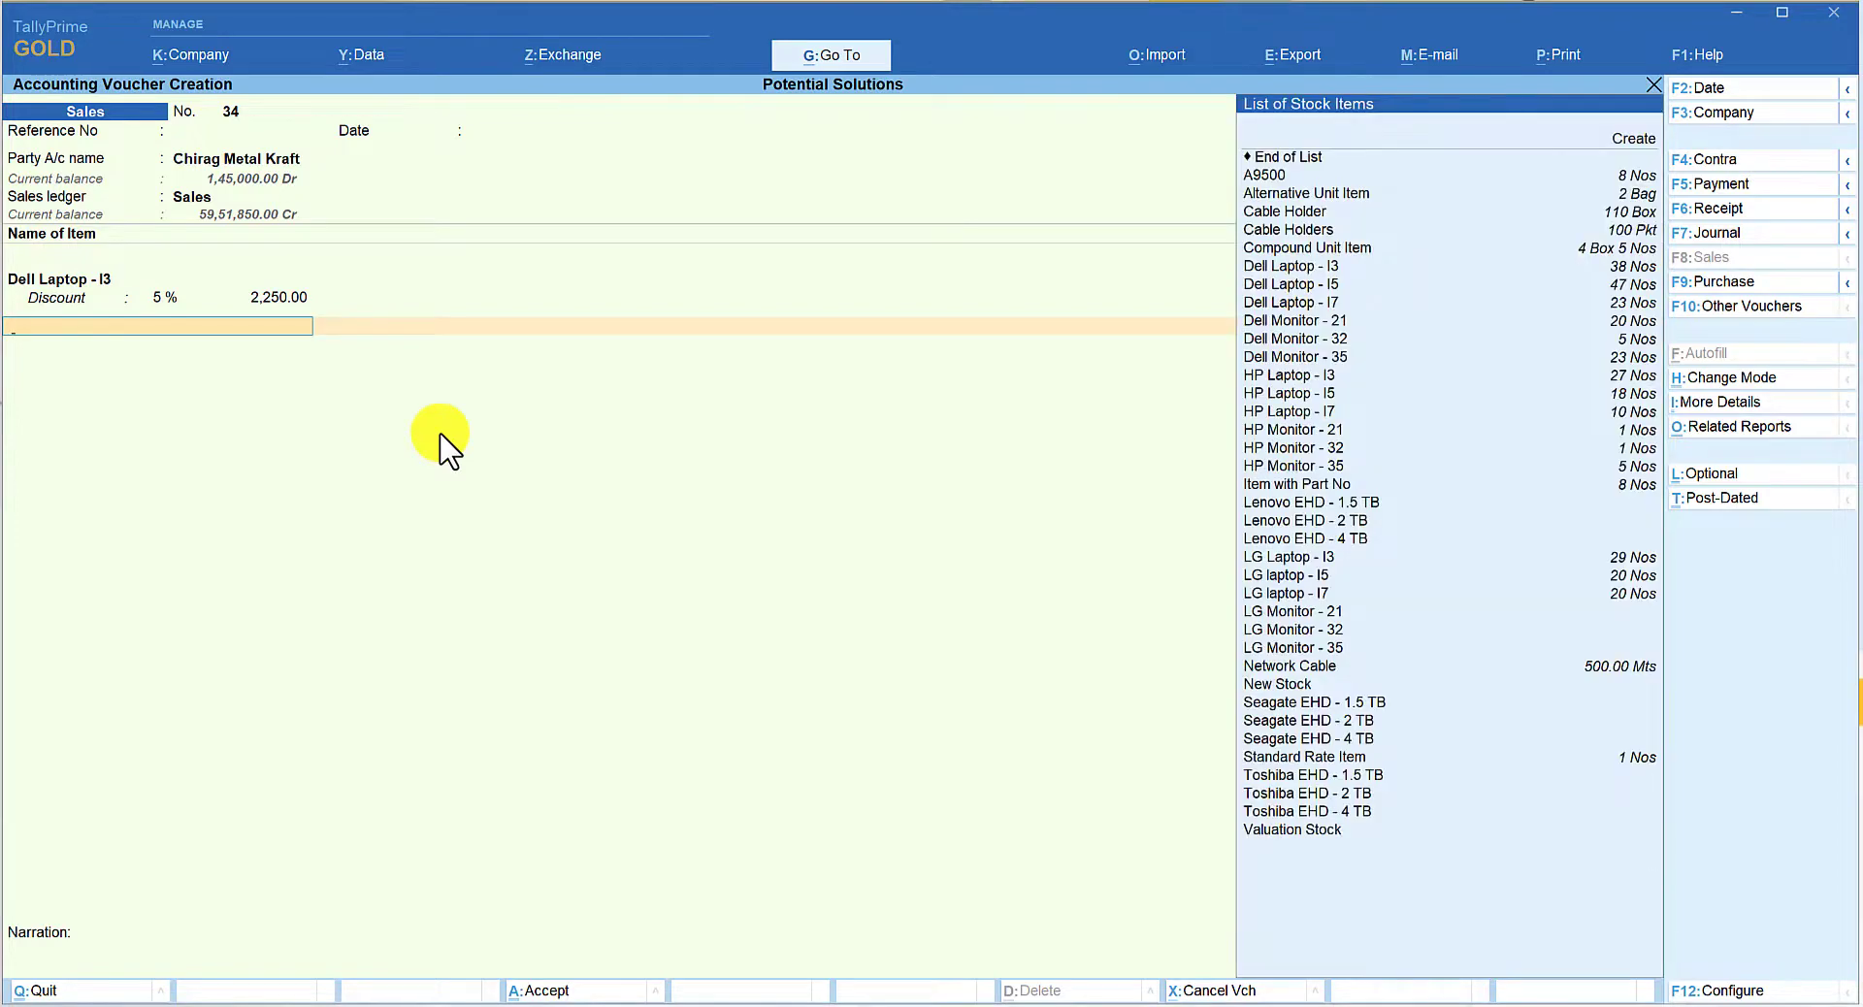
Step: Add the stock item Dell Laptop - I5 without a description, with quantity 1 Nos at a rate of 60,000.00
{"action": "key", "text": "Down"}
{"action": "key", "text": "Down"}
{"action": "key", "text": "Down"}
{"action": "key", "text": "Down"}
{"action": "key", "text": "Down"}
{"action": "key", "text": "Down"}
{"action": "key", "text": "Down"}
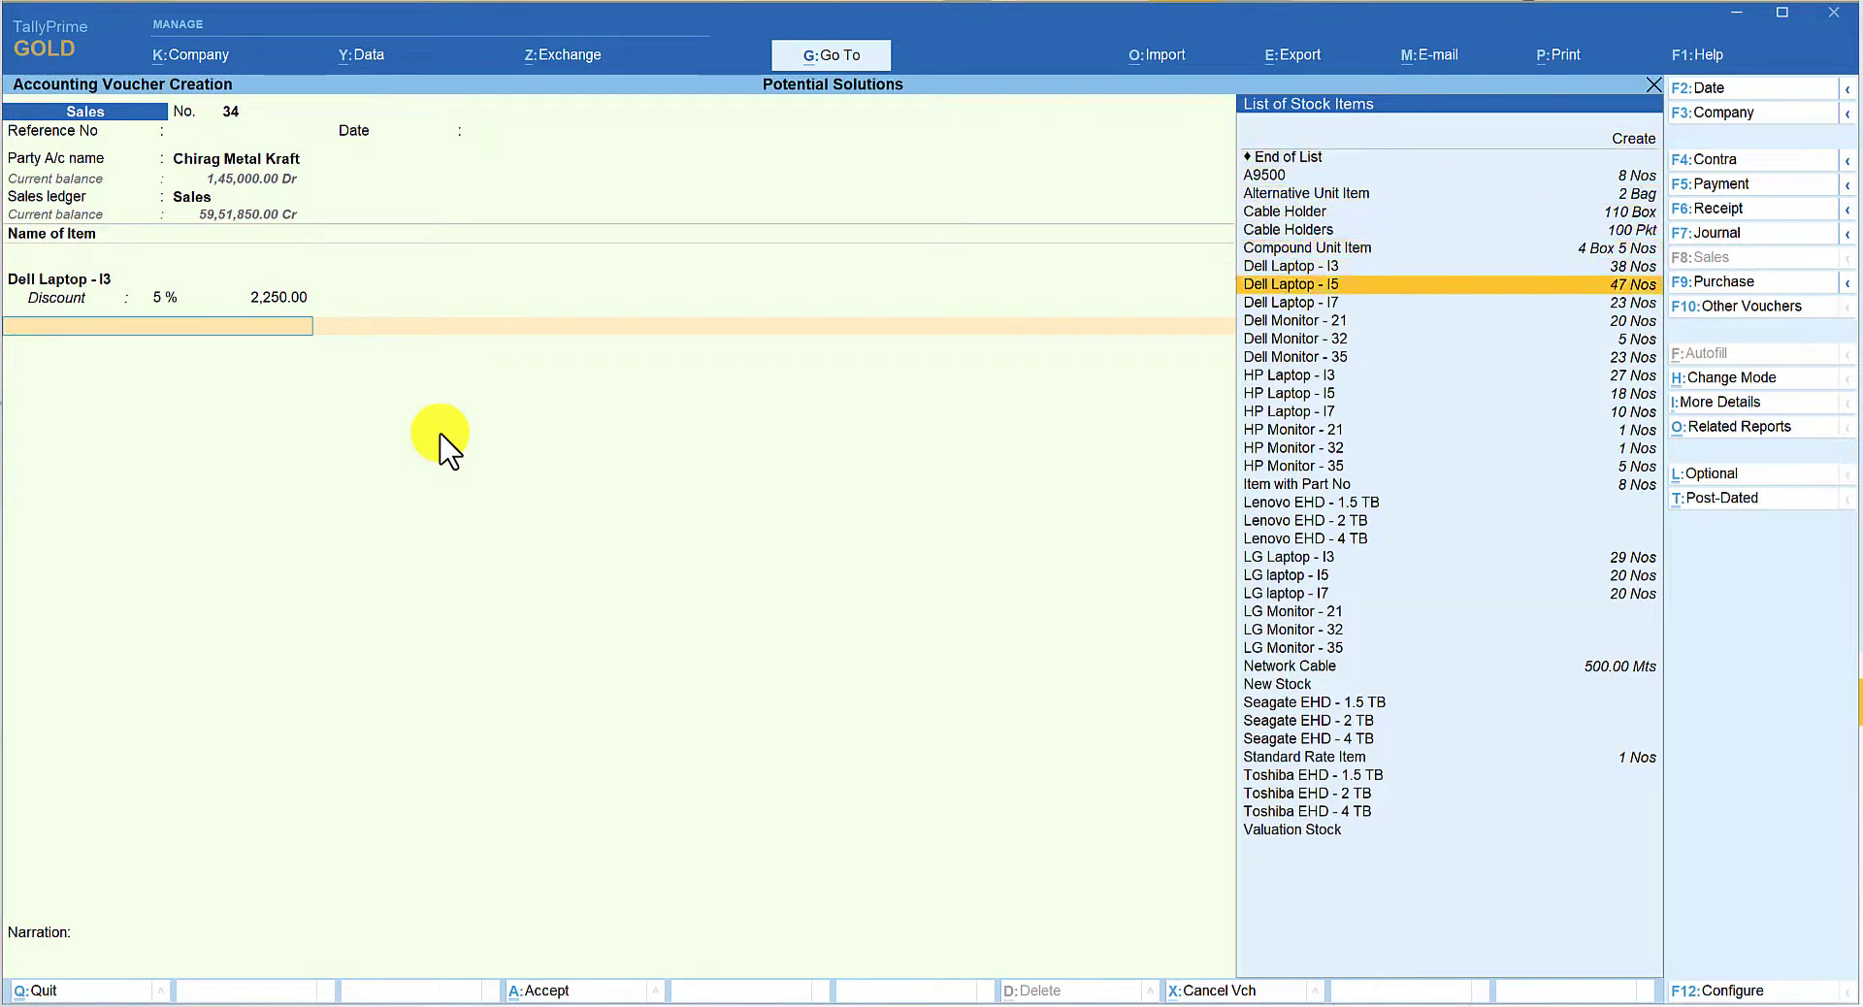
{"action": "key", "text": "Return"}
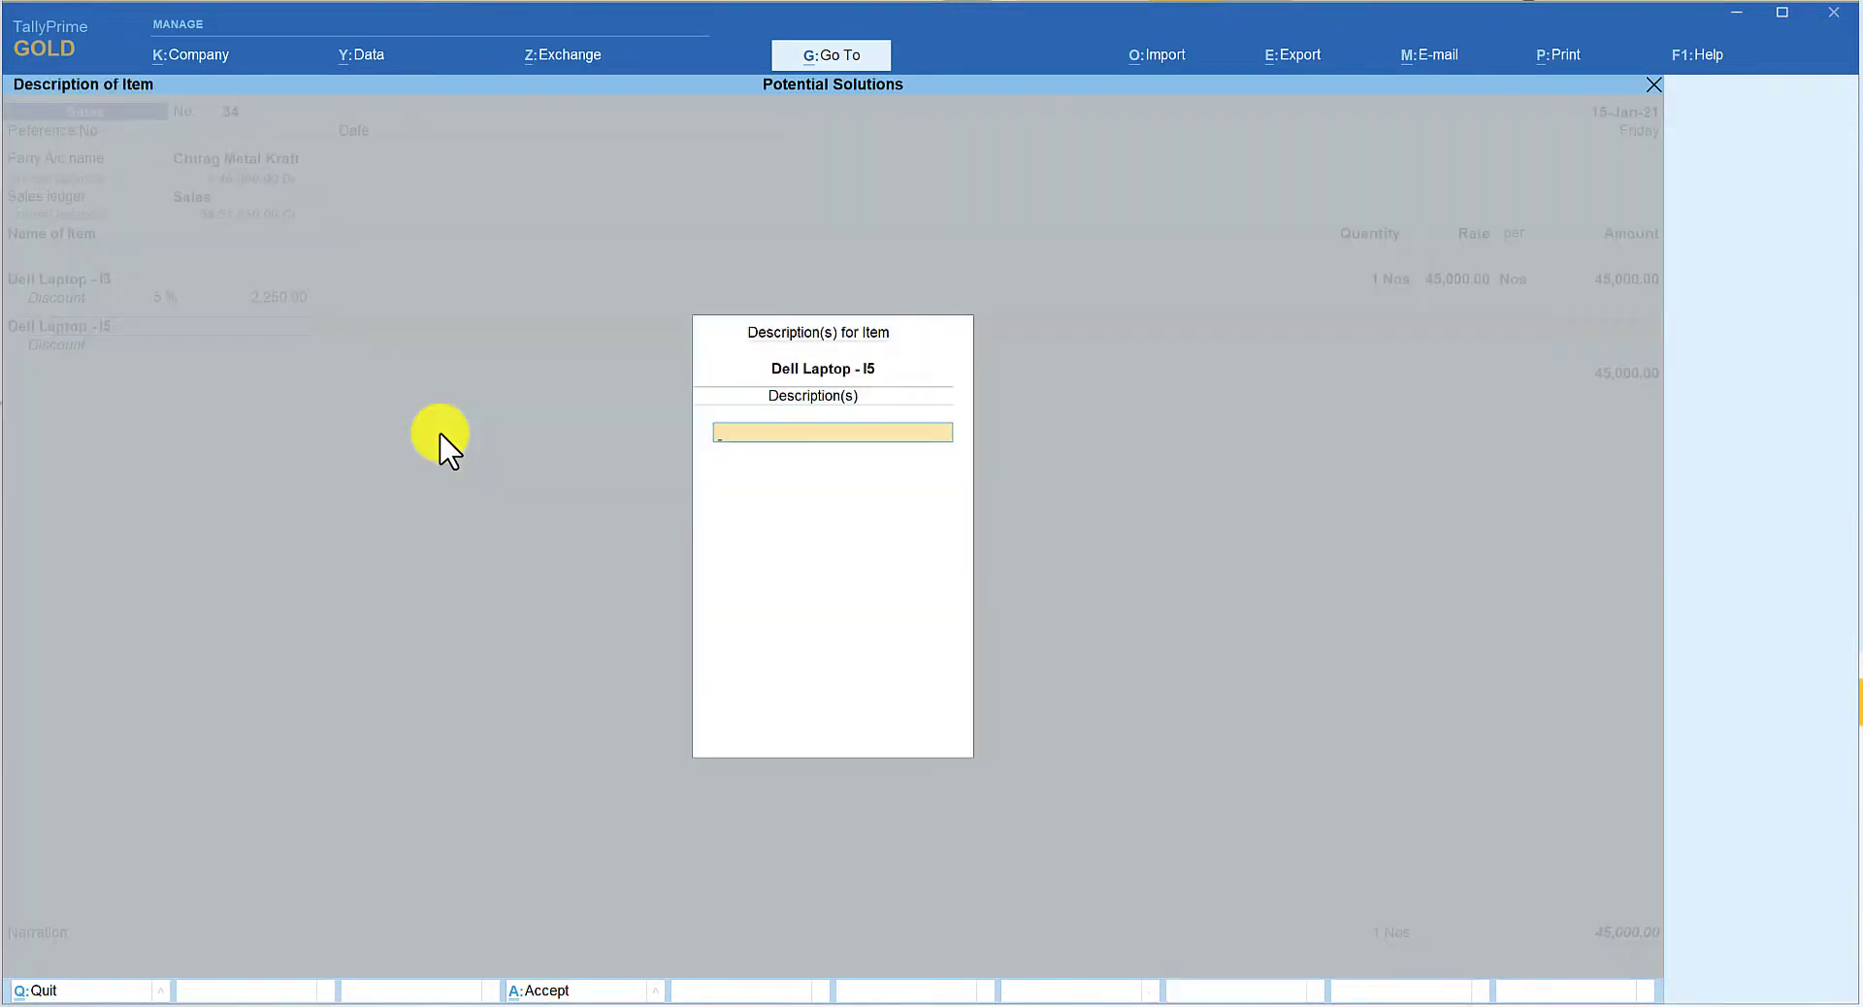
{"action": "key", "text": "Return"}
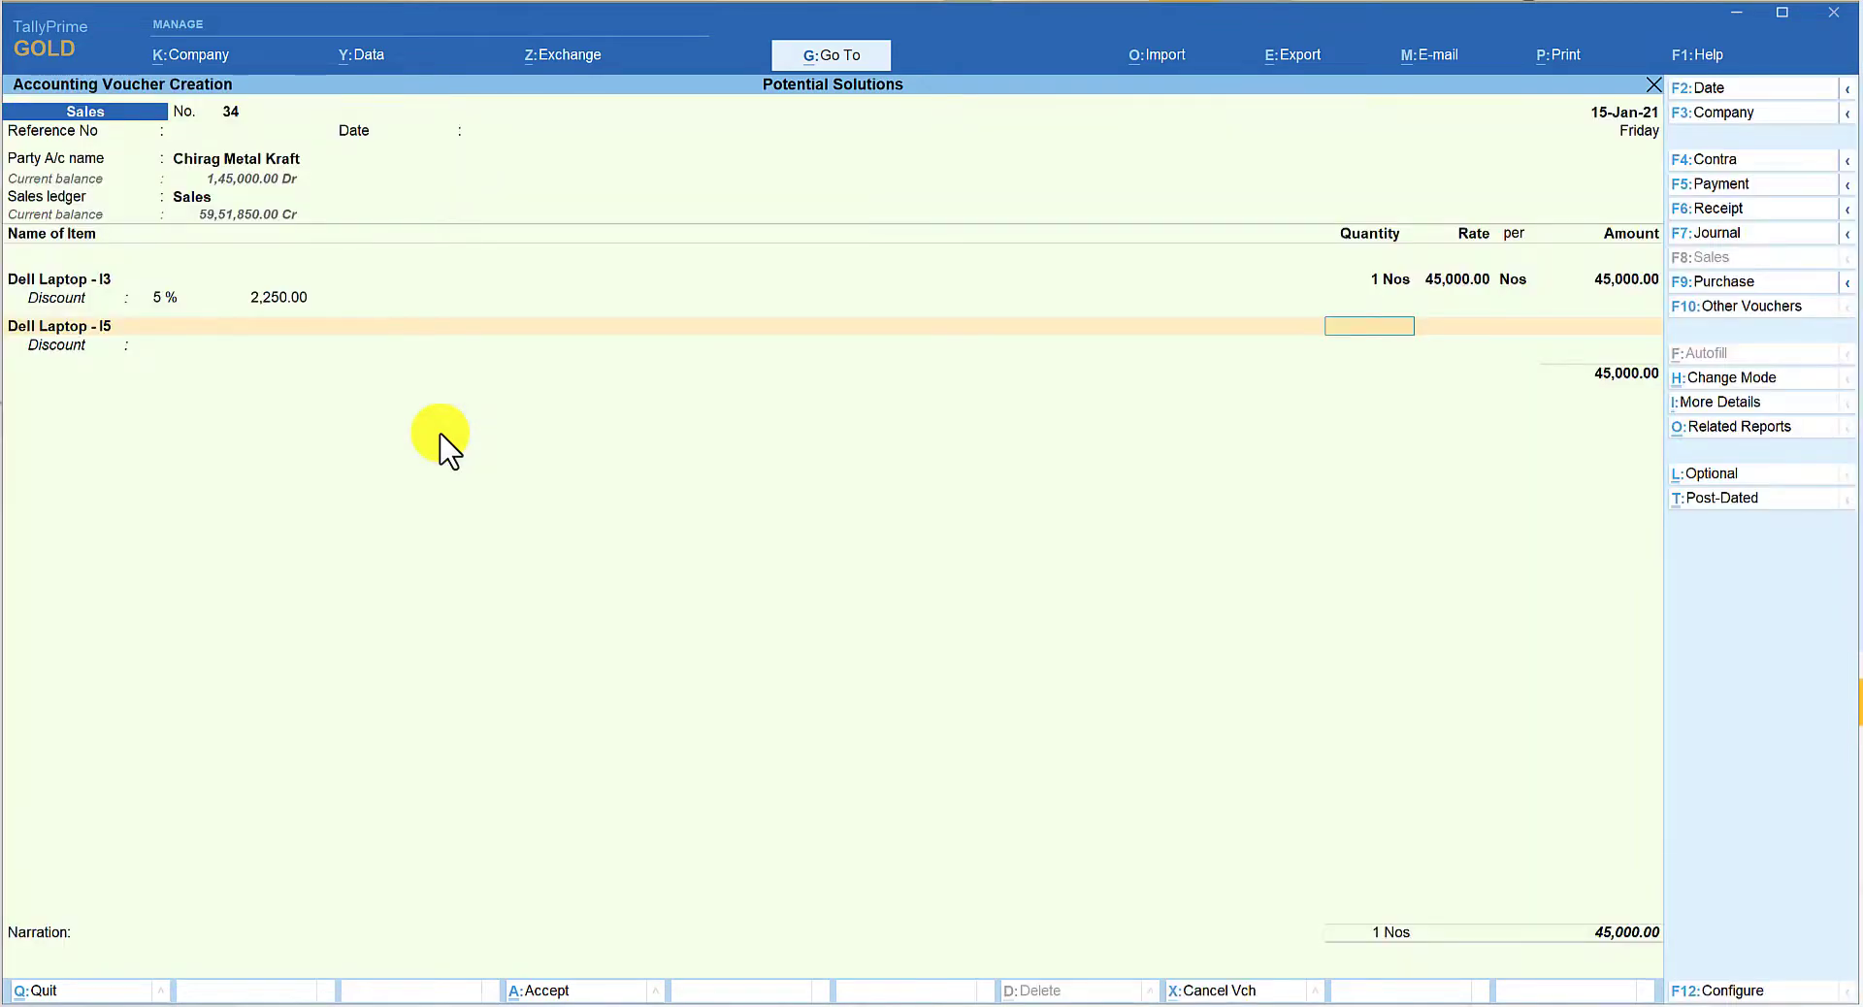
{"action": "type", "text": "1"}
{"action": "key", "text": "Return"}
{"action": "key", "text": "Return"}
{"action": "key", "text": "Return"}
{"action": "key", "text": "Return"}
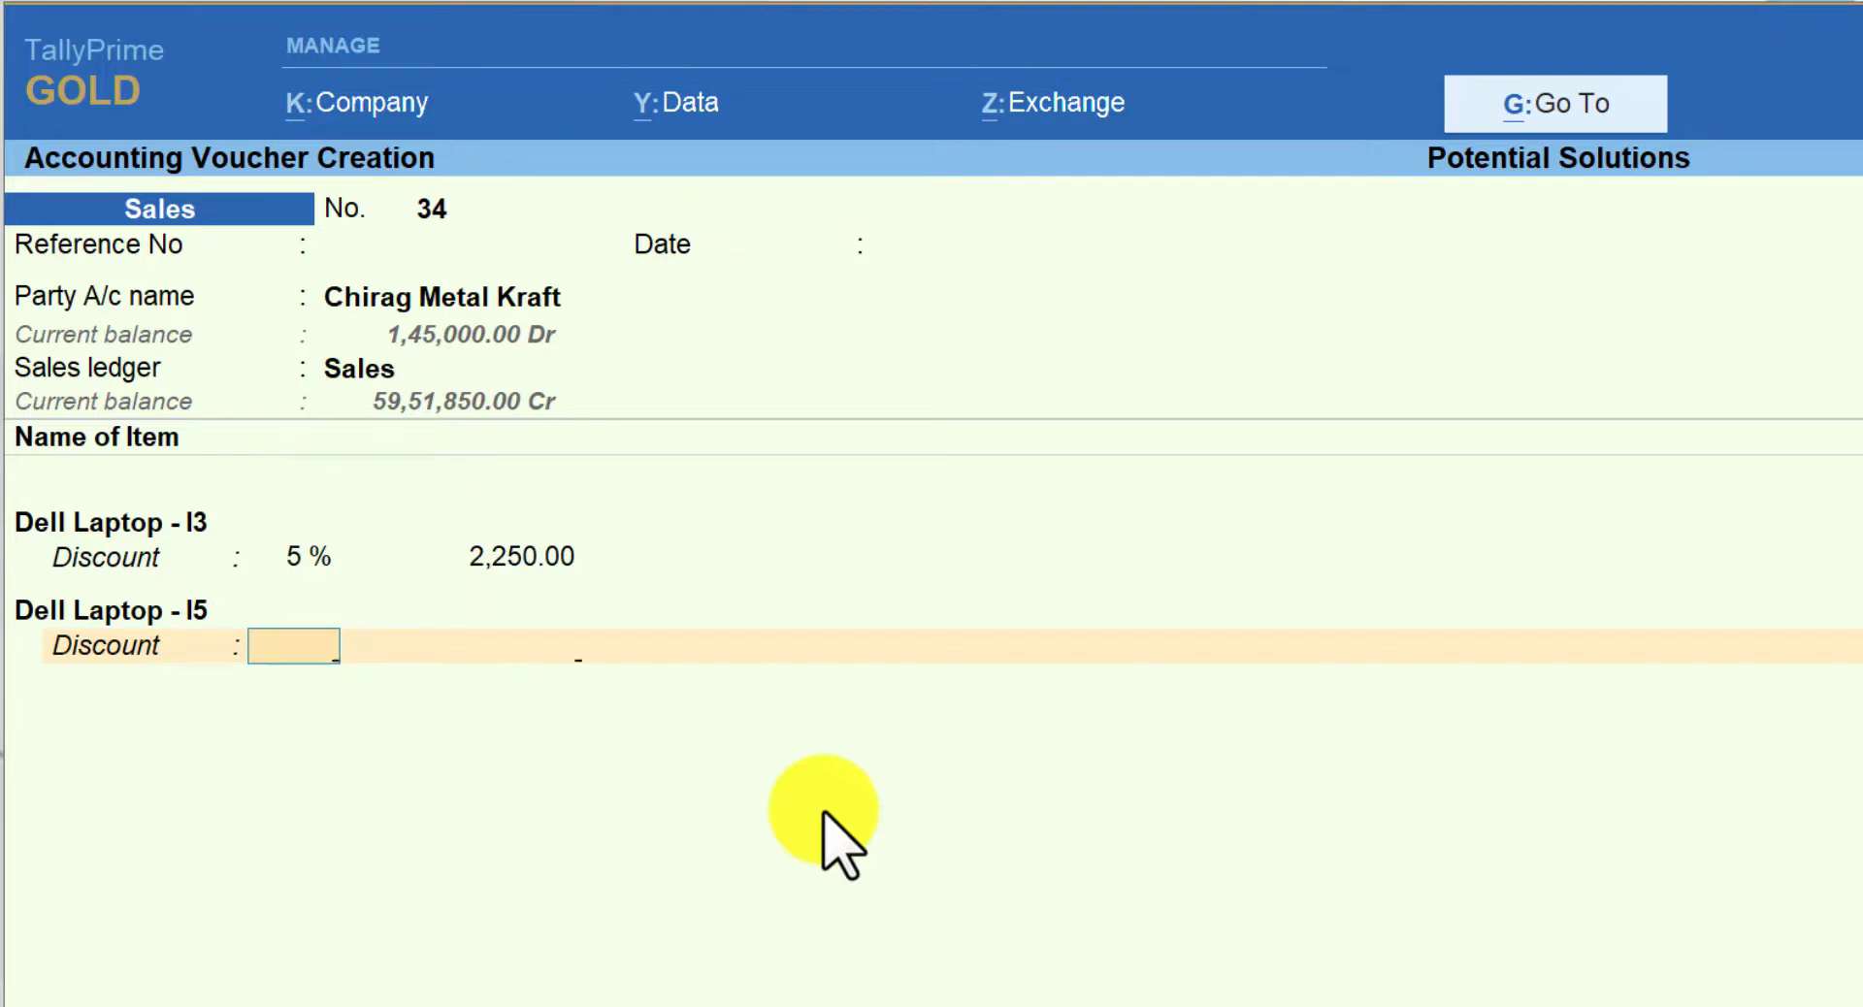
Step: Give the Dell Laptop - I5 line a flat discount amount of 4,000.00, leaving its discount percentage blank
{"action": "key", "text": "Return"}
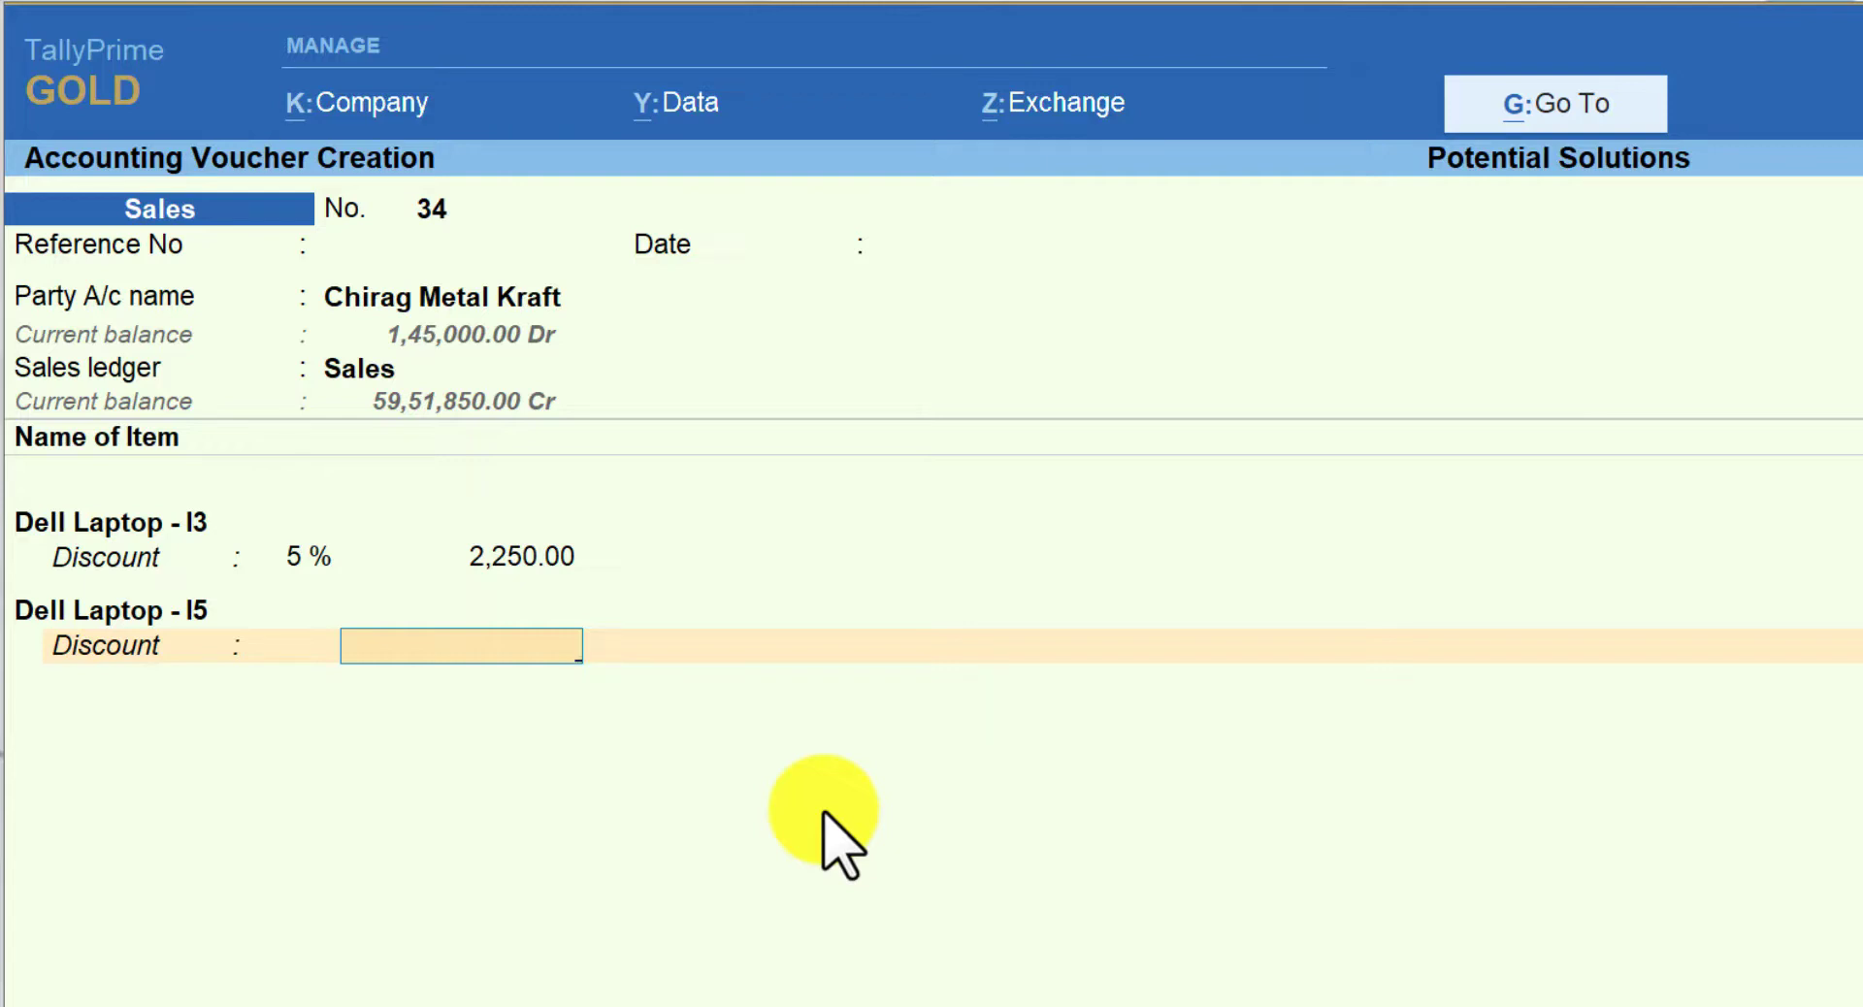
{"action": "type", "text": "4000"}
{"action": "key", "text": "Return"}
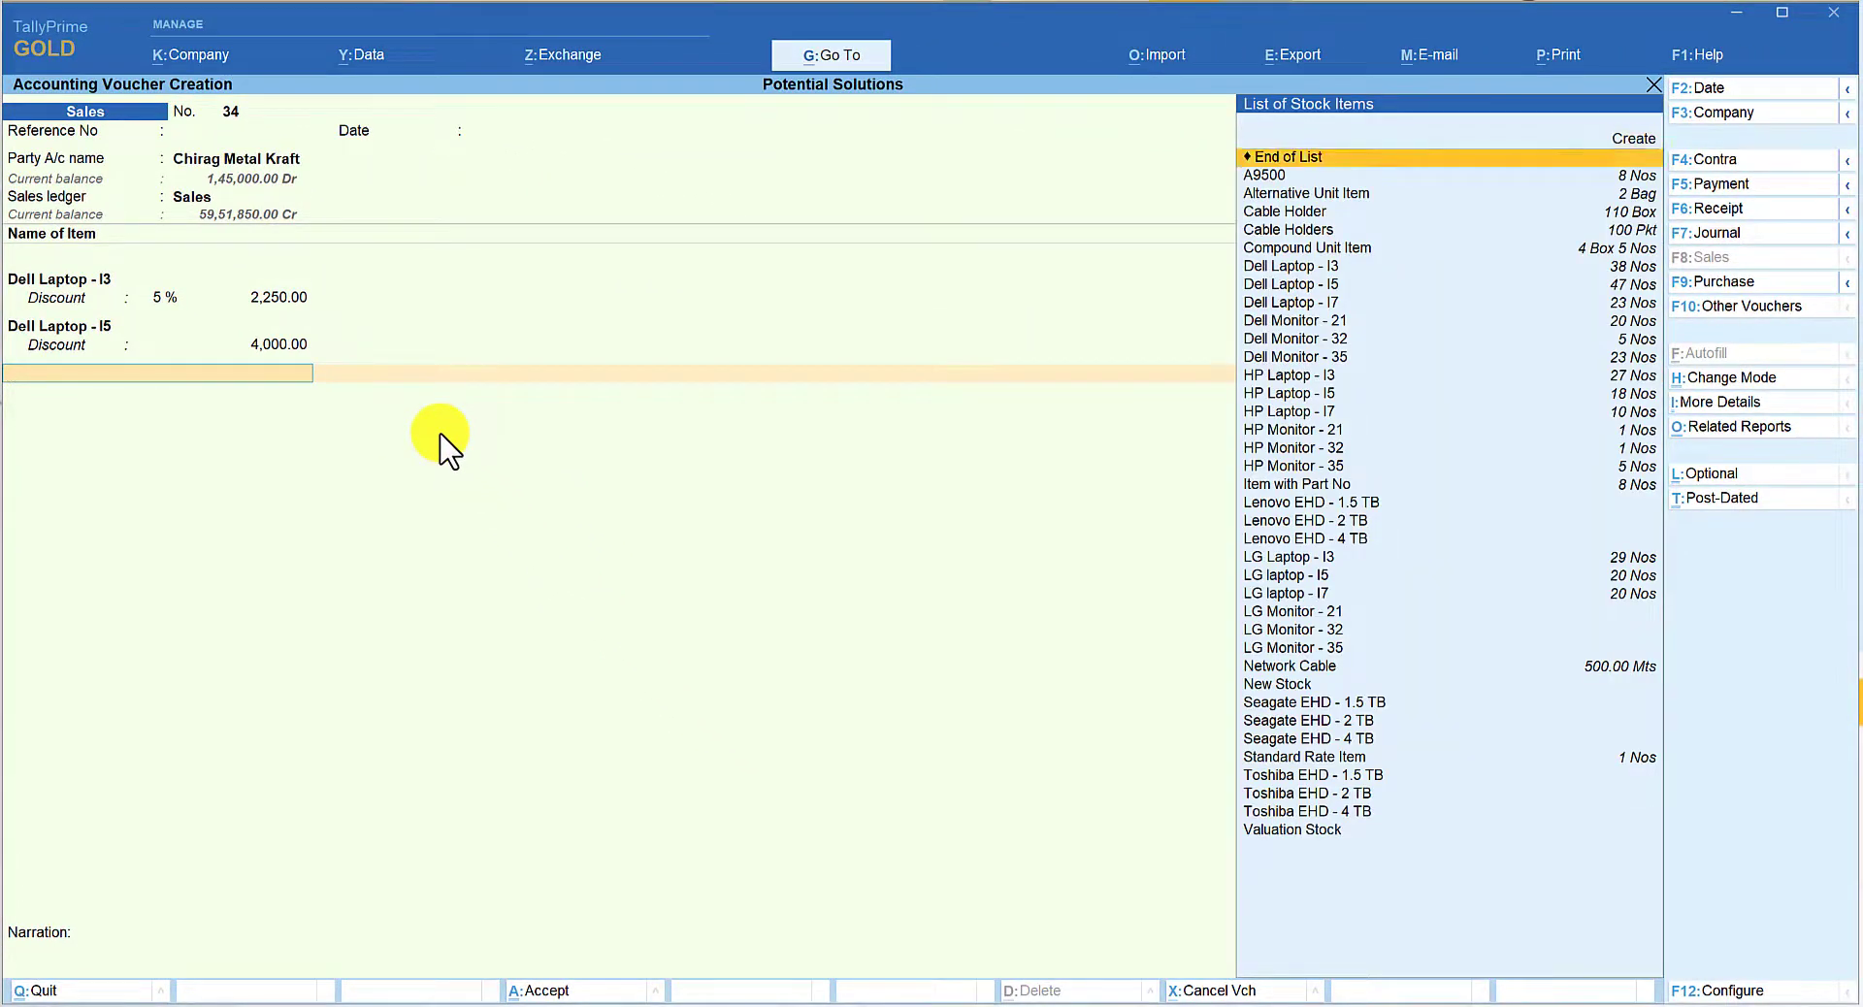
Step: Add the stock item Dell Laptop - I7 with the description 16GB 256 SSD, quantity 1 Nos and rate 75,000.00
{"action": "key", "text": "Down"}
{"action": "key", "text": "Down"}
{"action": "key", "text": "Down"}
{"action": "key", "text": "Down"}
{"action": "key", "text": "Down"}
{"action": "key", "text": "Down"}
{"action": "key", "text": "Down"}
{"action": "key", "text": "Down"}
{"action": "key", "text": "Return"}
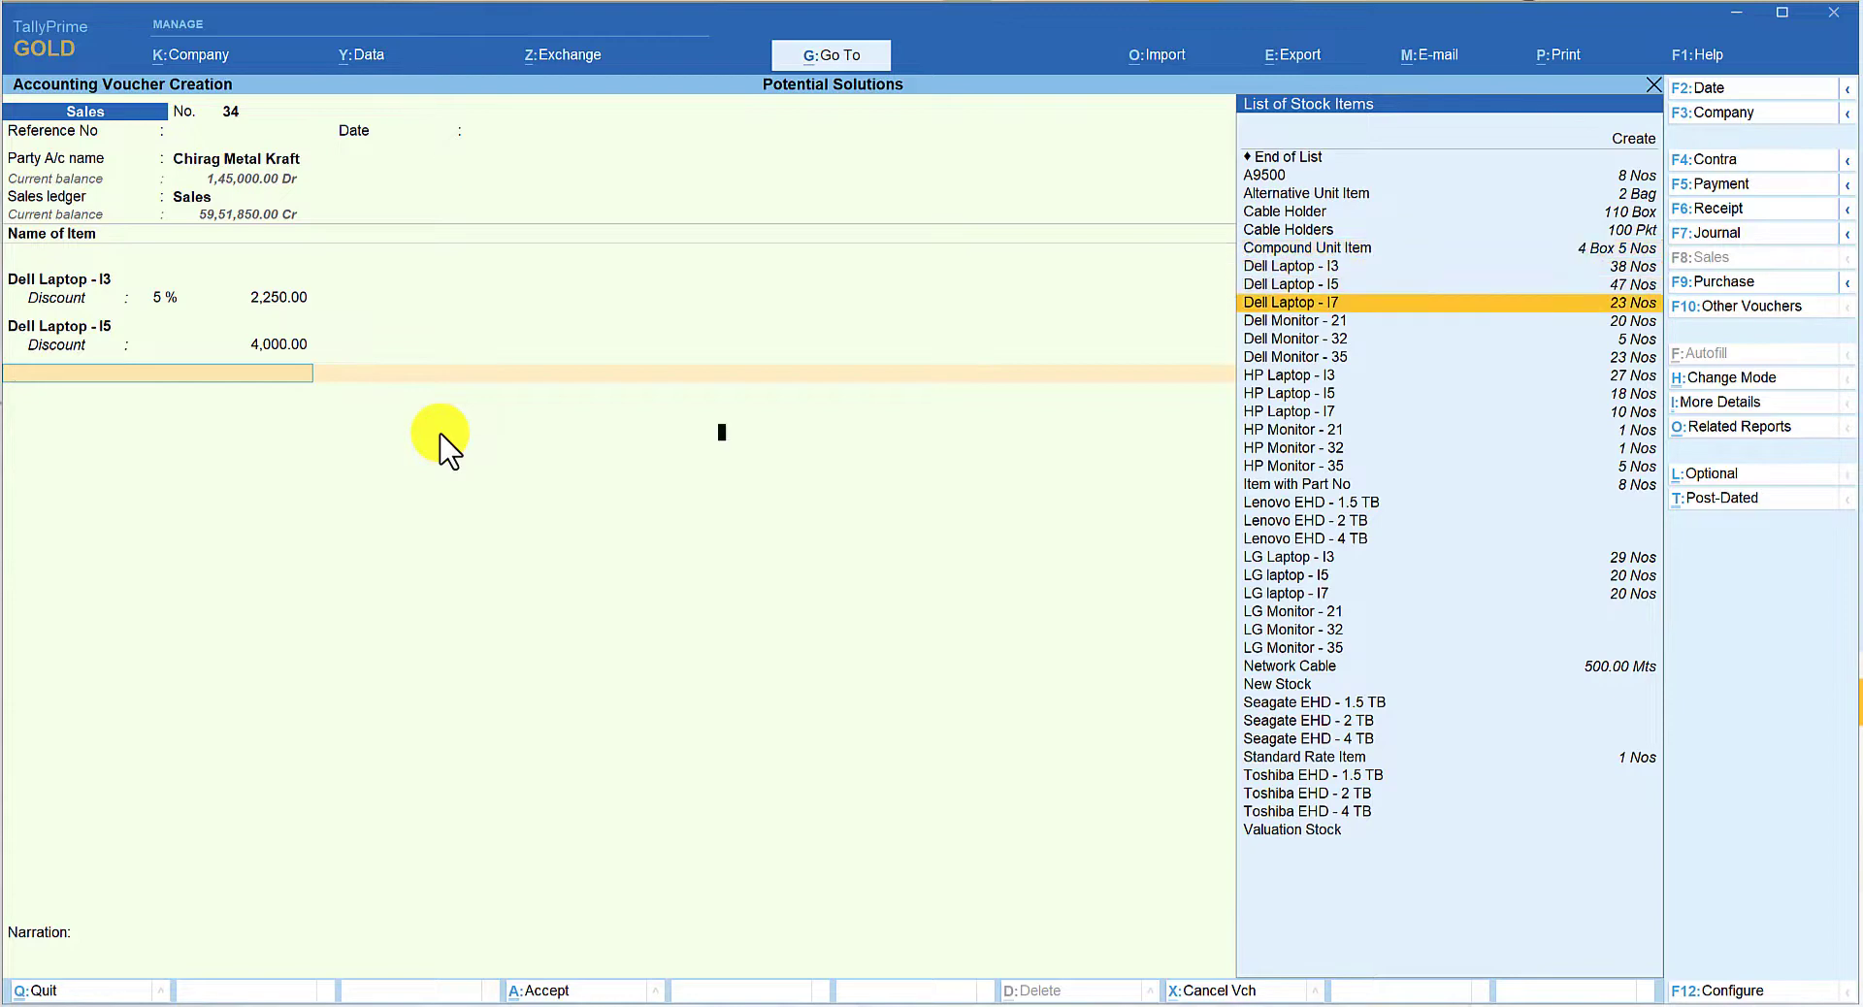
{"action": "key", "text": "Return"}
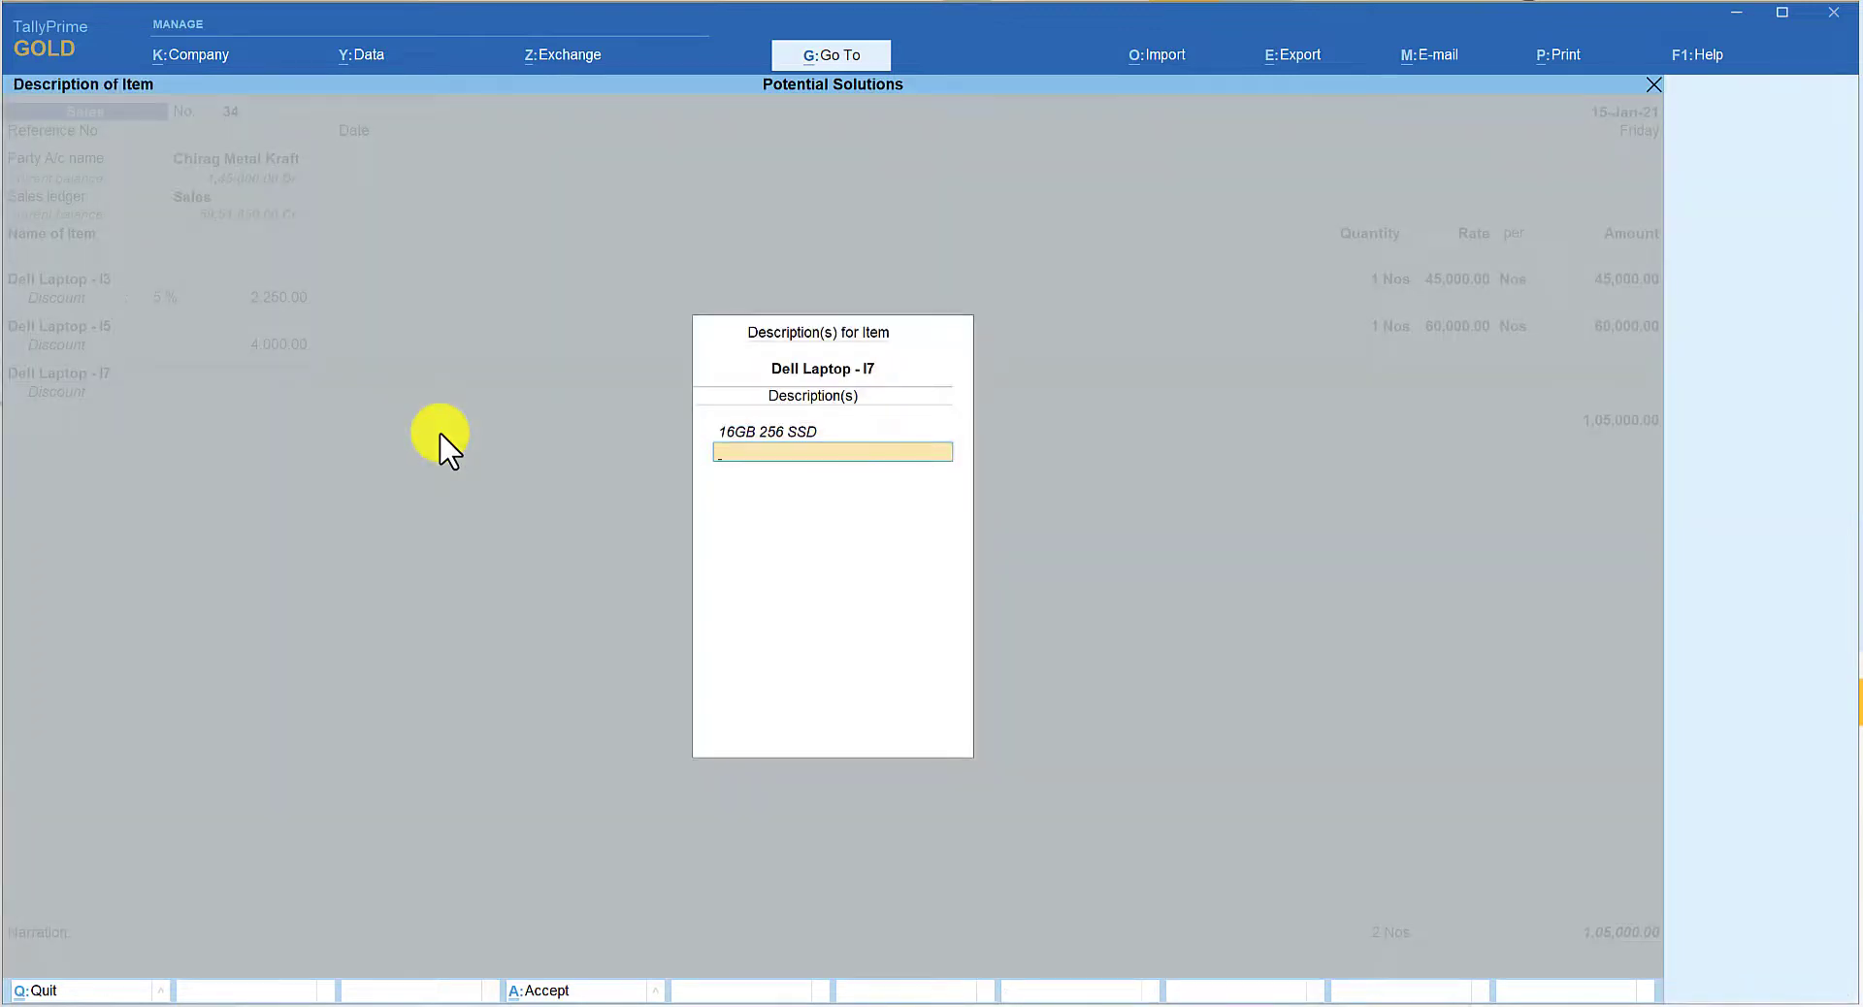
{"action": "key", "text": "Return"}
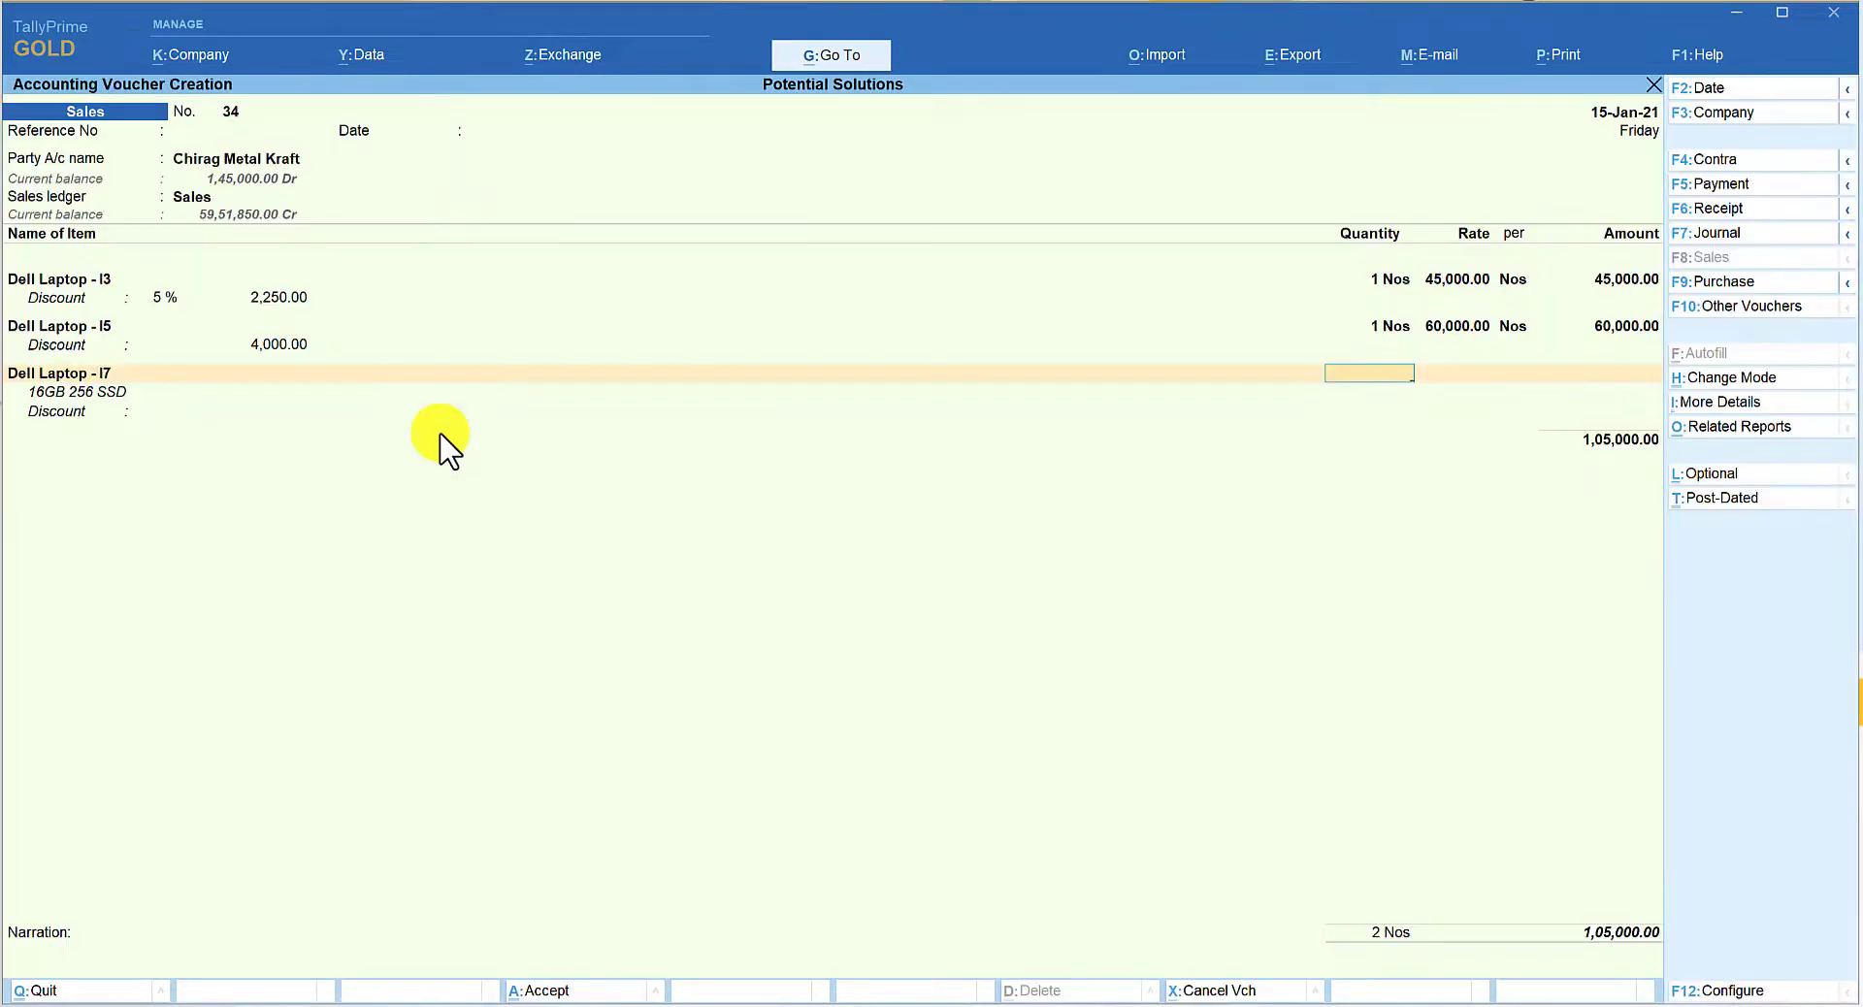
{"action": "key", "text": "Return"}
{"action": "key", "text": "Return"}
{"action": "key", "text": "Return"}
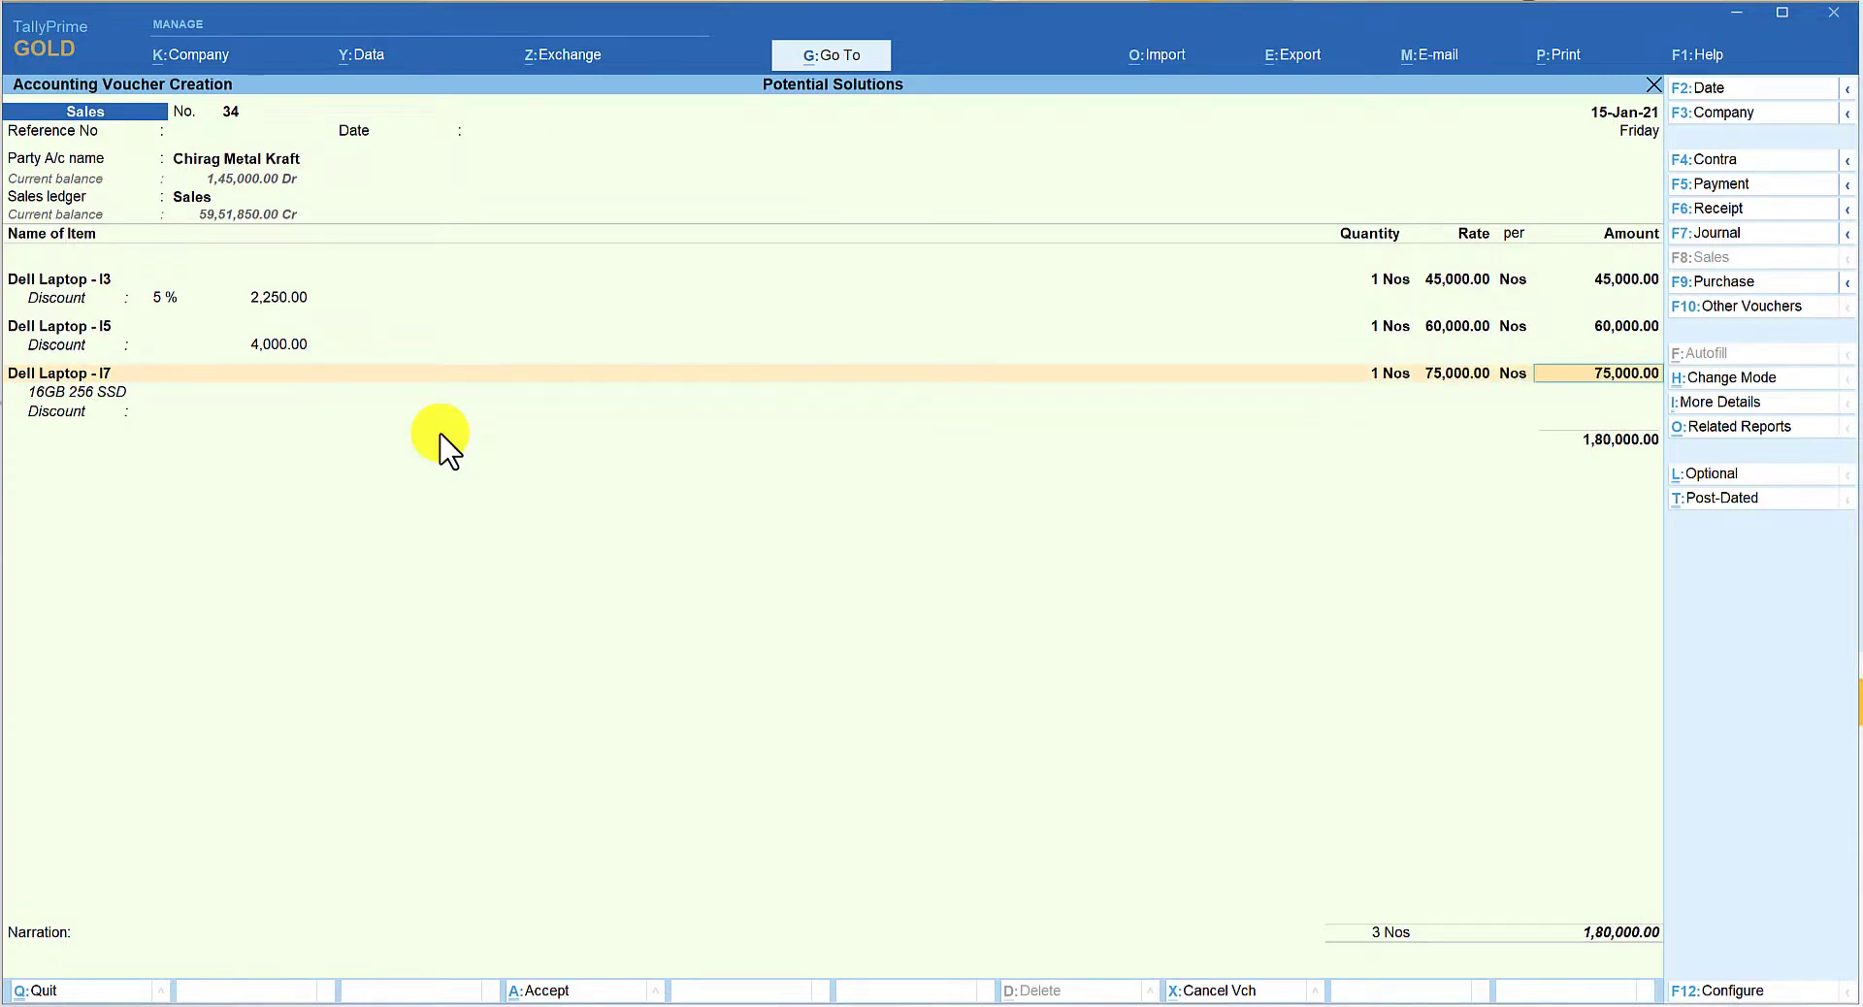
{"action": "key", "text": "Return"}
{"action": "key", "text": "Return"}
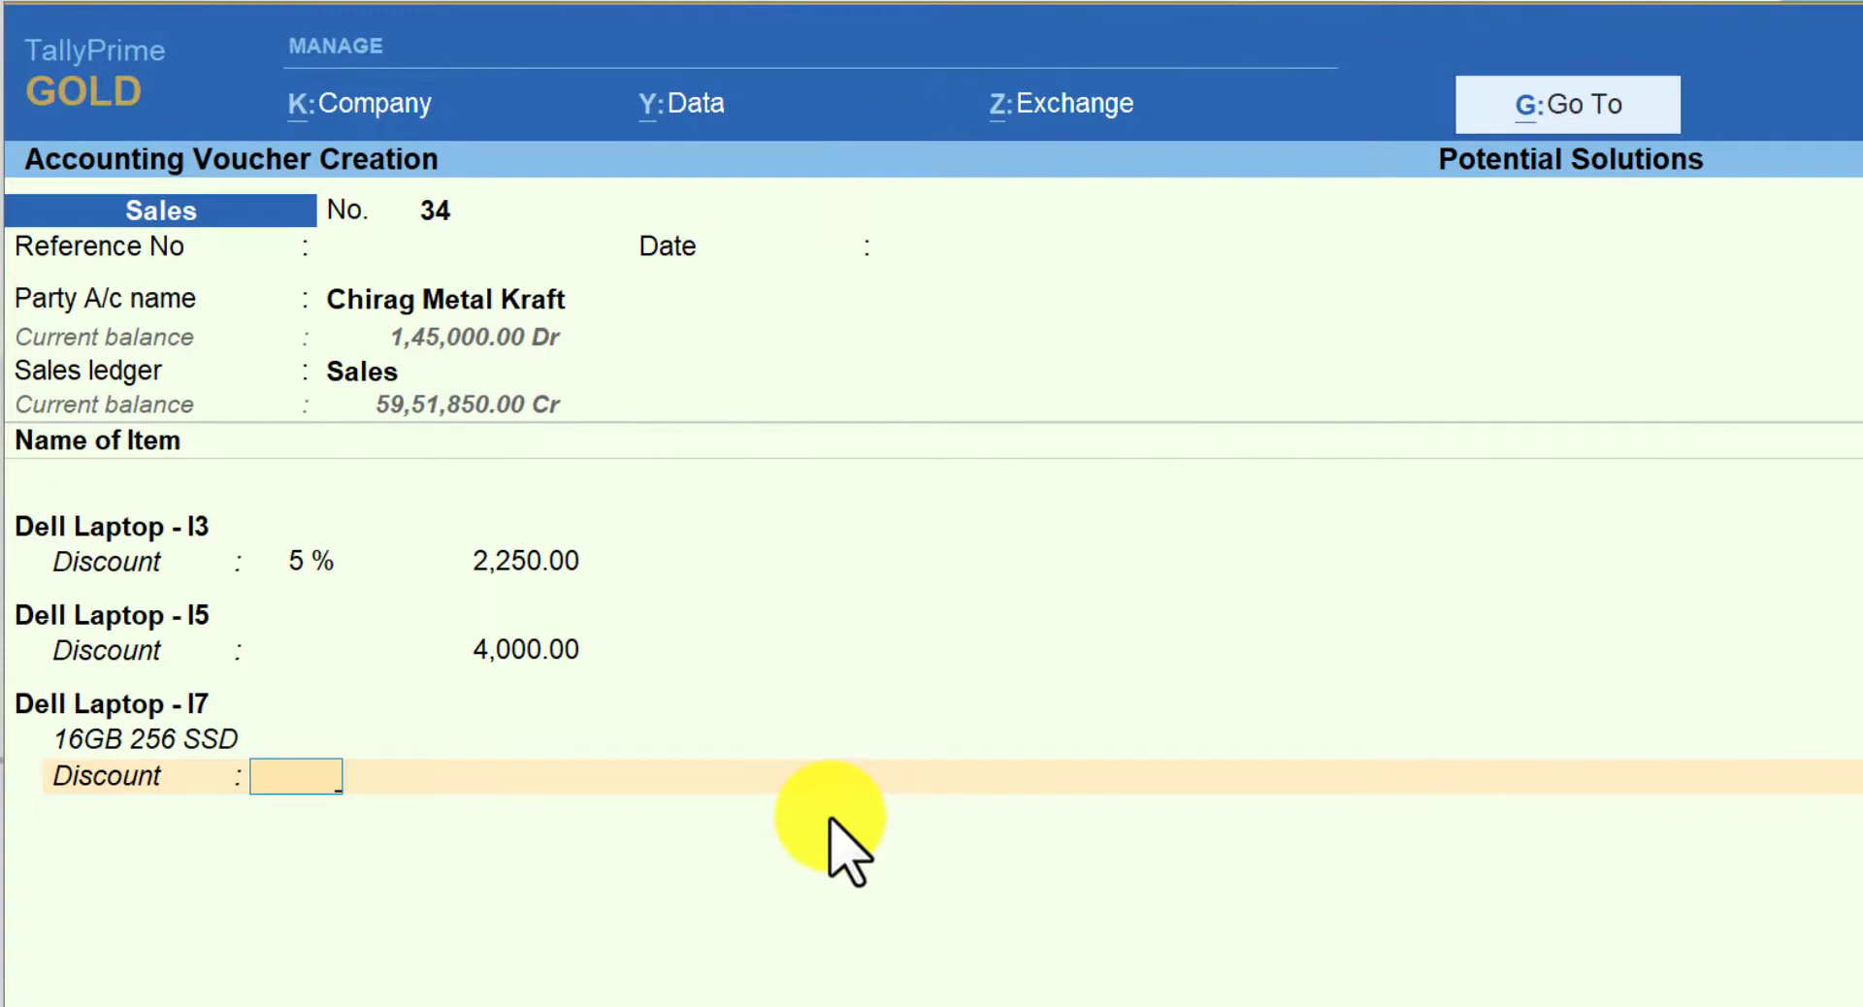
Step: Give the Dell Laptop - I7 line a 10% discount and accept its calculated amount
{"action": "type", "text": "10"}
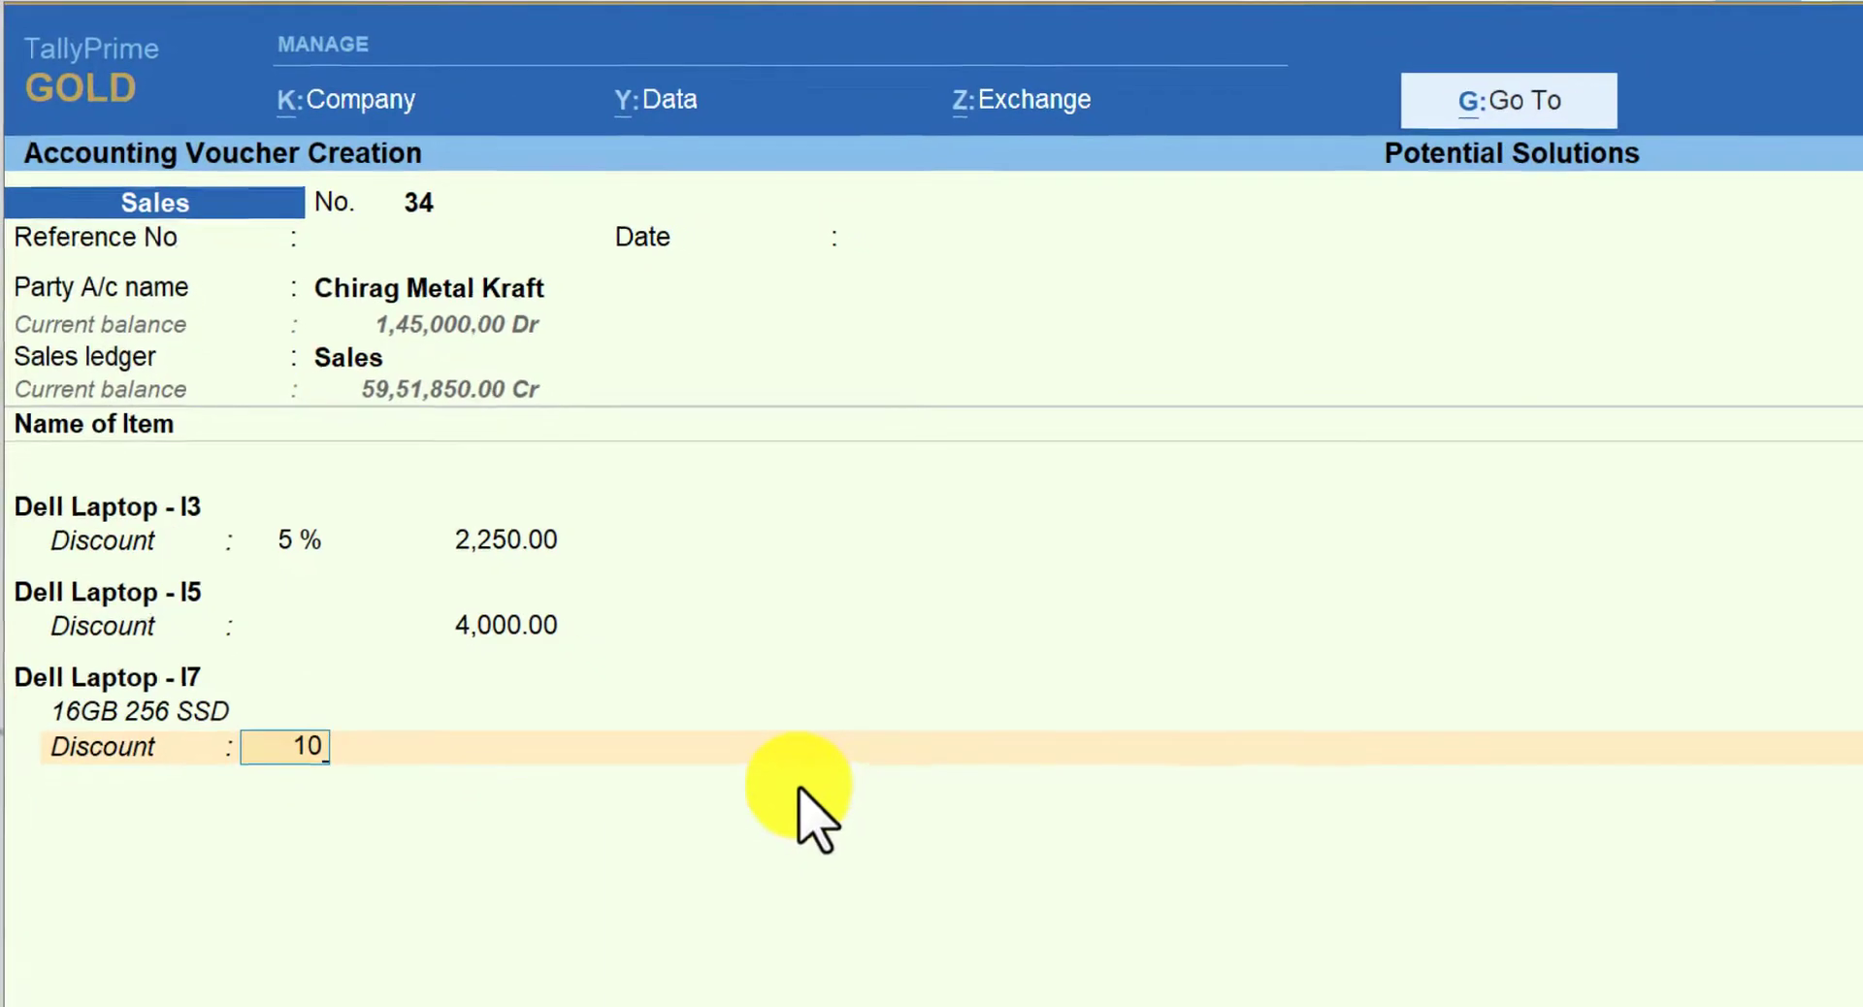
{"action": "key", "text": "Return"}
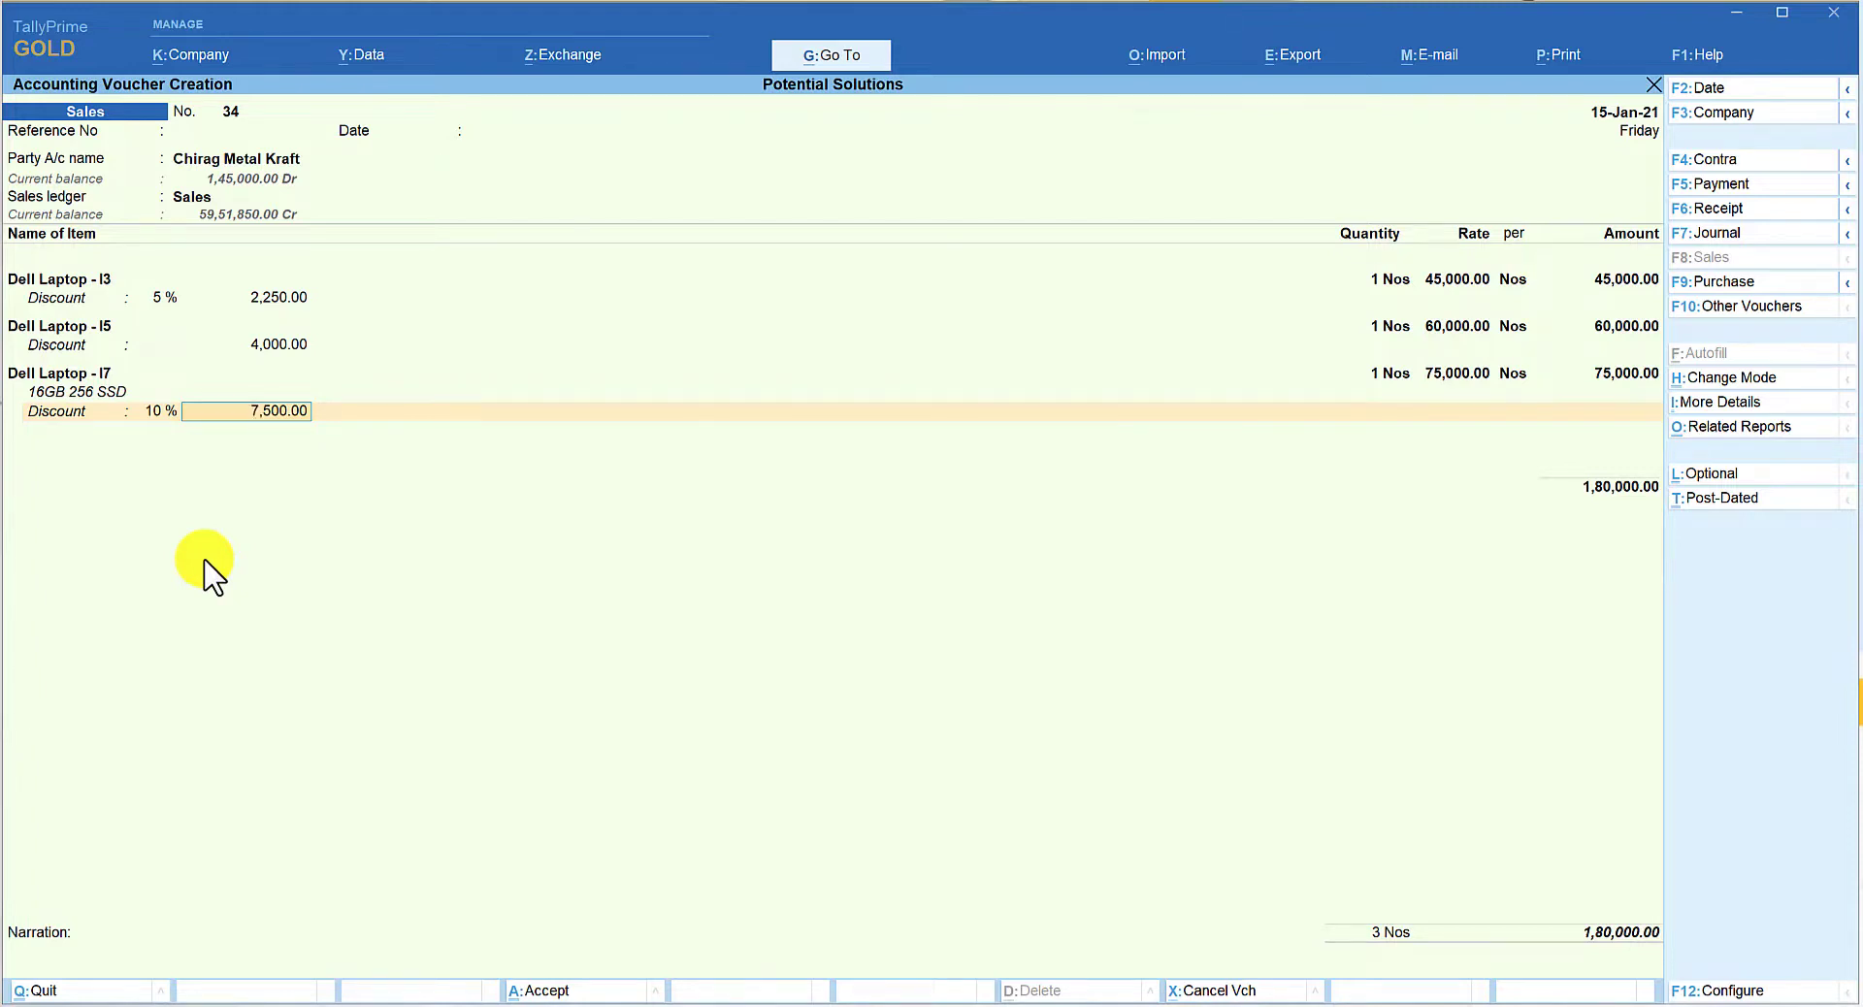
{"action": "key", "text": "Return"}
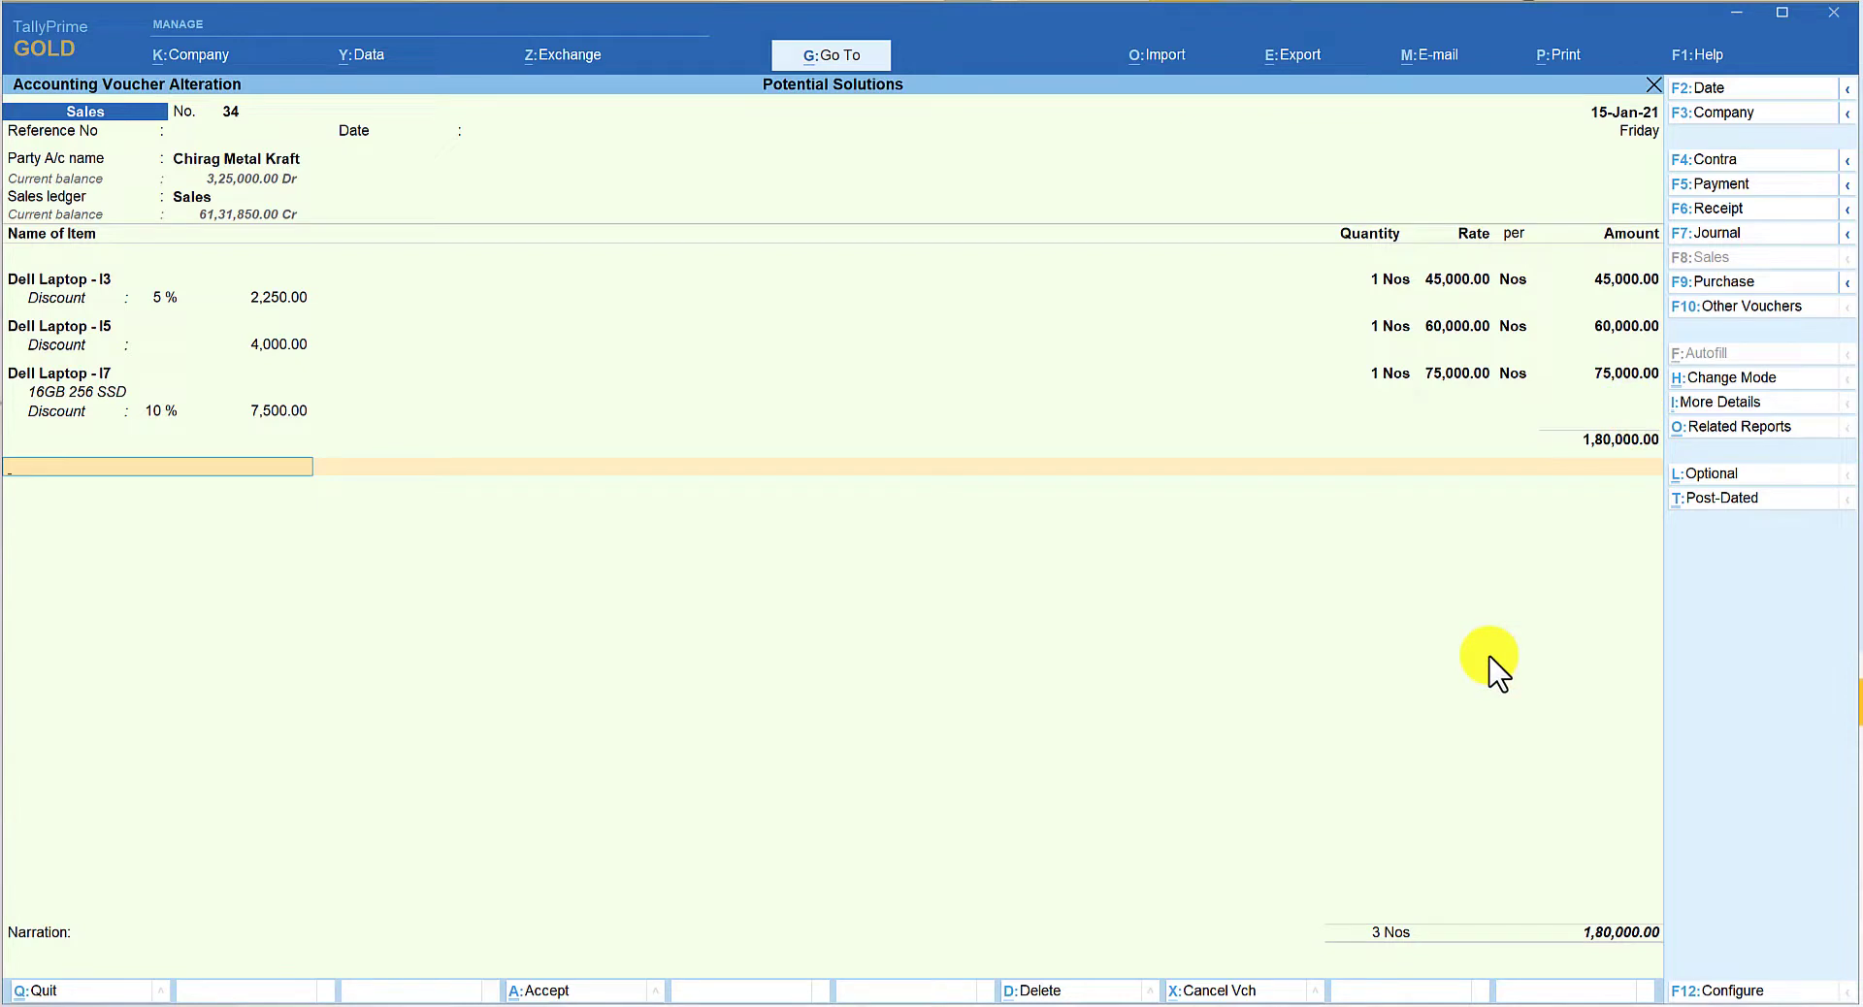
Step: Add the Trade Discount ledger below the items without a description and accept its calculated negative amount
{"action": "type", "text": "Tra"}
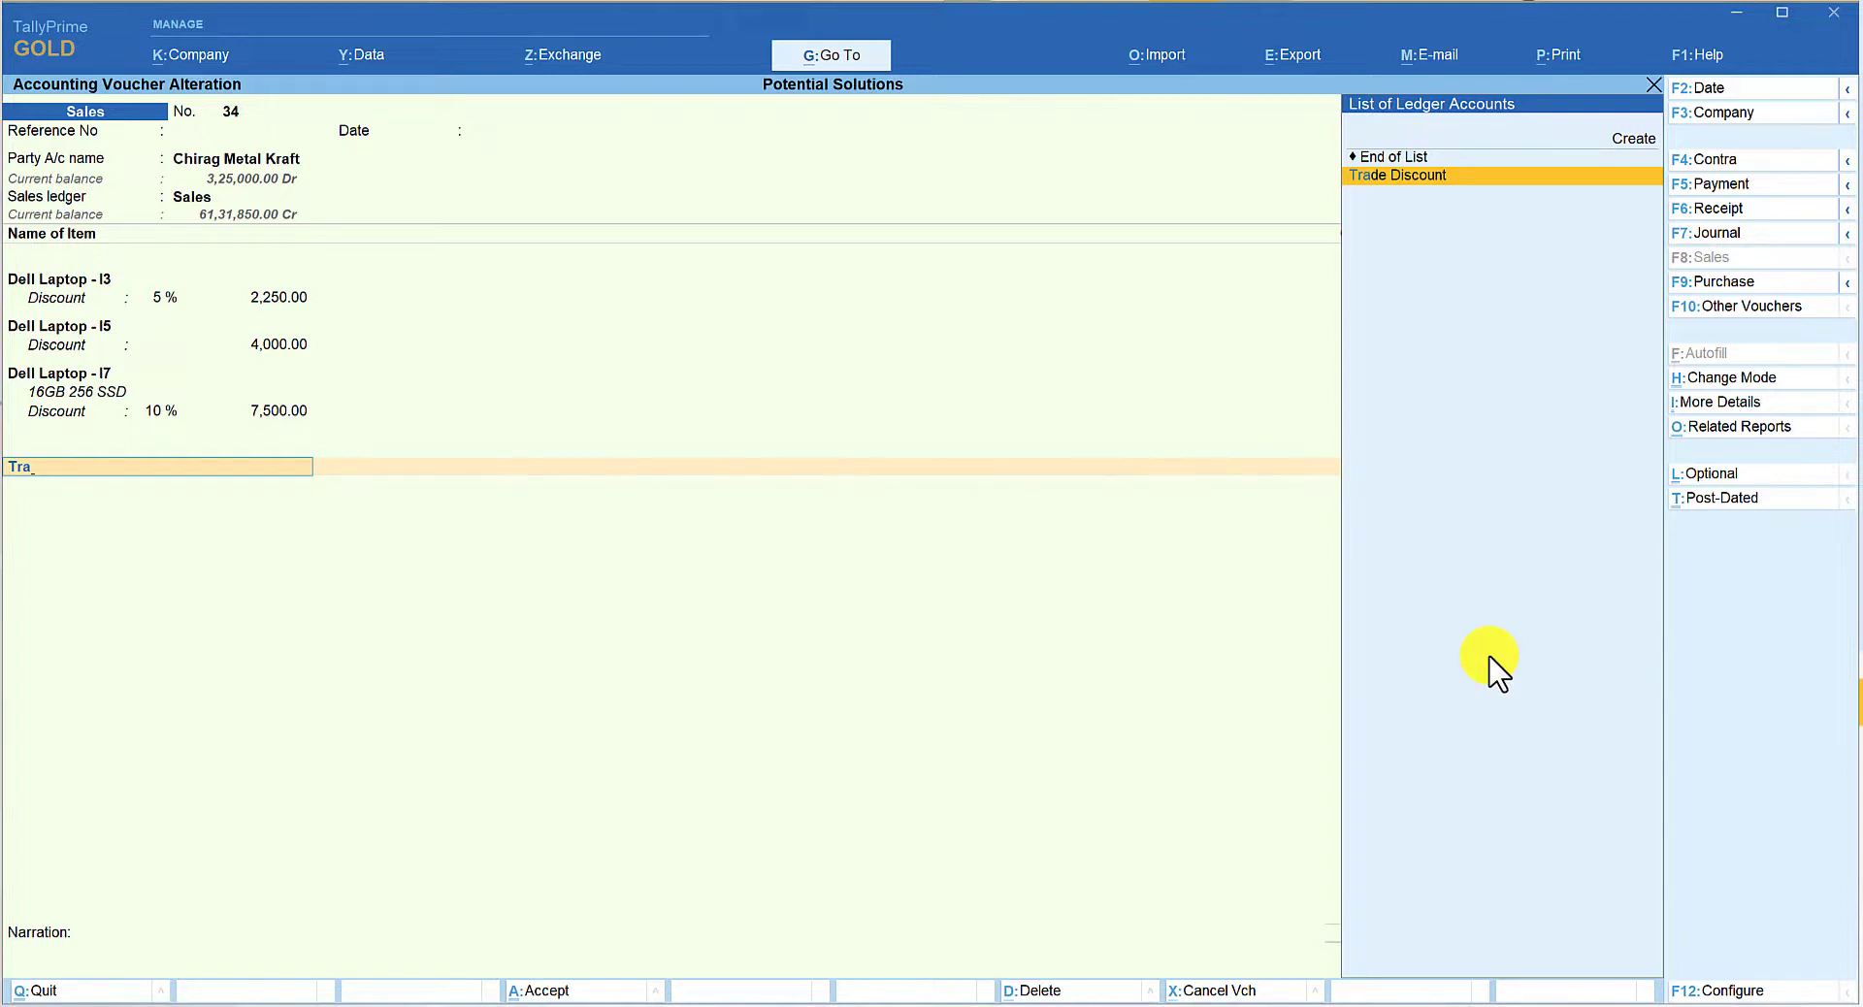
{"action": "key", "text": "Return"}
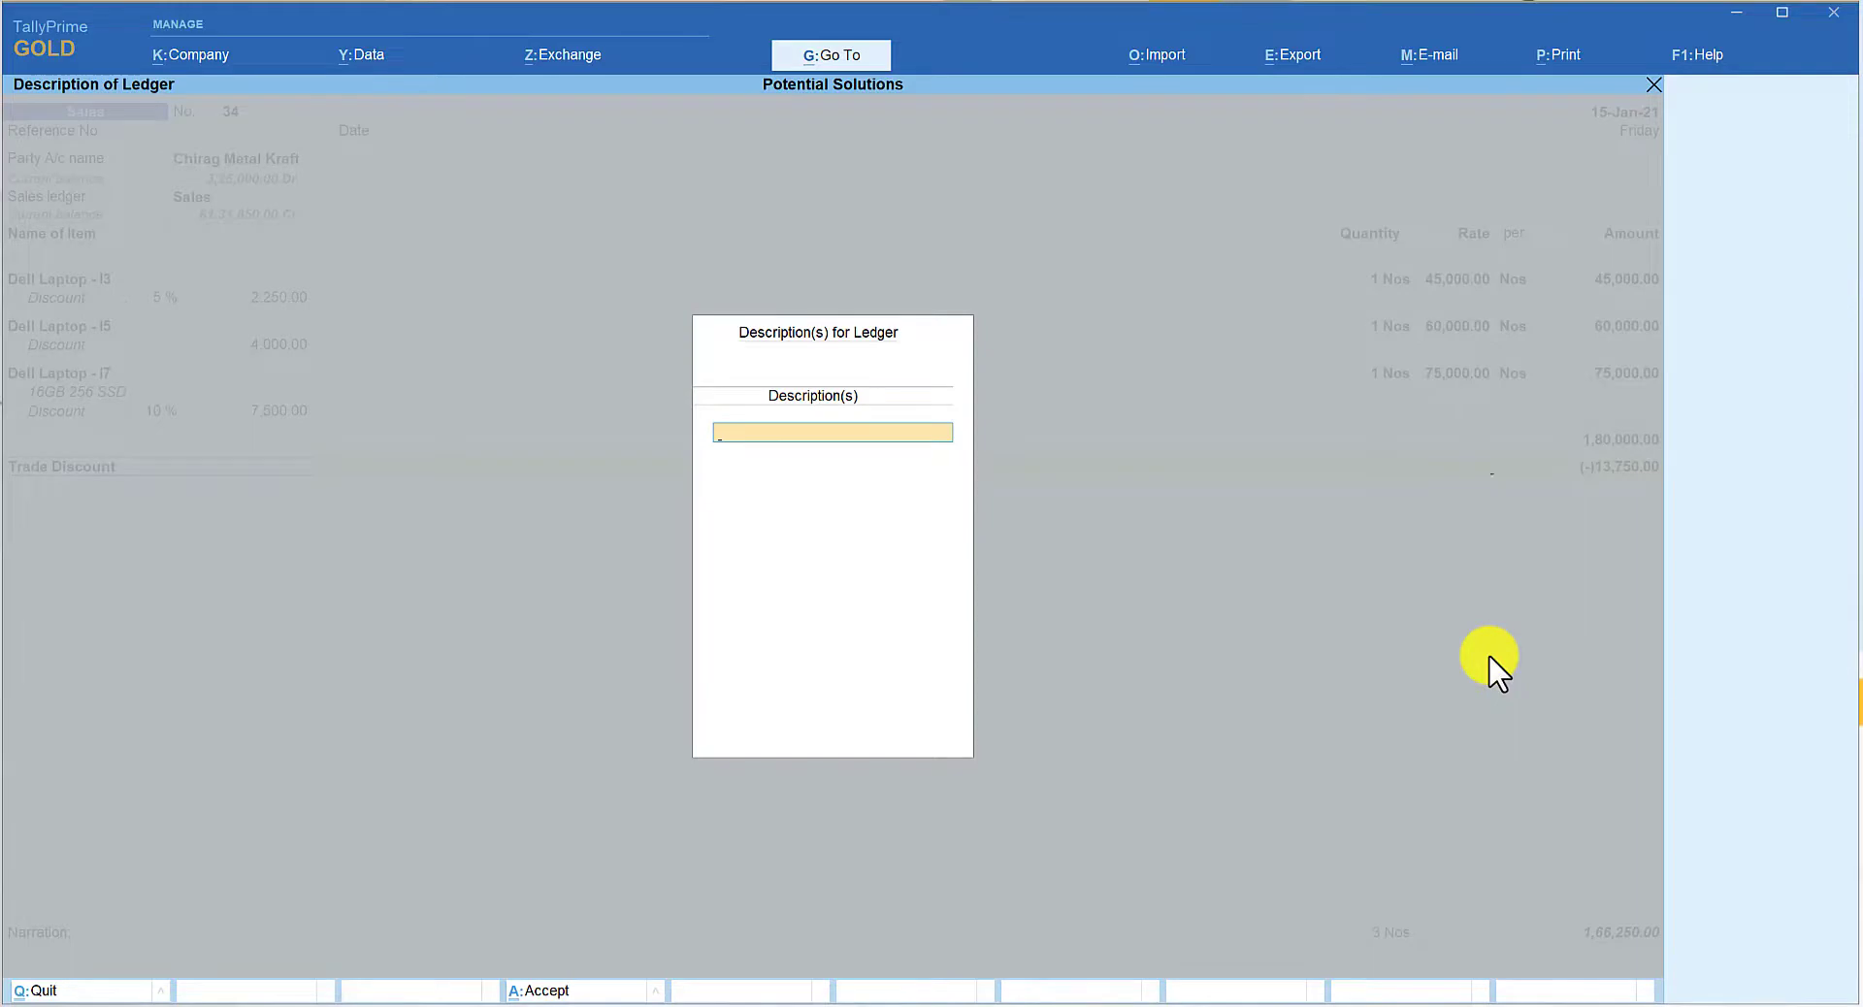
{"action": "key", "text": "Return"}
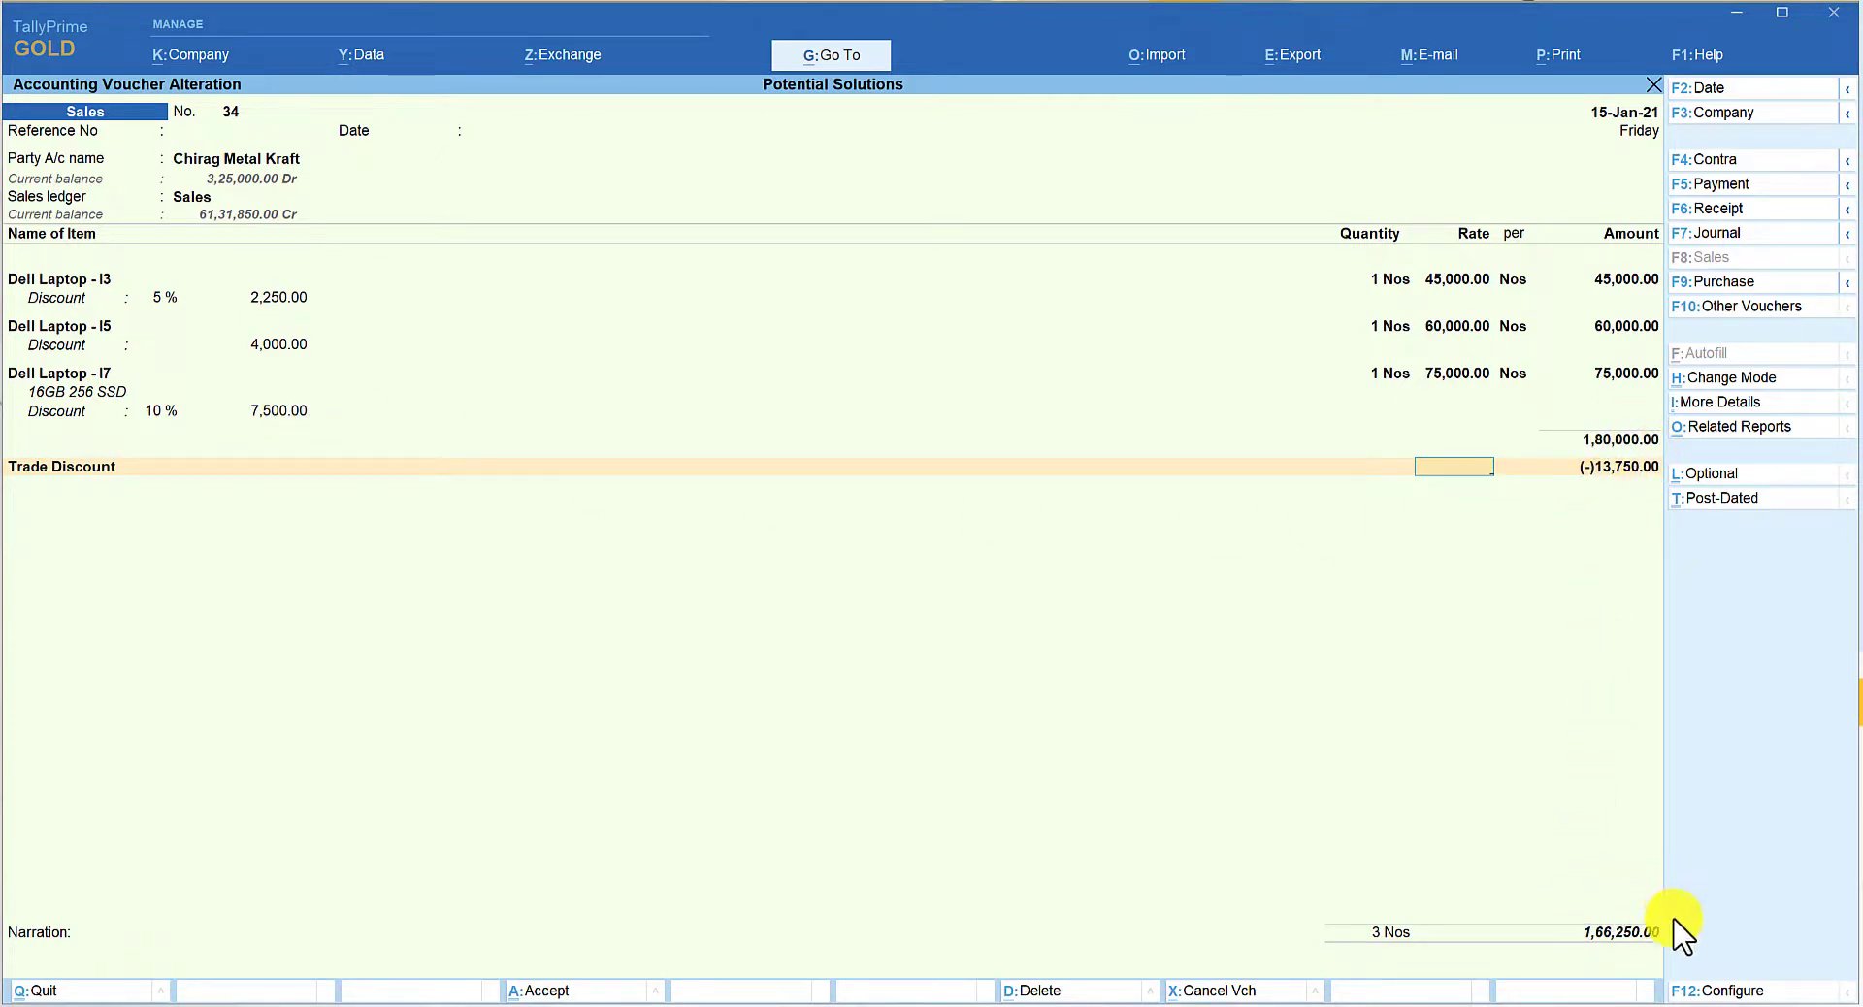
{"action": "key", "text": "Return"}
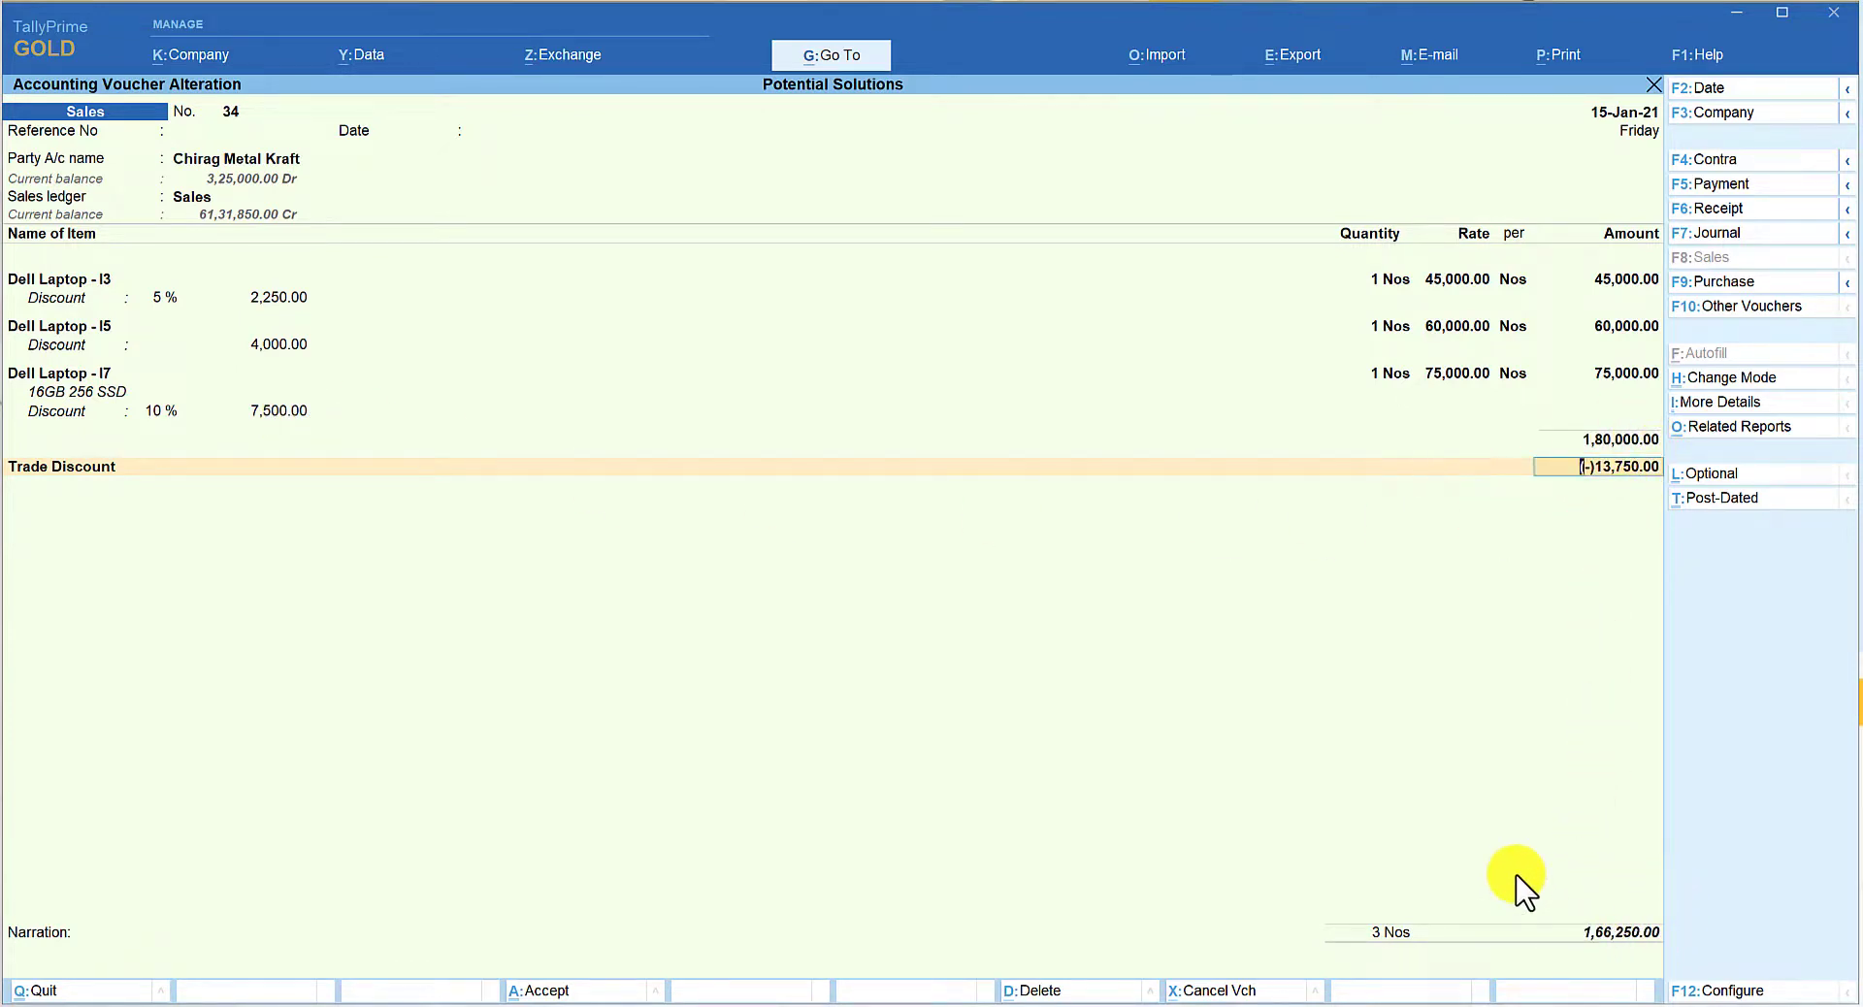
{"action": "key", "text": "Return"}
{"action": "key", "text": "Return"}
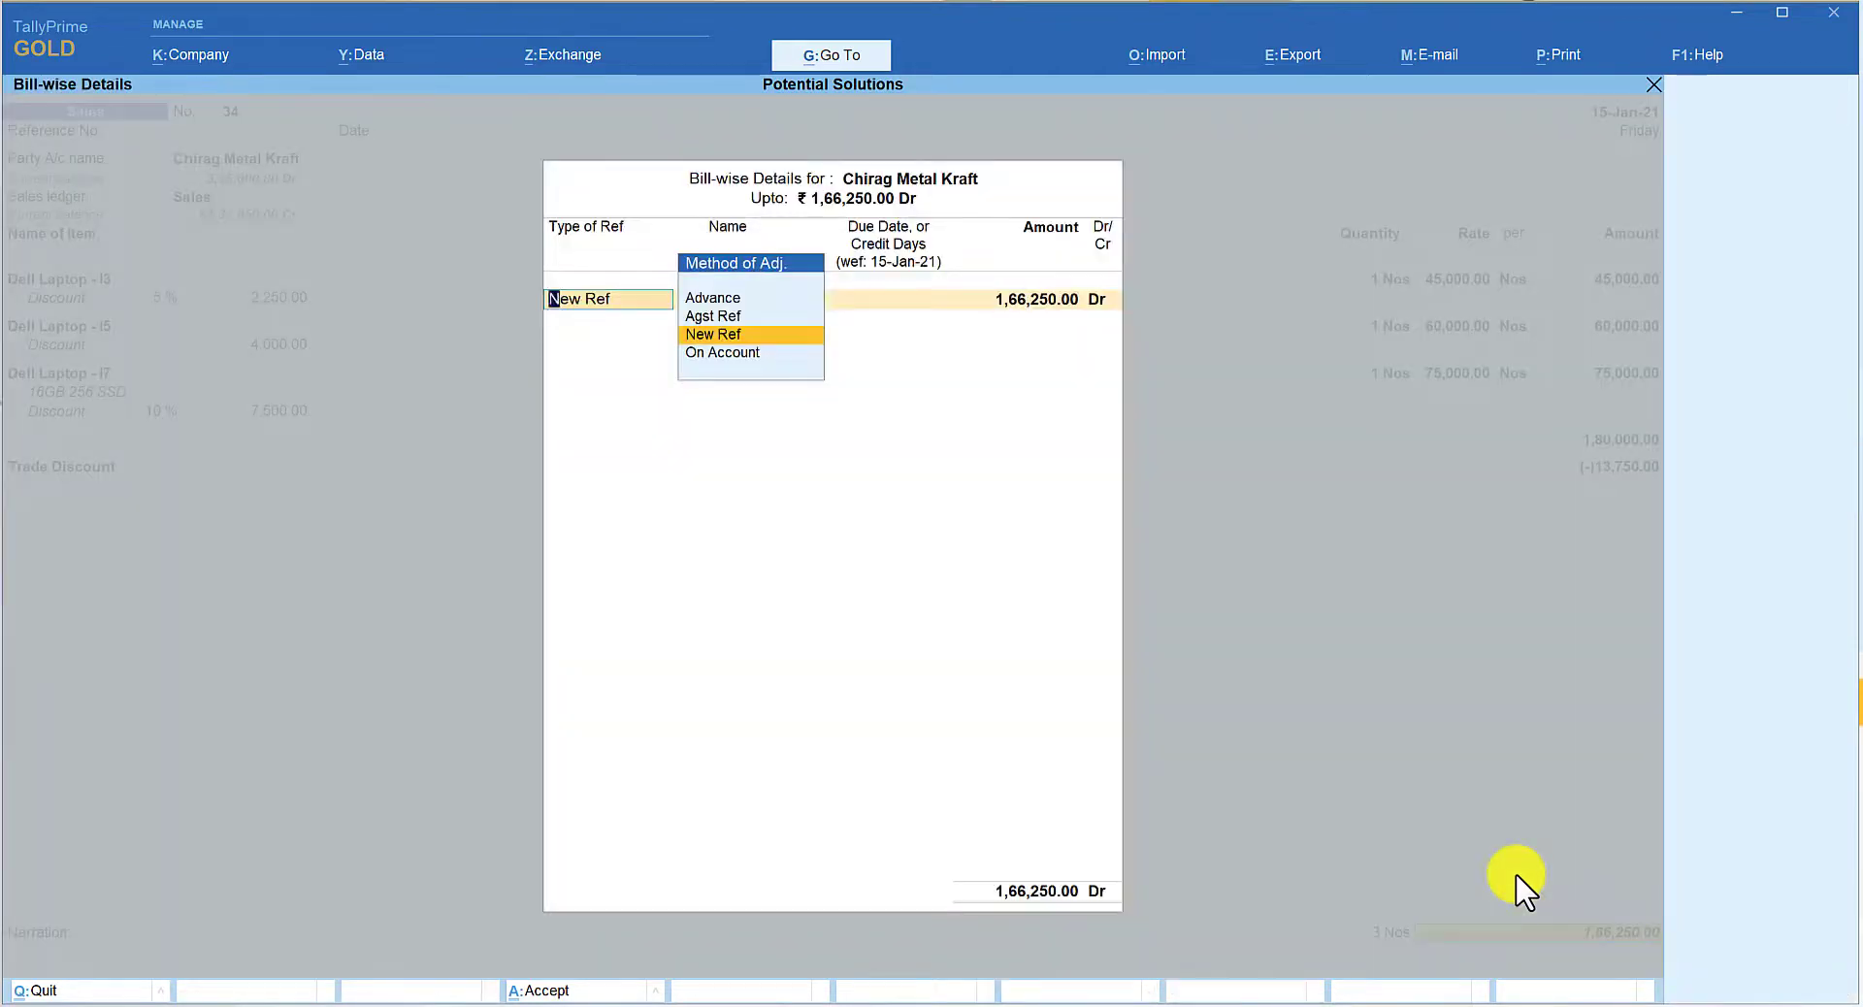
Step: Allocate the bill amount to New Ref 34 as a debit and save the sales voucher
{"action": "key", "text": "Return"}
{"action": "key", "text": "Return"}
{"action": "key", "text": "Return"}
{"action": "key", "text": "Return"}
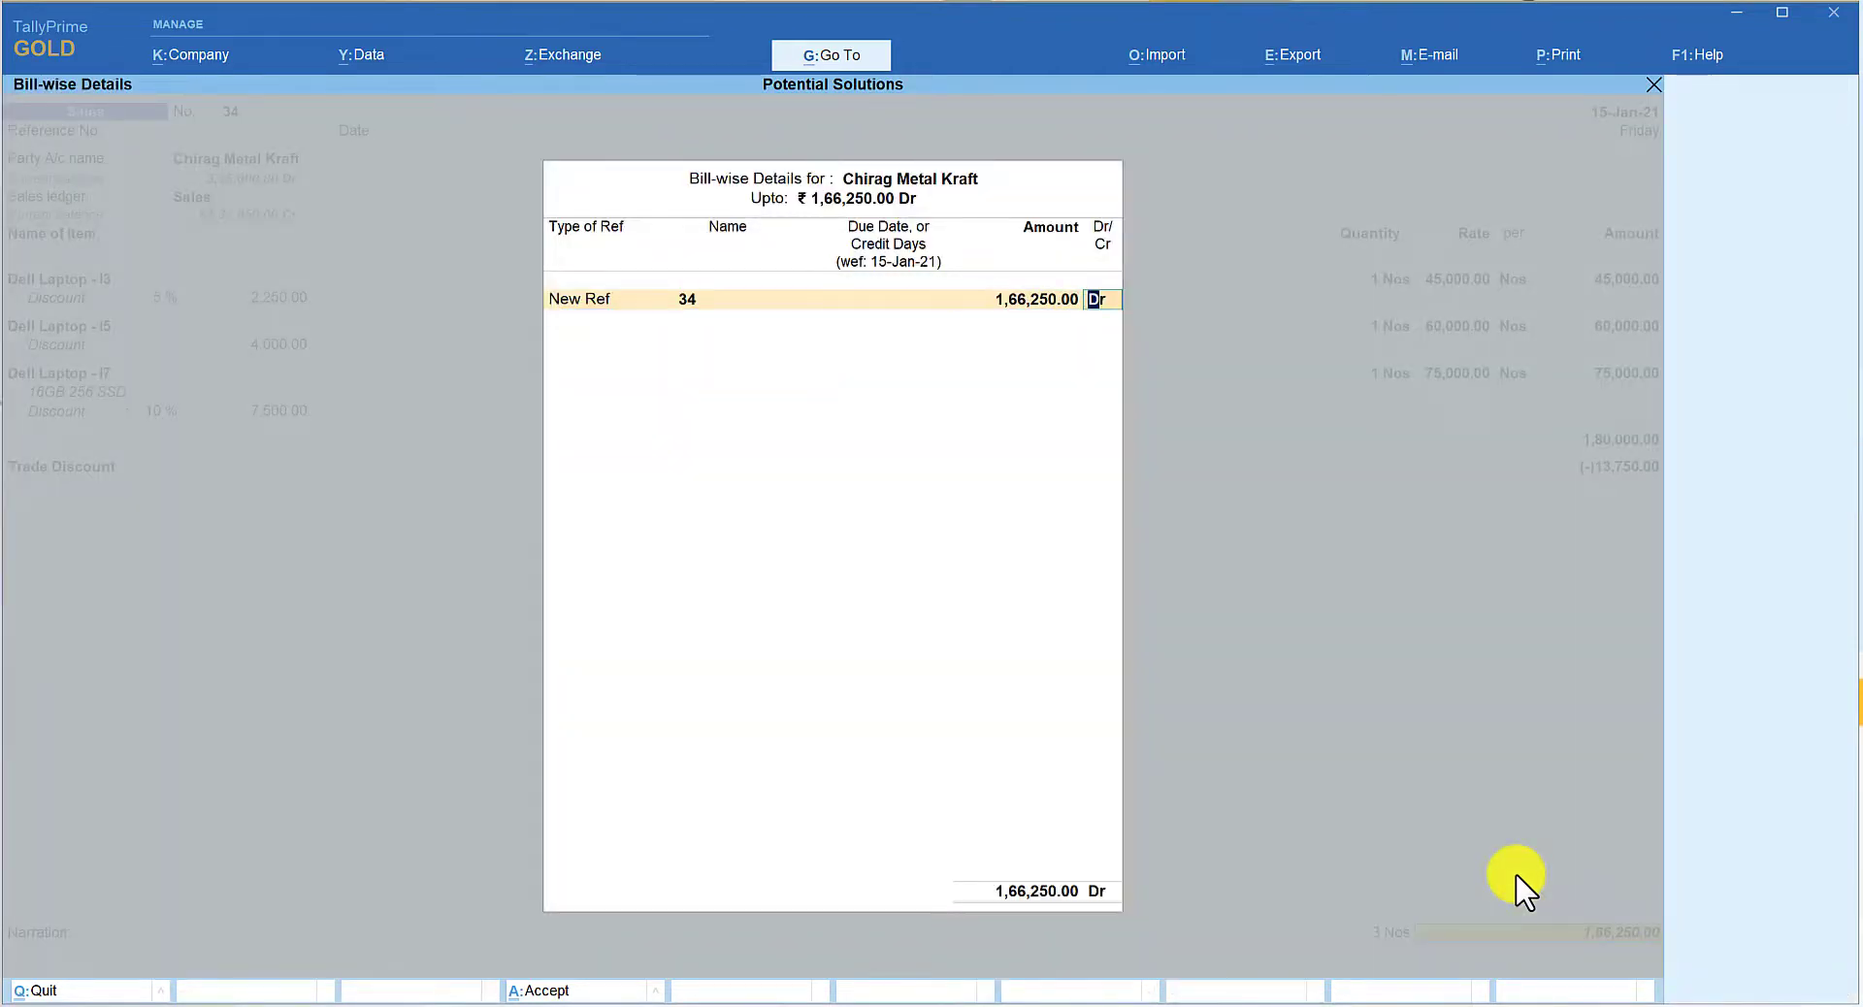
{"action": "key", "text": "Return"}
{"action": "key", "text": "Return"}
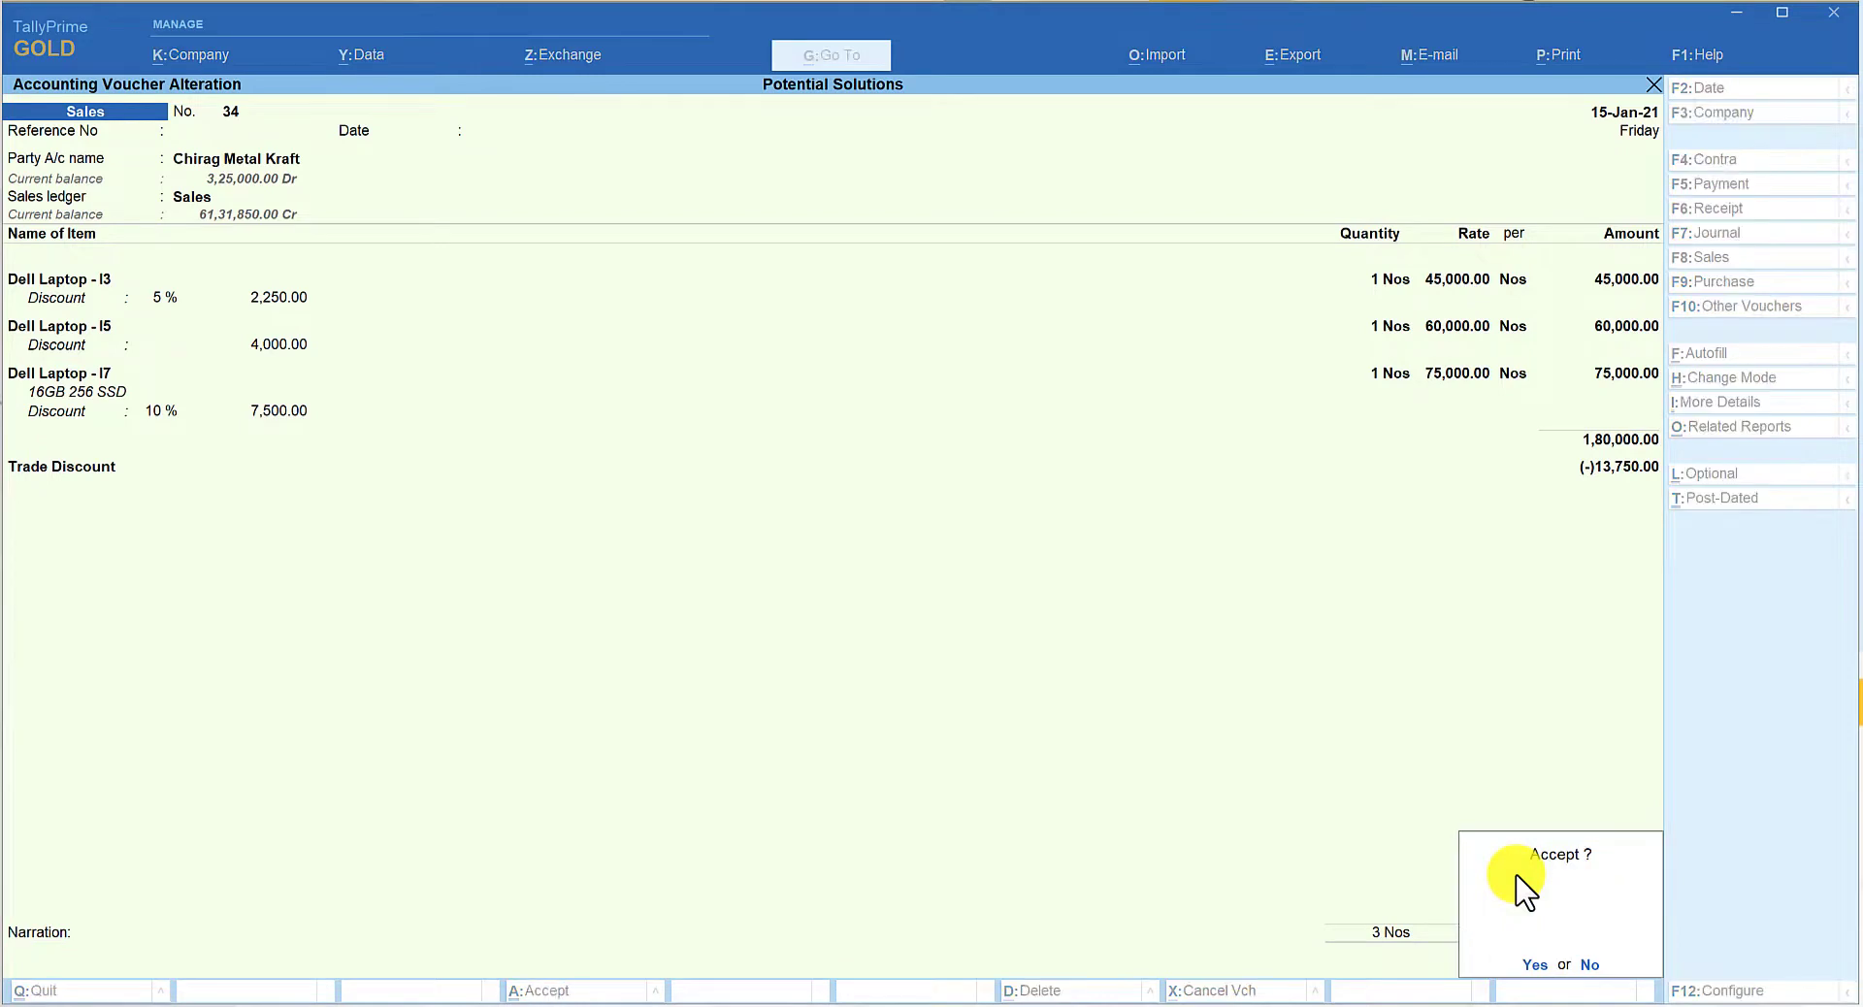
{"action": "key", "text": "Return"}
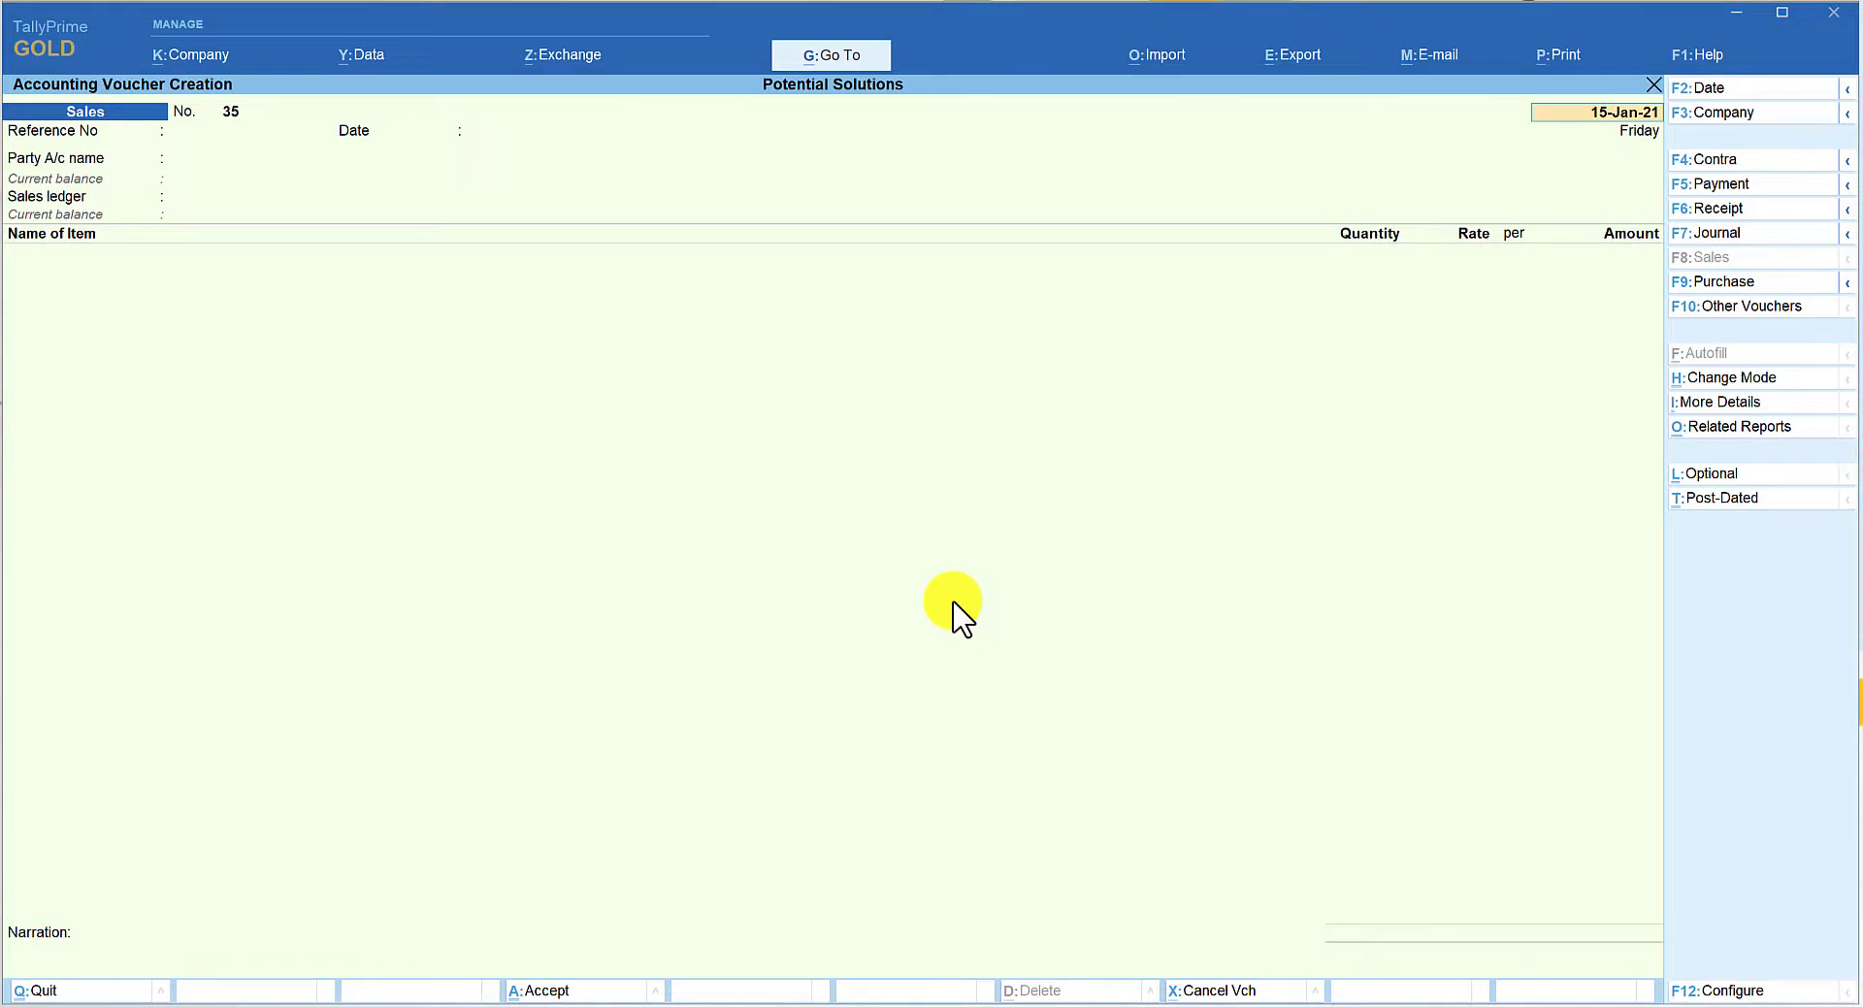
Step: Set Provide Cash/Trade Discount to No in the sales voucher configuration and save it
{"action": "key", "text": "F12"}
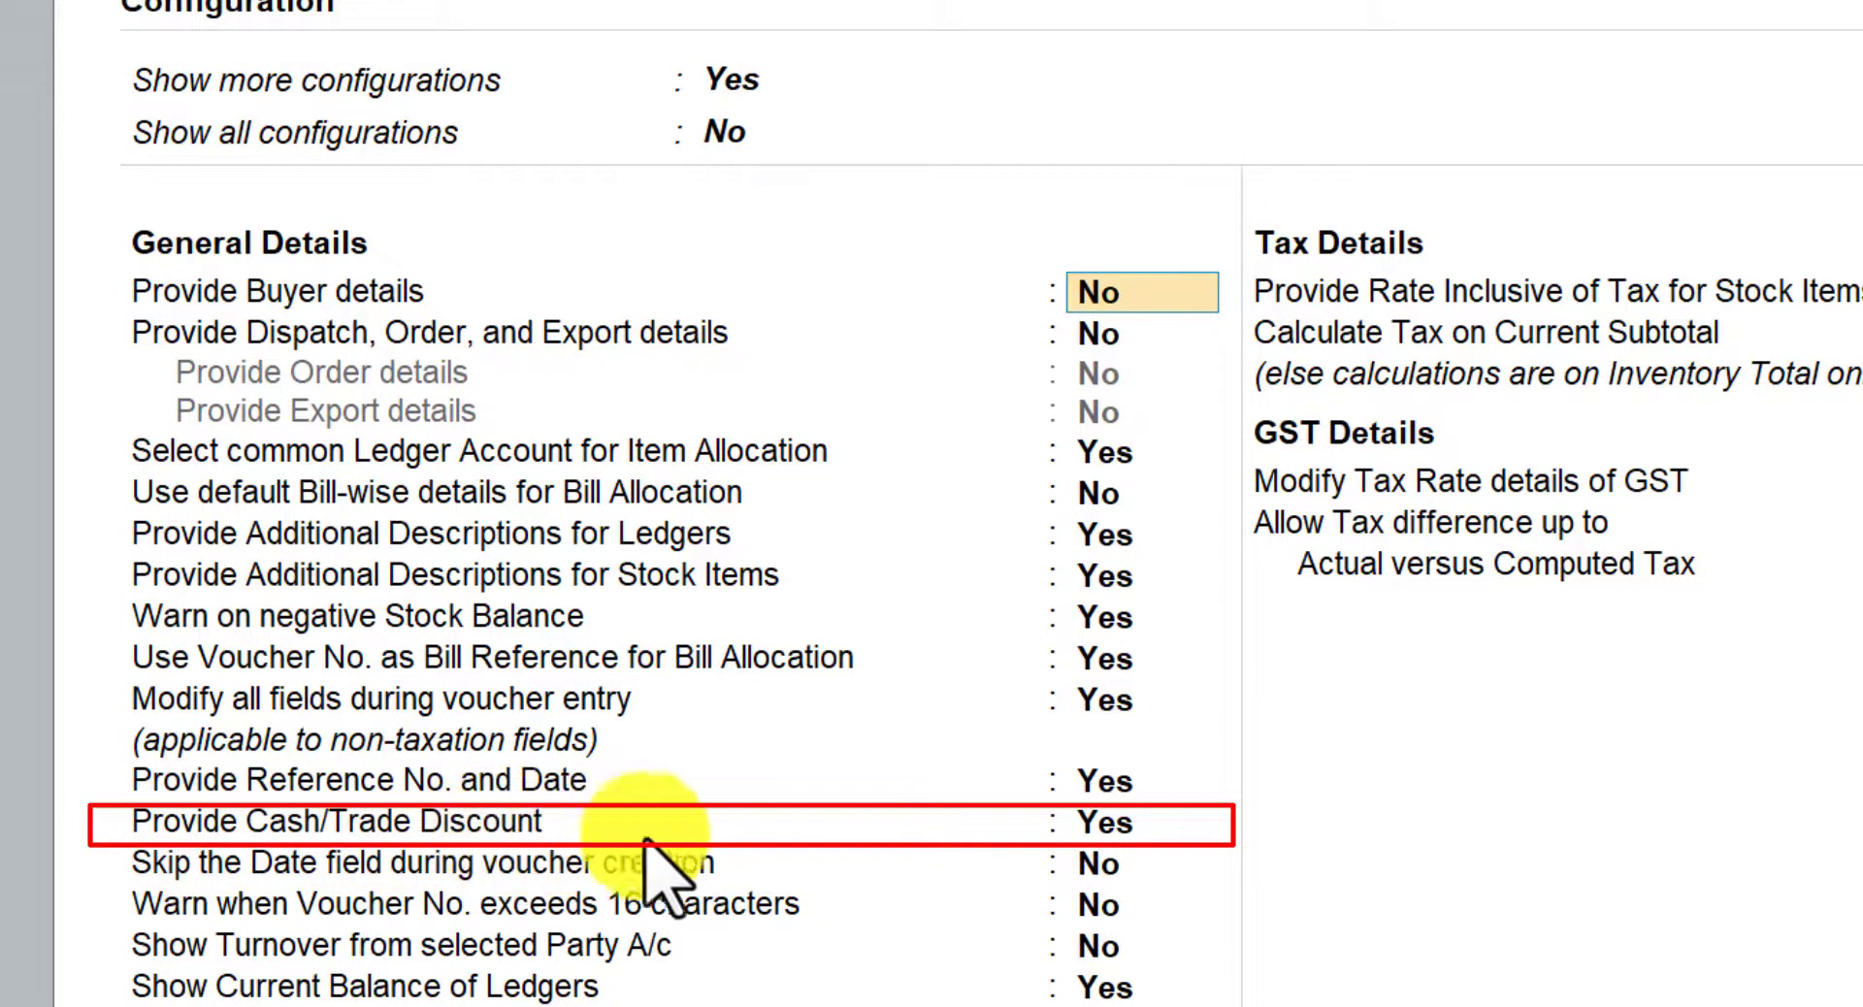
{"action": "left_click", "coordinate": [1111, 830]}
{"action": "type", "text": "n"}
{"action": "key", "text": "Return"}
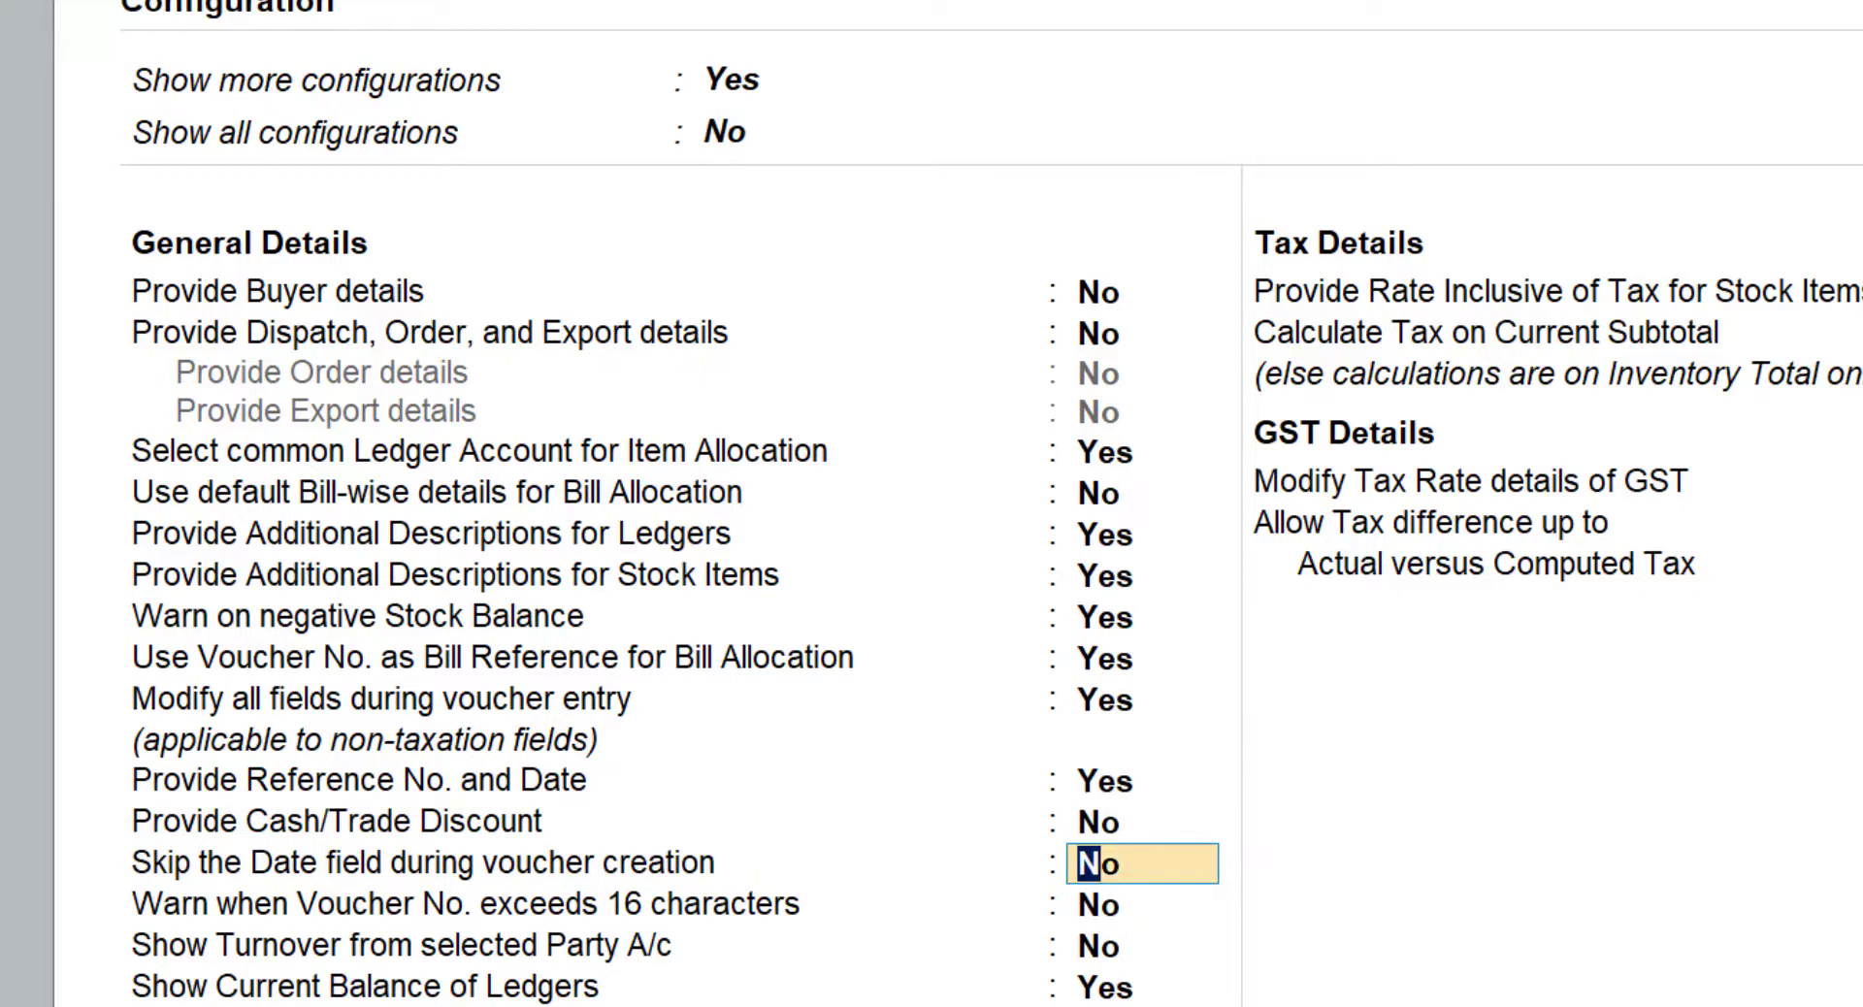
{"action": "key", "text": "ctrl+a"}
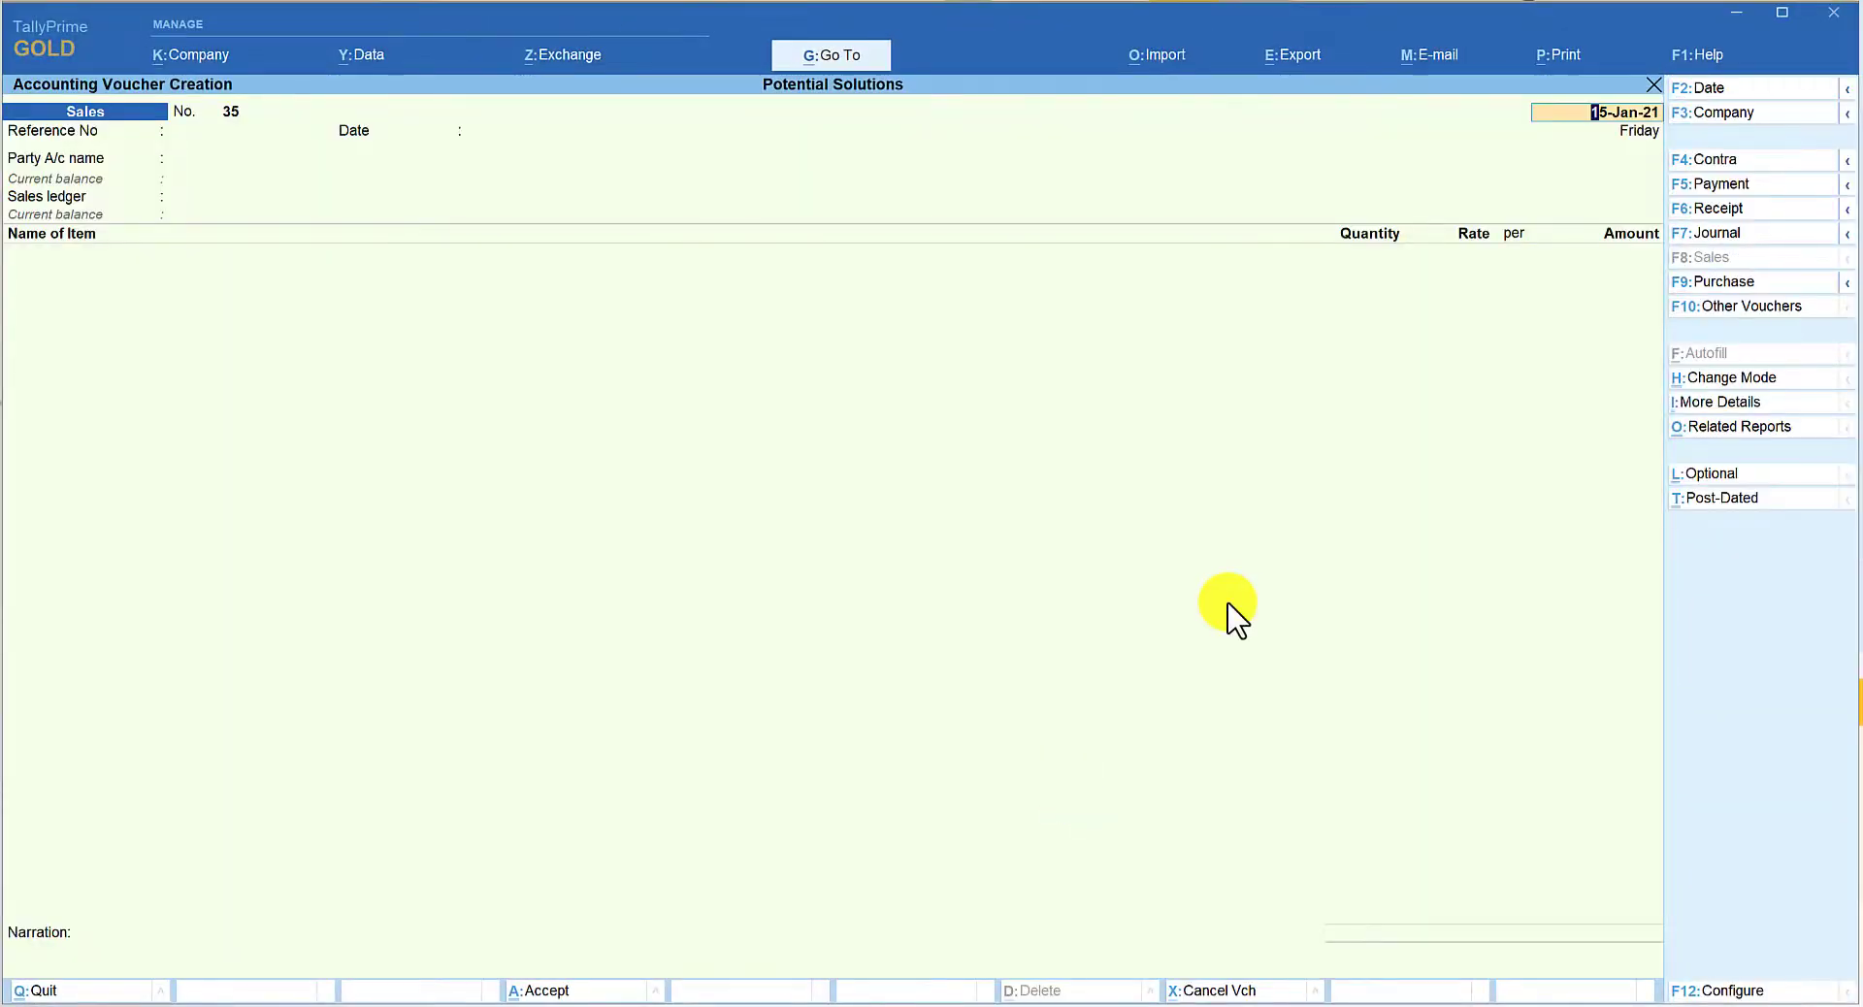
Step: Fill in the new sales voucher's header with party account Chirag Metal Kraft and sales ledger Sales
{"action": "key", "text": "Return"}
{"action": "key", "text": "Return"}
{"action": "key", "text": "Return"}
{"action": "type", "text": "C"}
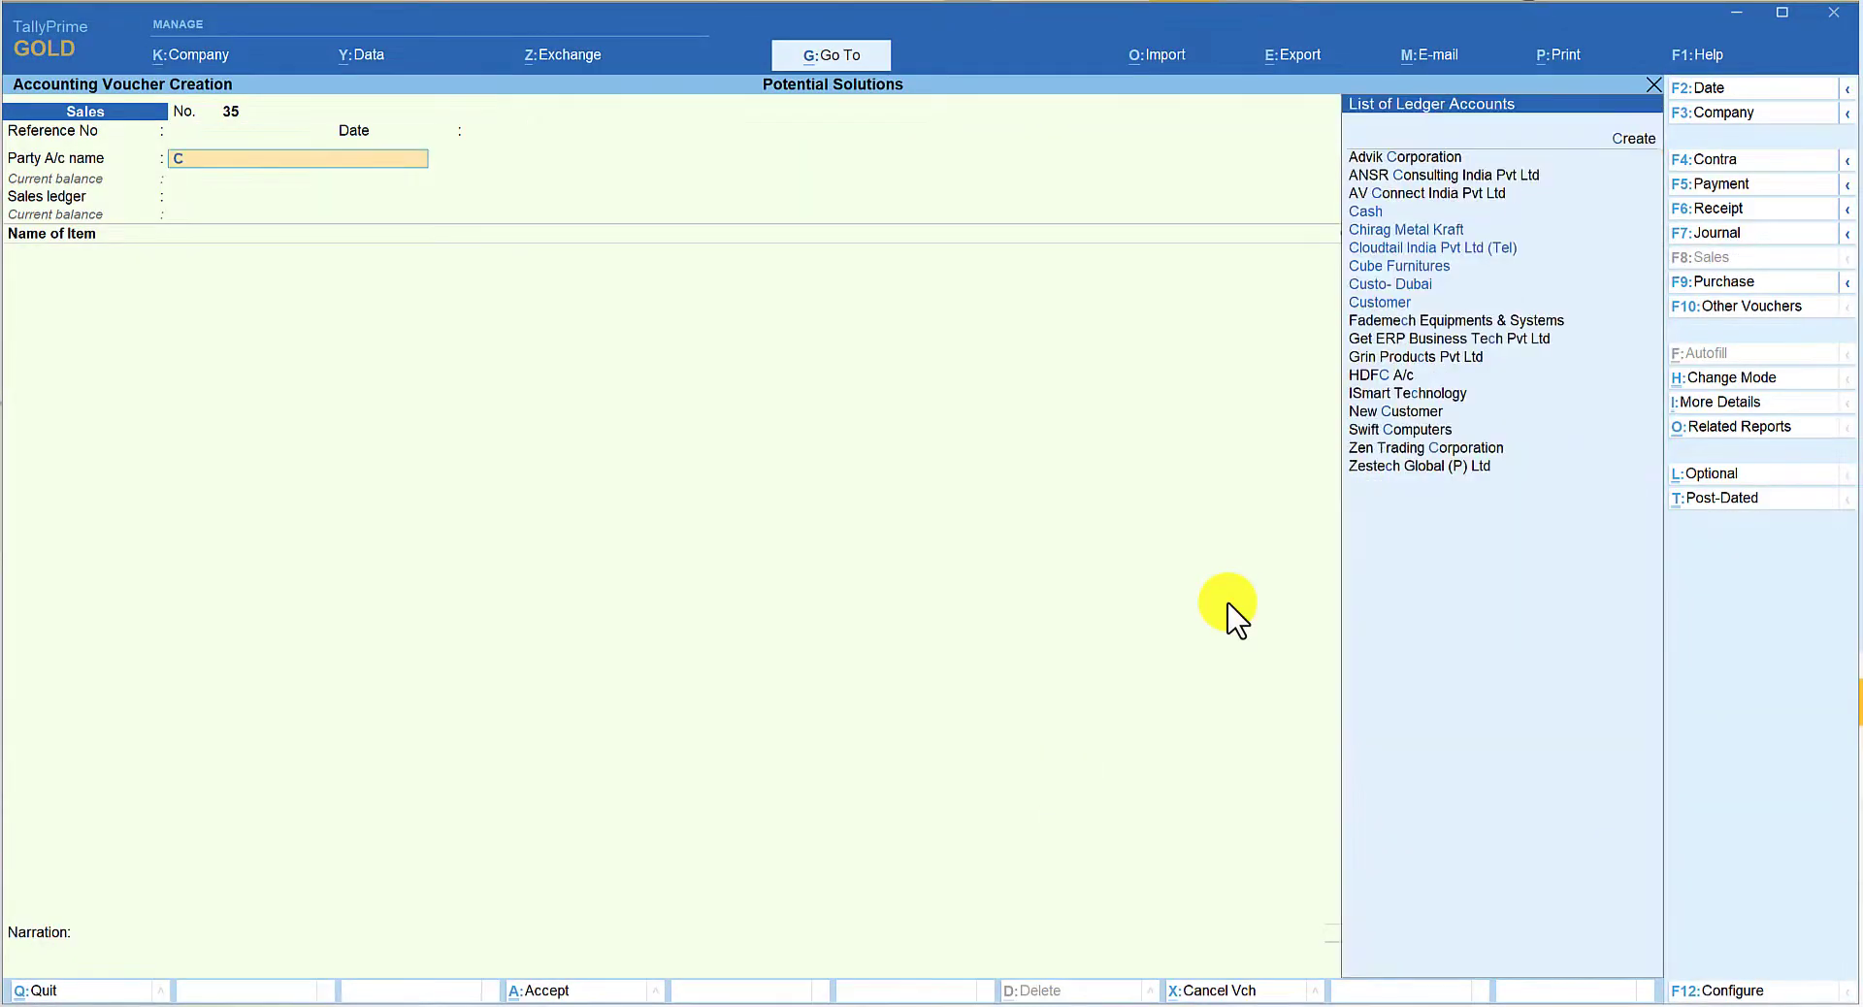
{"action": "type", "text": "h"}
{"action": "key", "text": "Return"}
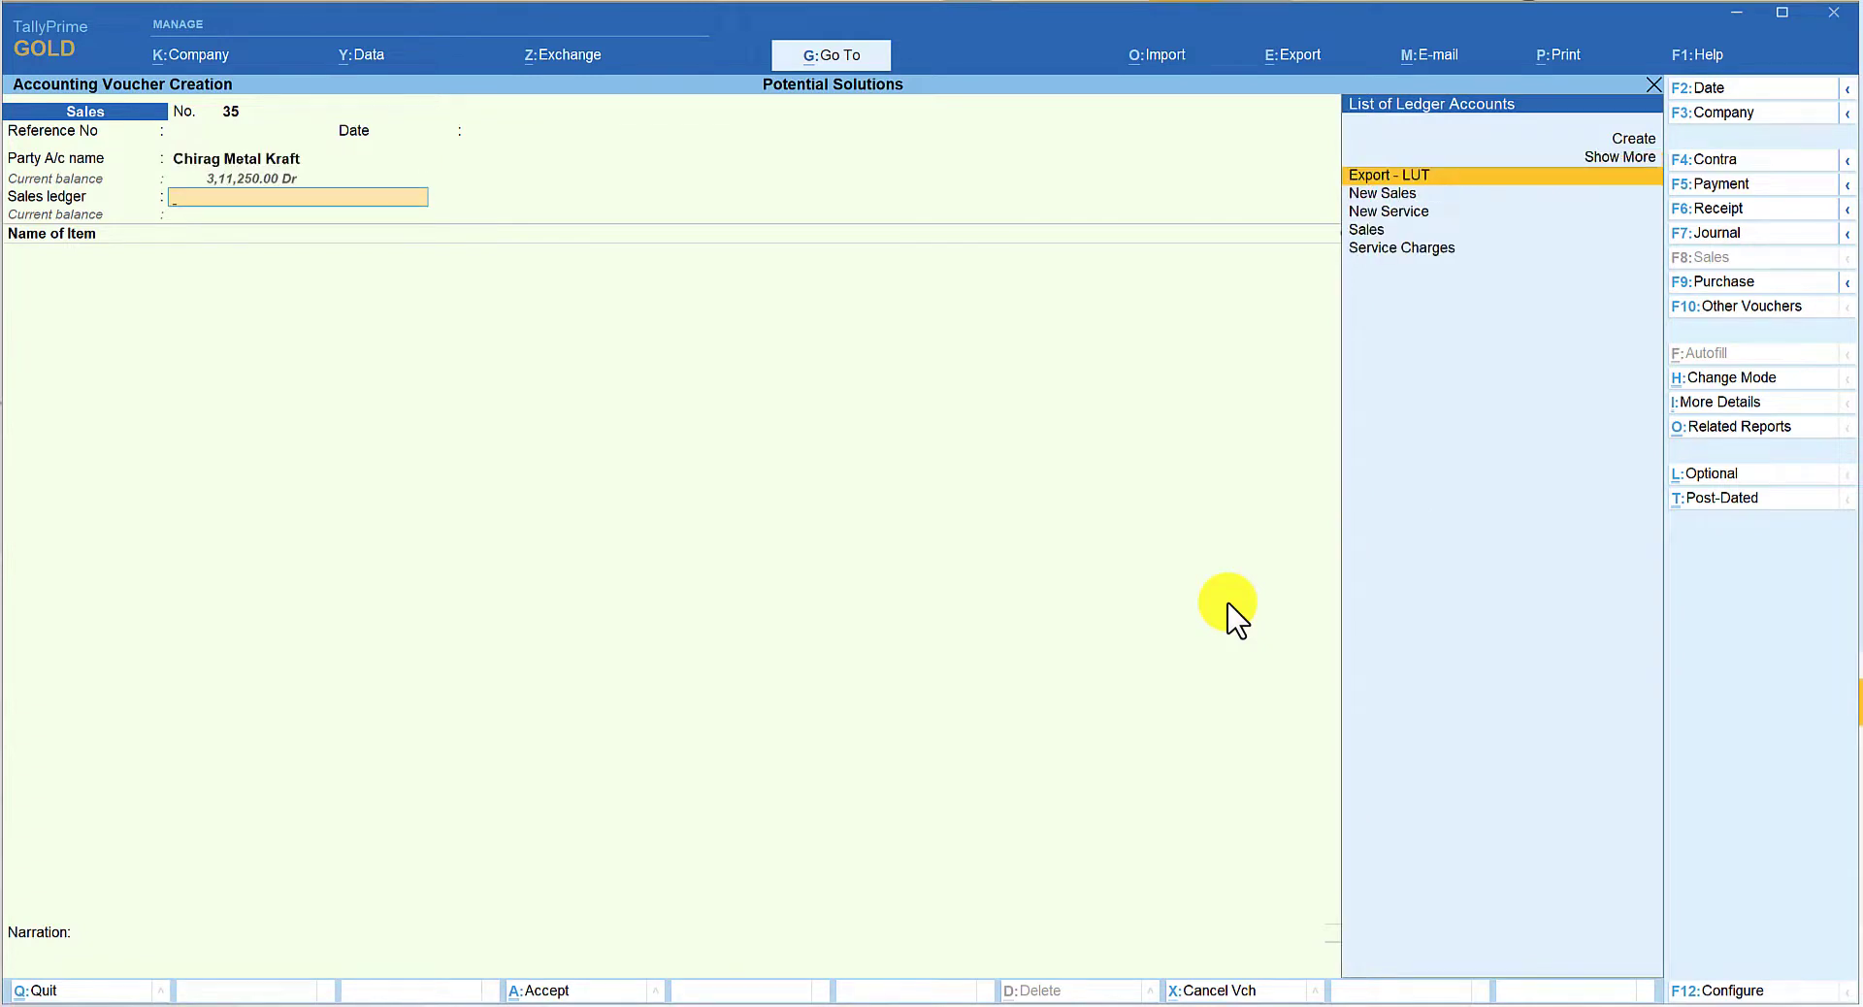
{"action": "key", "text": "Down"}
{"action": "key", "text": "Down"}
{"action": "key", "text": "Down"}
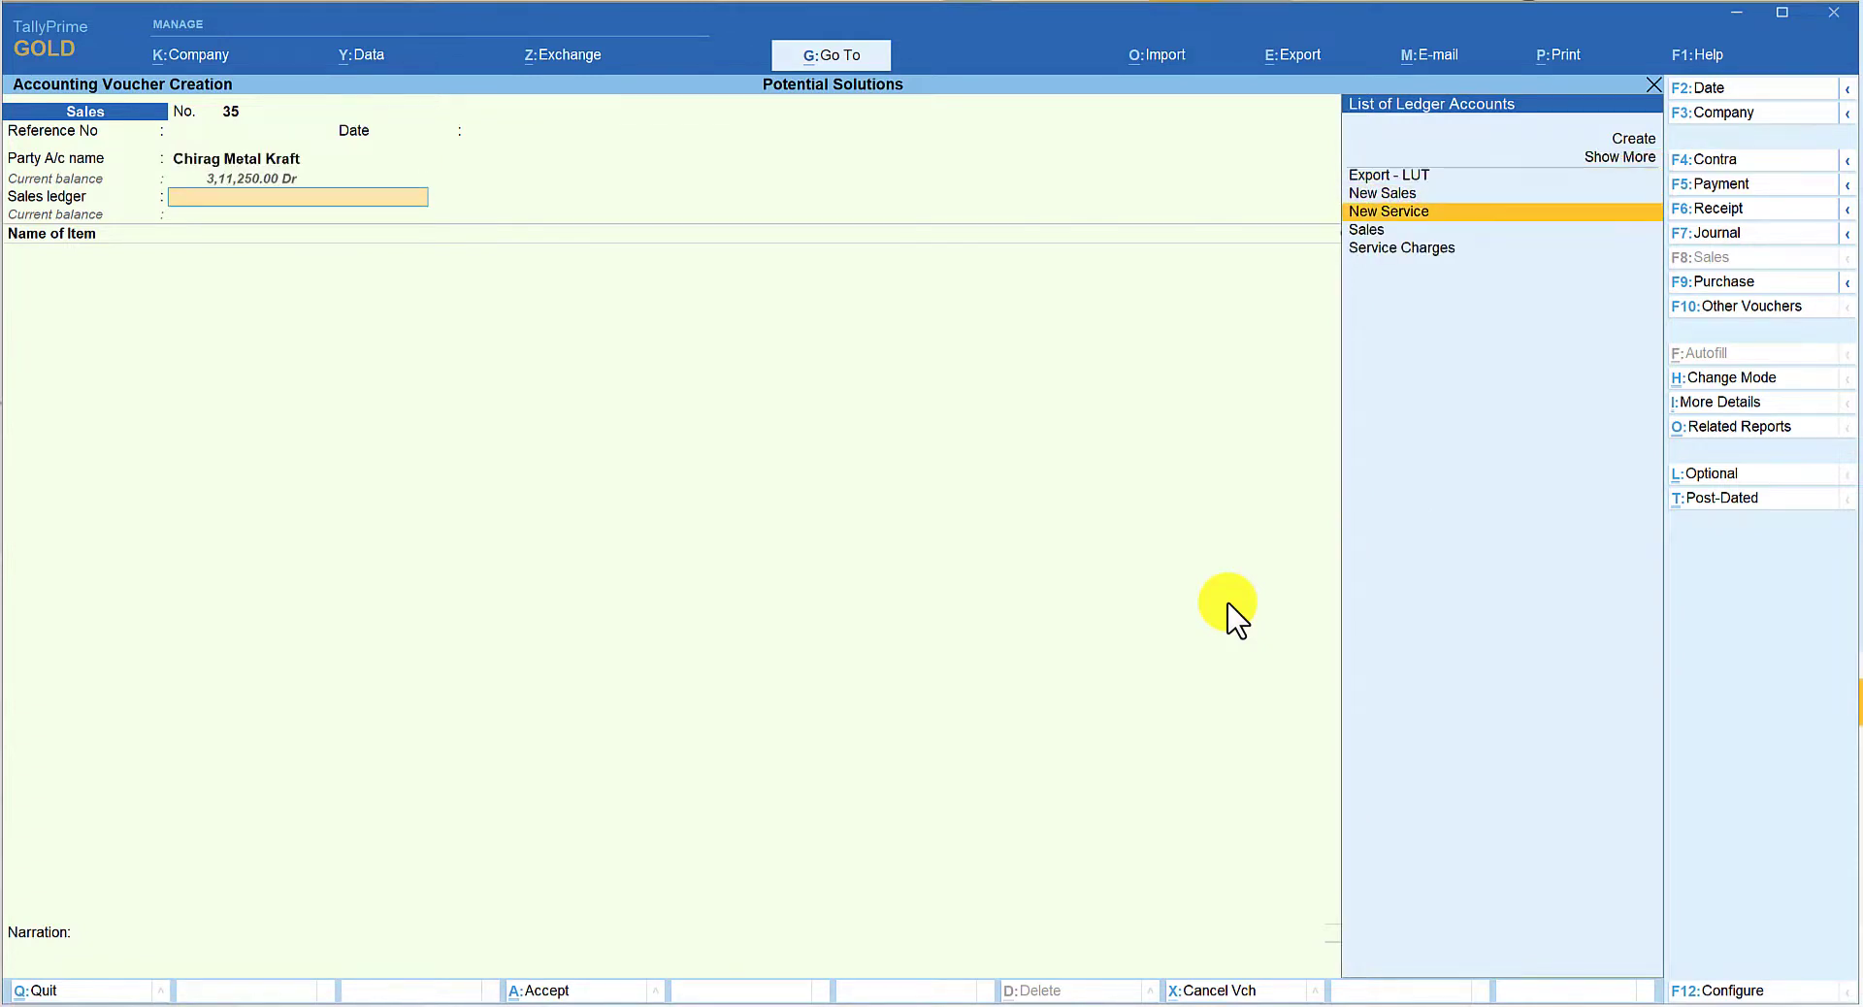
{"action": "key", "text": "Return"}
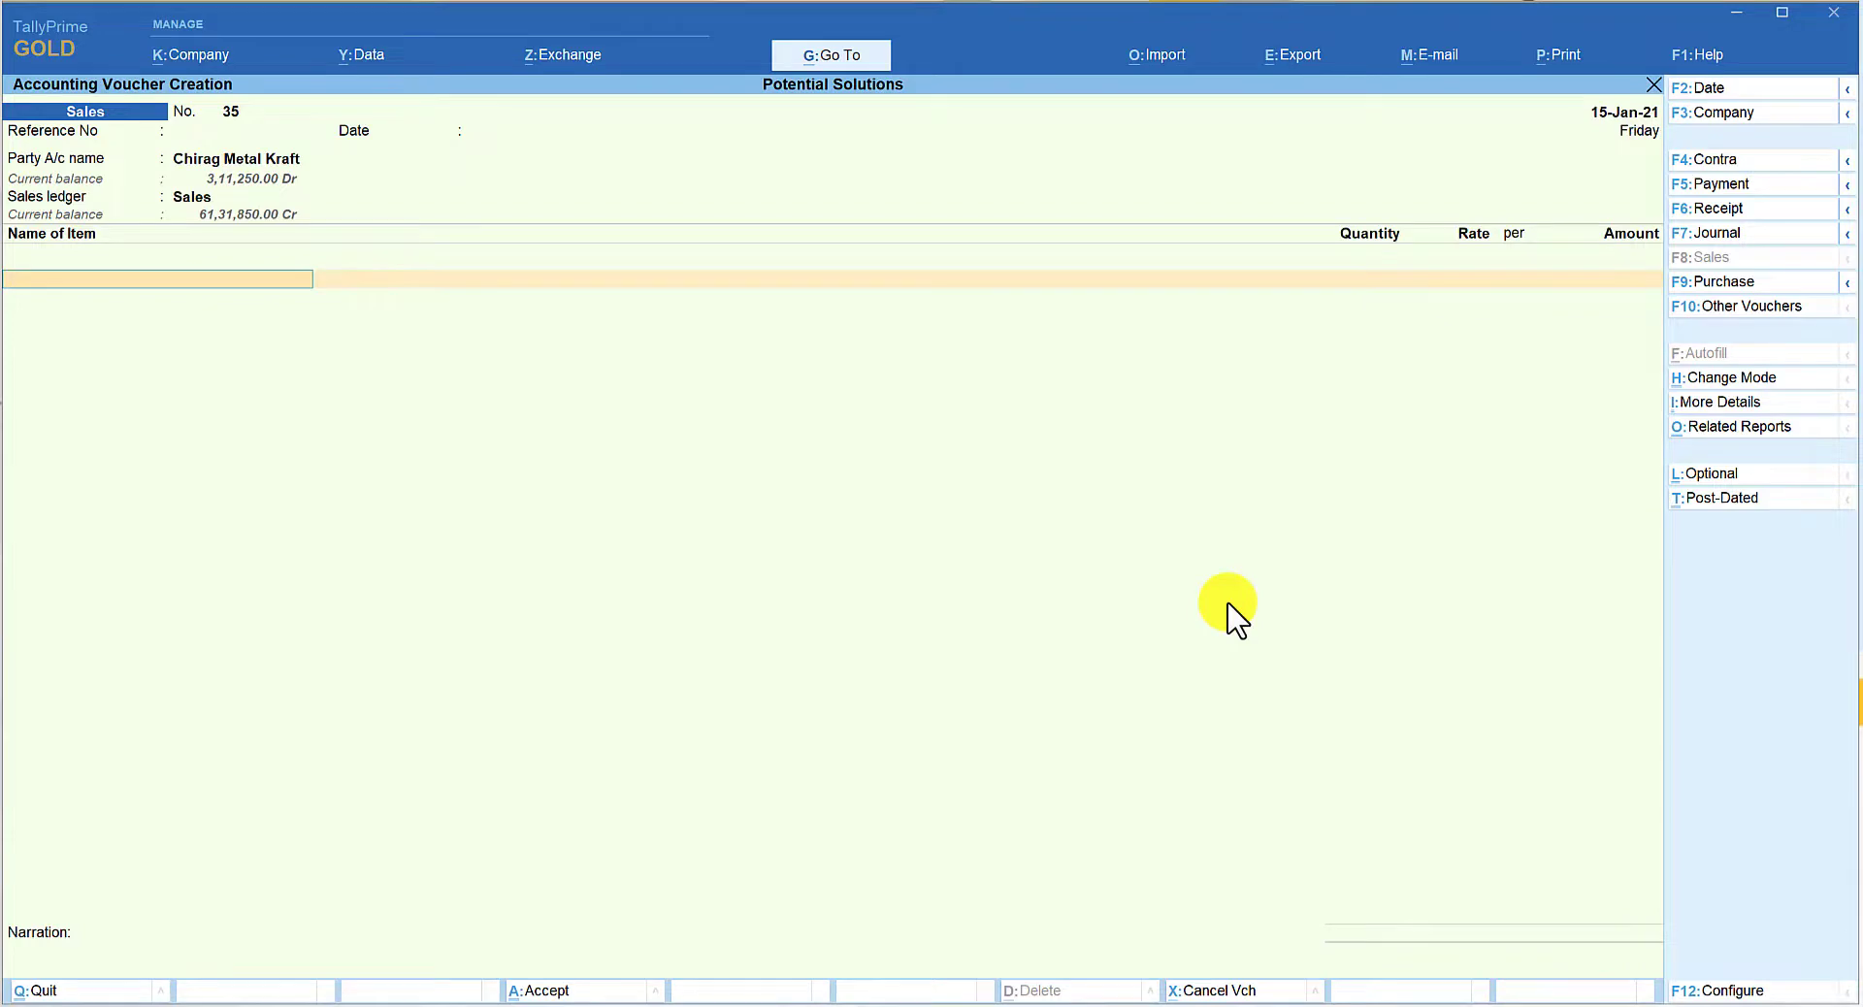
Step: Try adding Dell Laptop - I3 with quantity 1 Nos at 45,000.00 and no discount, and discard the unsaved voucher
{"action": "key", "text": "Down"}
{"action": "key", "text": "Down"}
{"action": "key", "text": "Down"}
{"action": "key", "text": "Down"}
{"action": "key", "text": "Down"}
{"action": "key", "text": "Down"}
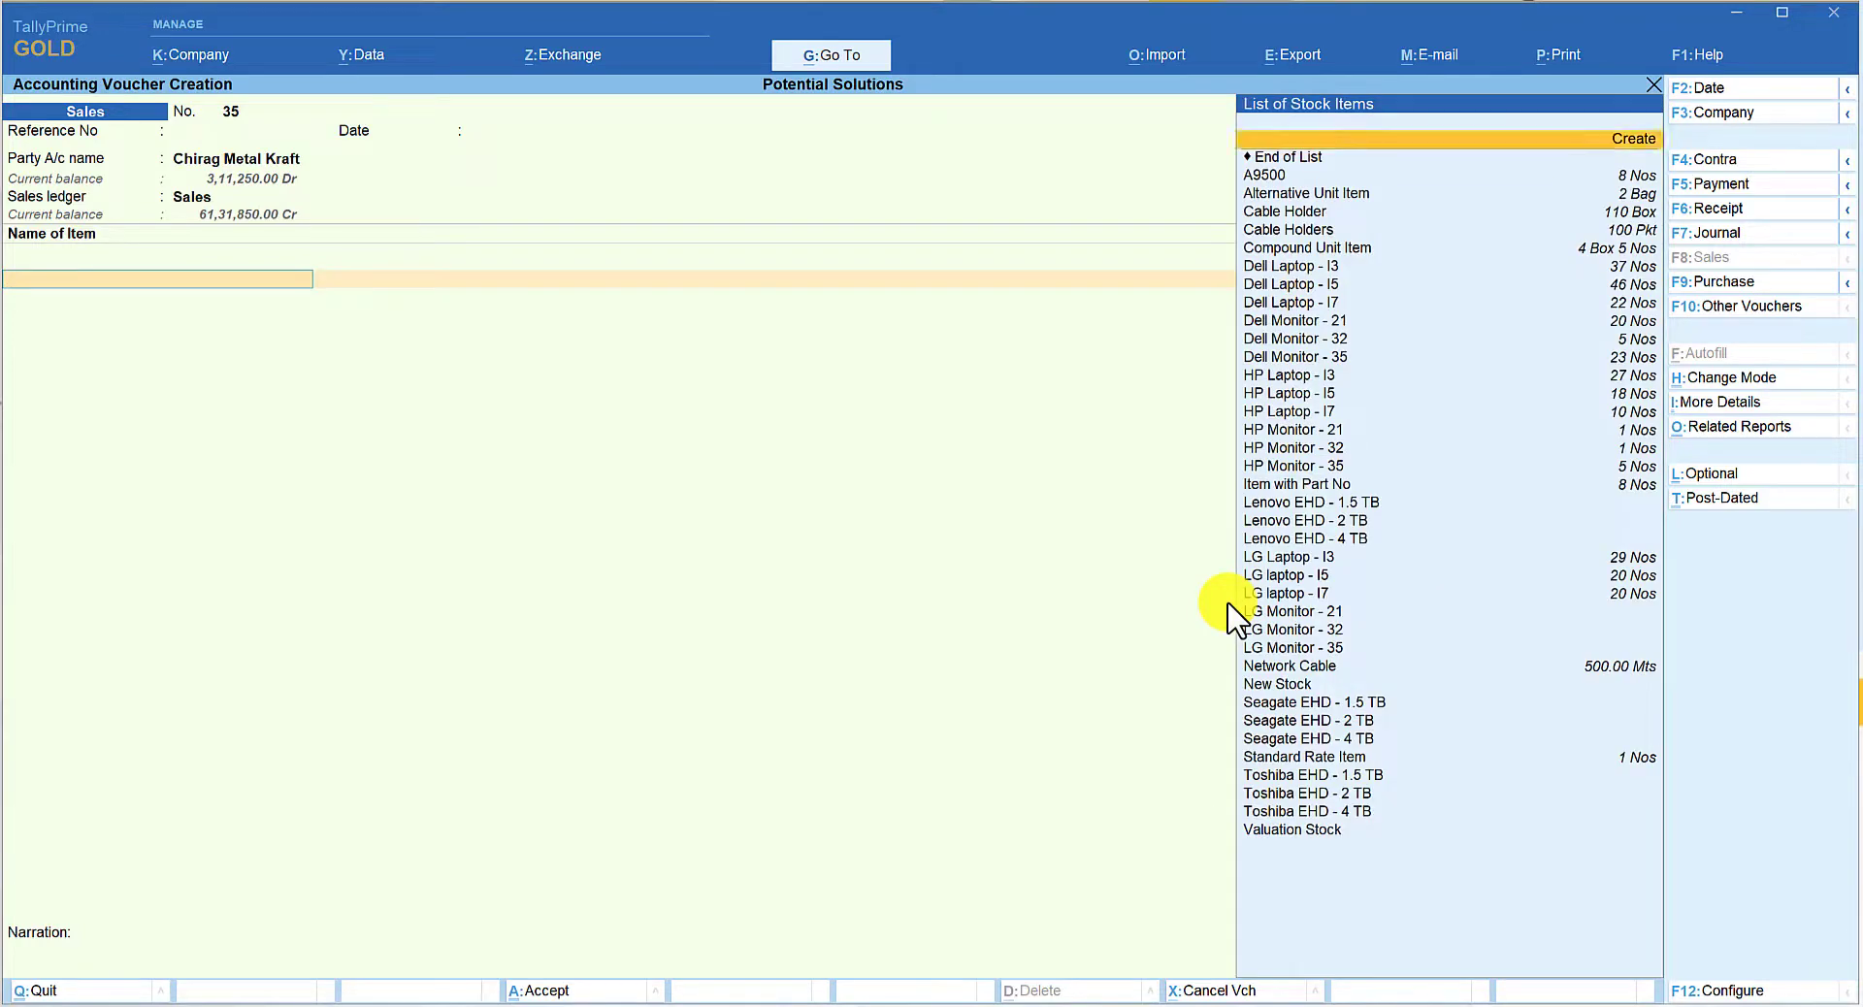
{"action": "key", "text": "Return"}
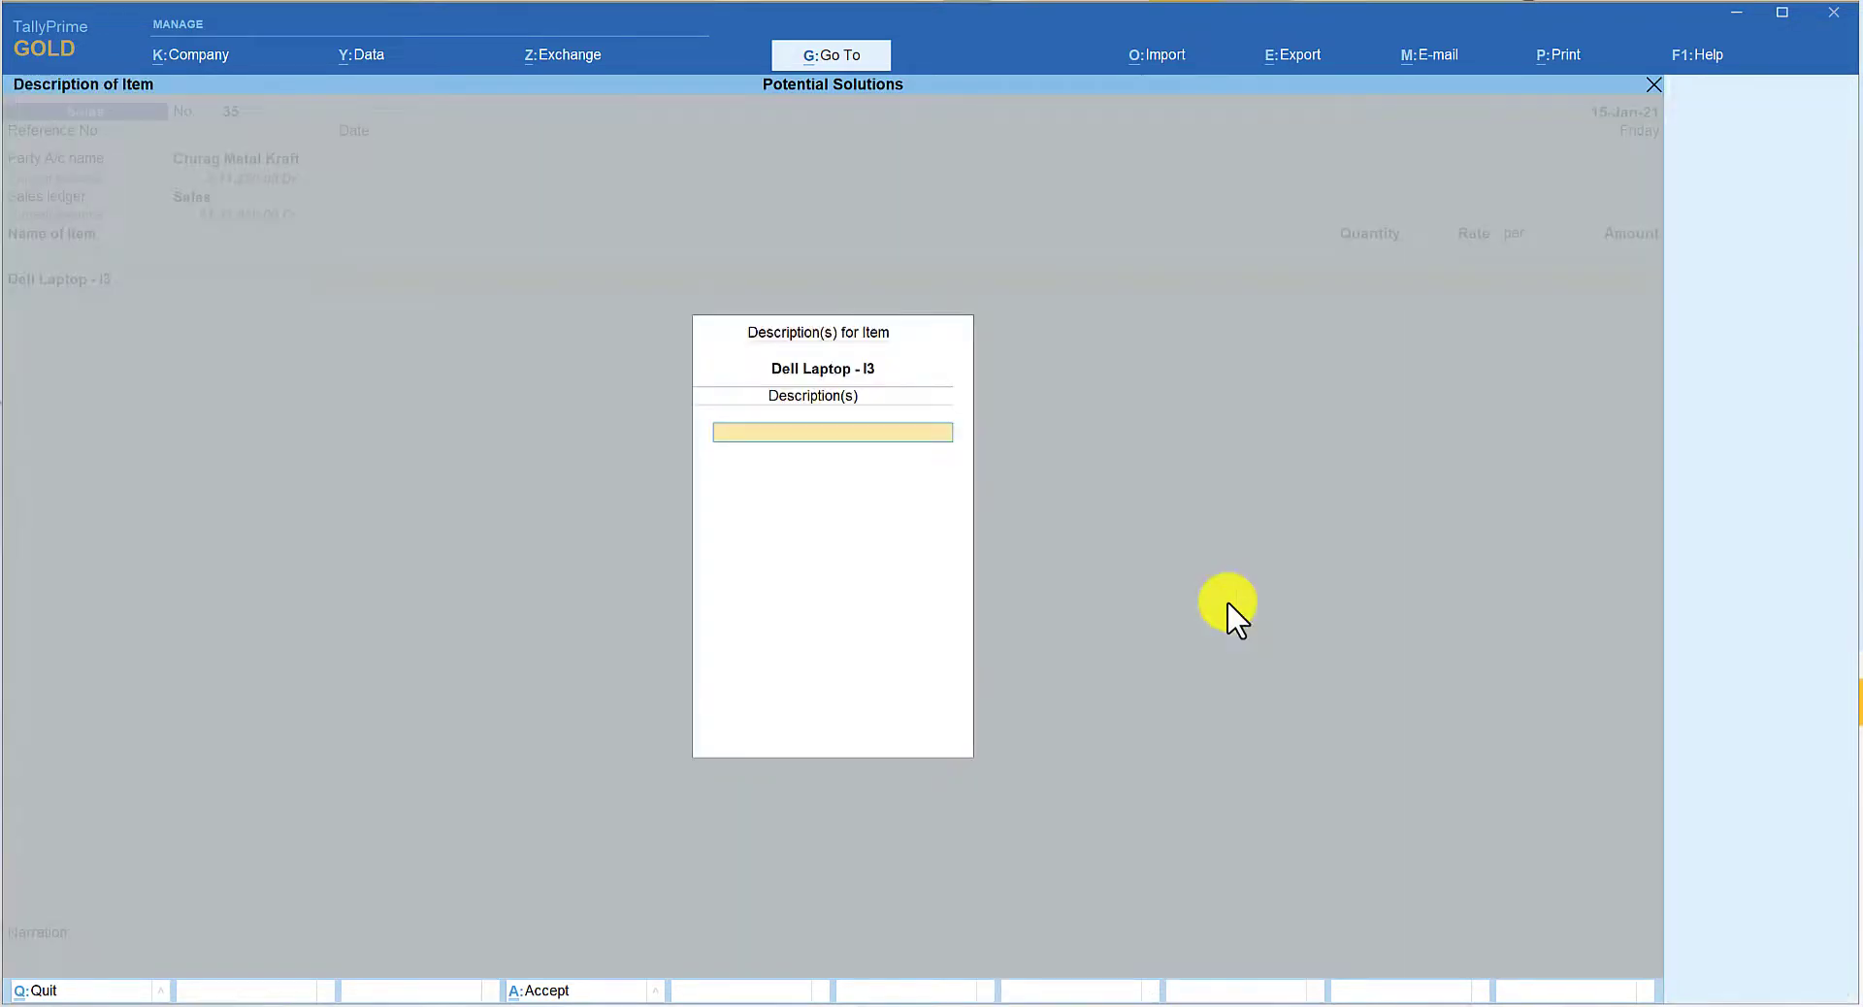
{"action": "key", "text": "Return"}
{"action": "key", "text": "Return"}
{"action": "key", "text": "Return"}
{"action": "key", "text": "Return"}
{"action": "key", "text": "Return"}
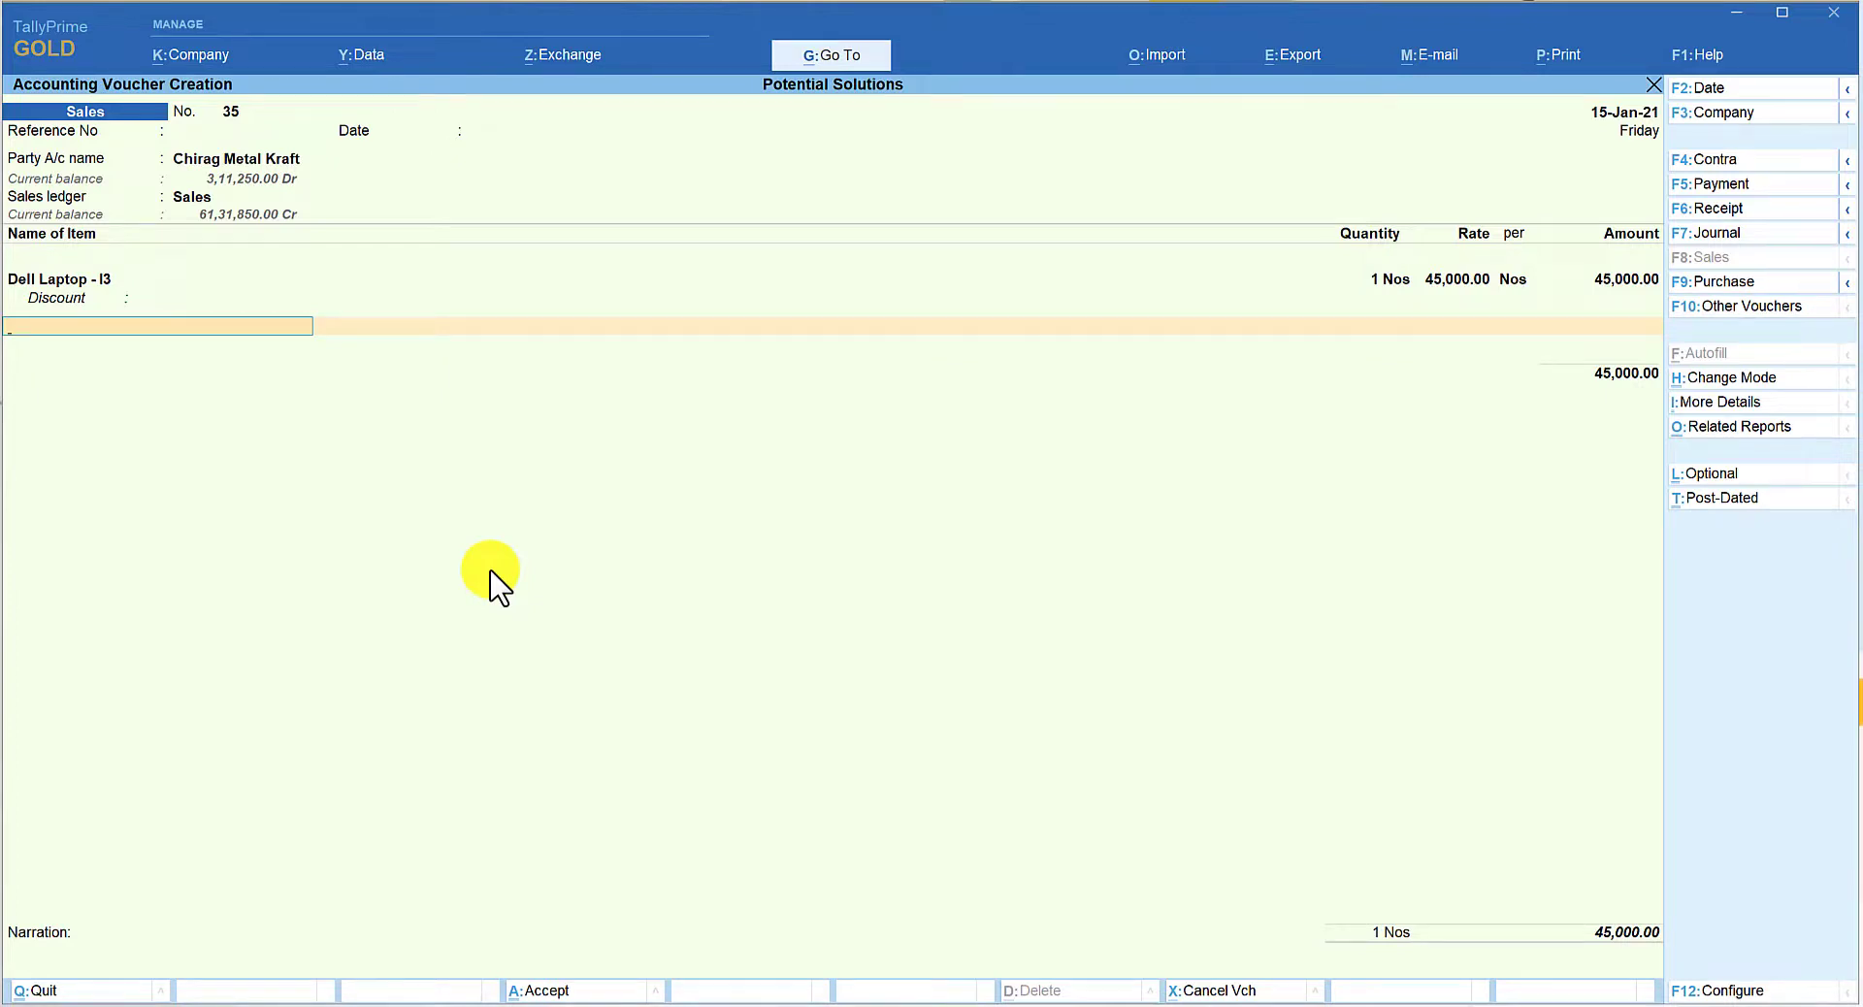
{"action": "key", "text": "Escape"}
{"action": "key", "text": "y"}
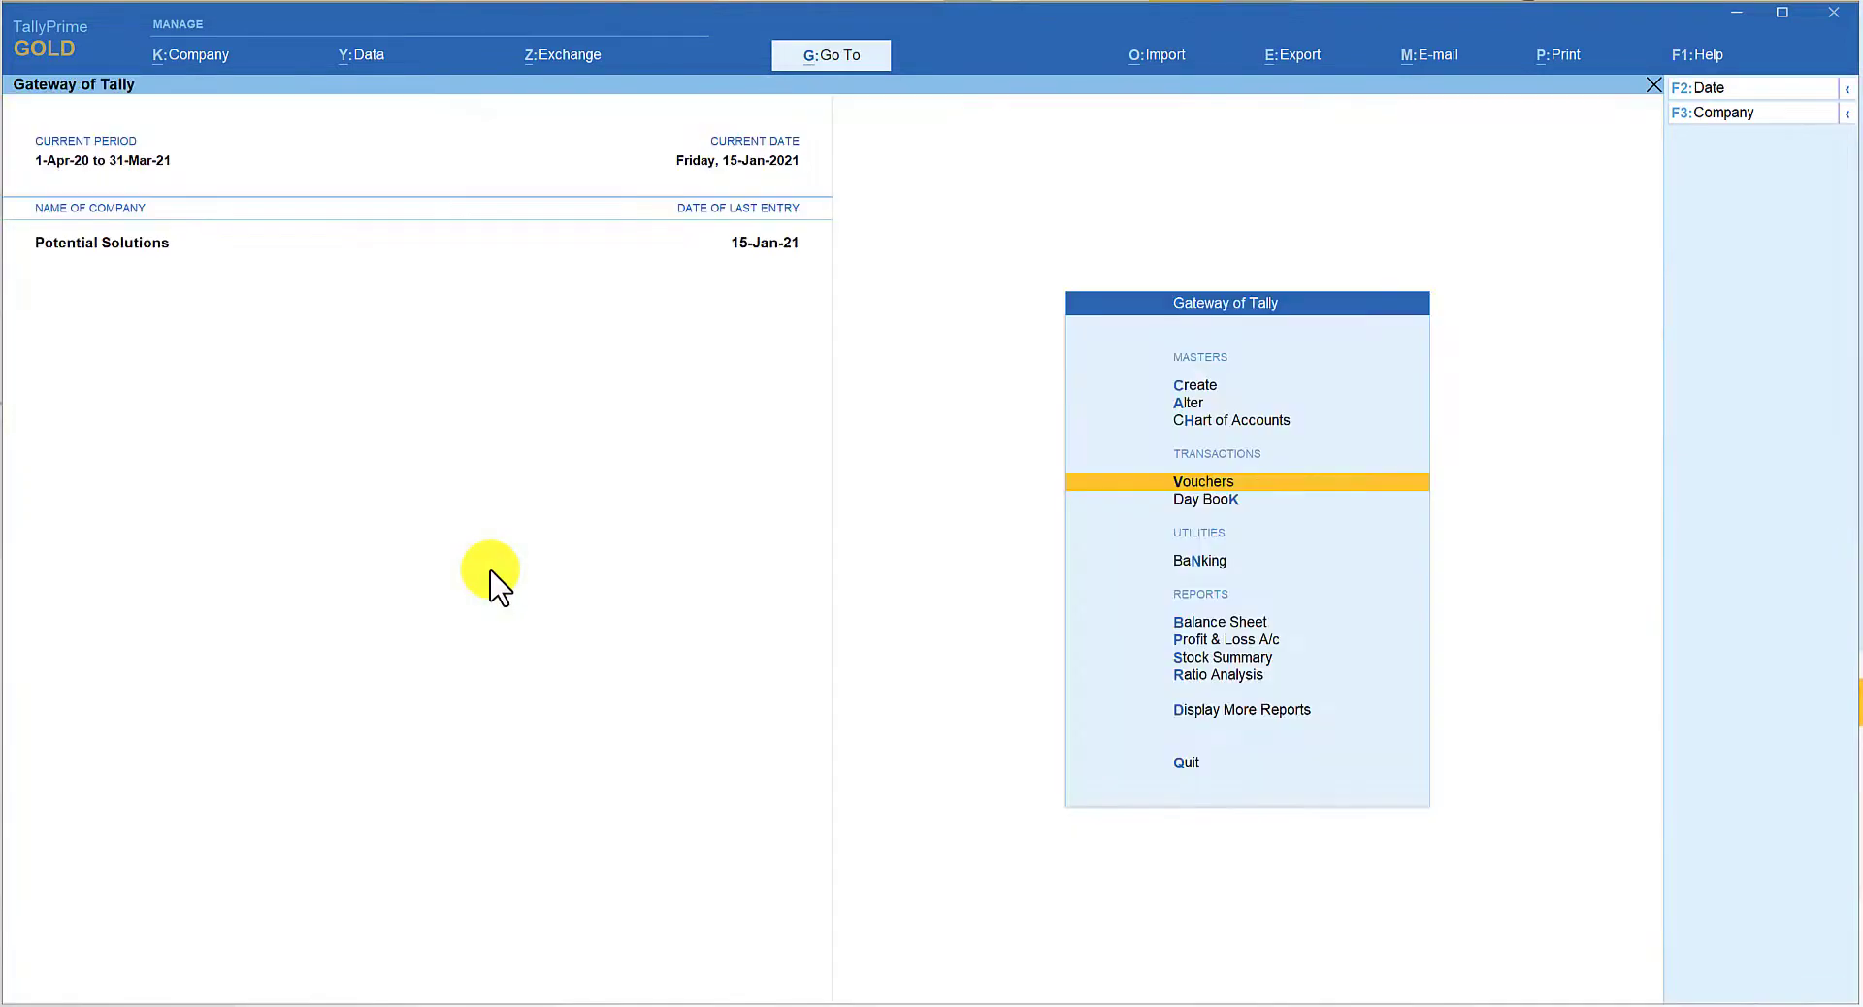
Step: Open a new purchase voucher and accept its configuration with Provide Cash/Trade Discount set to Yes
{"action": "key", "text": "Return"}
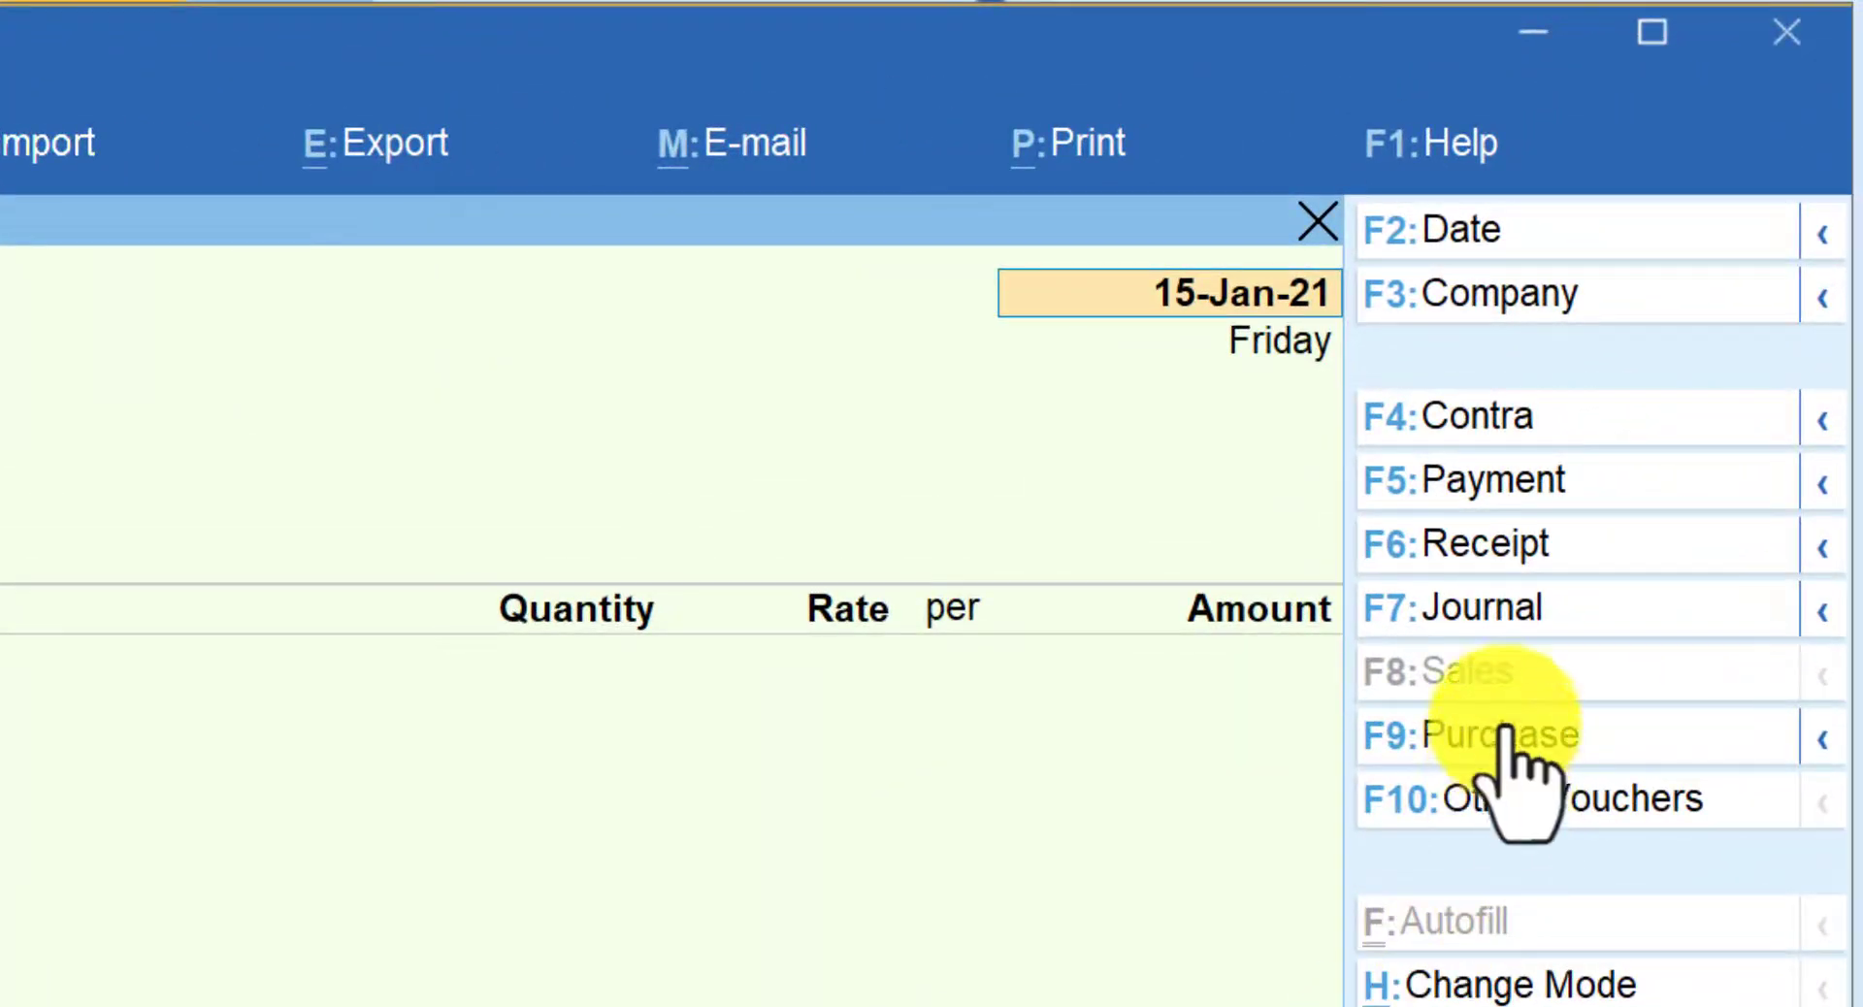
{"action": "left_click", "coordinate": [1502, 735]}
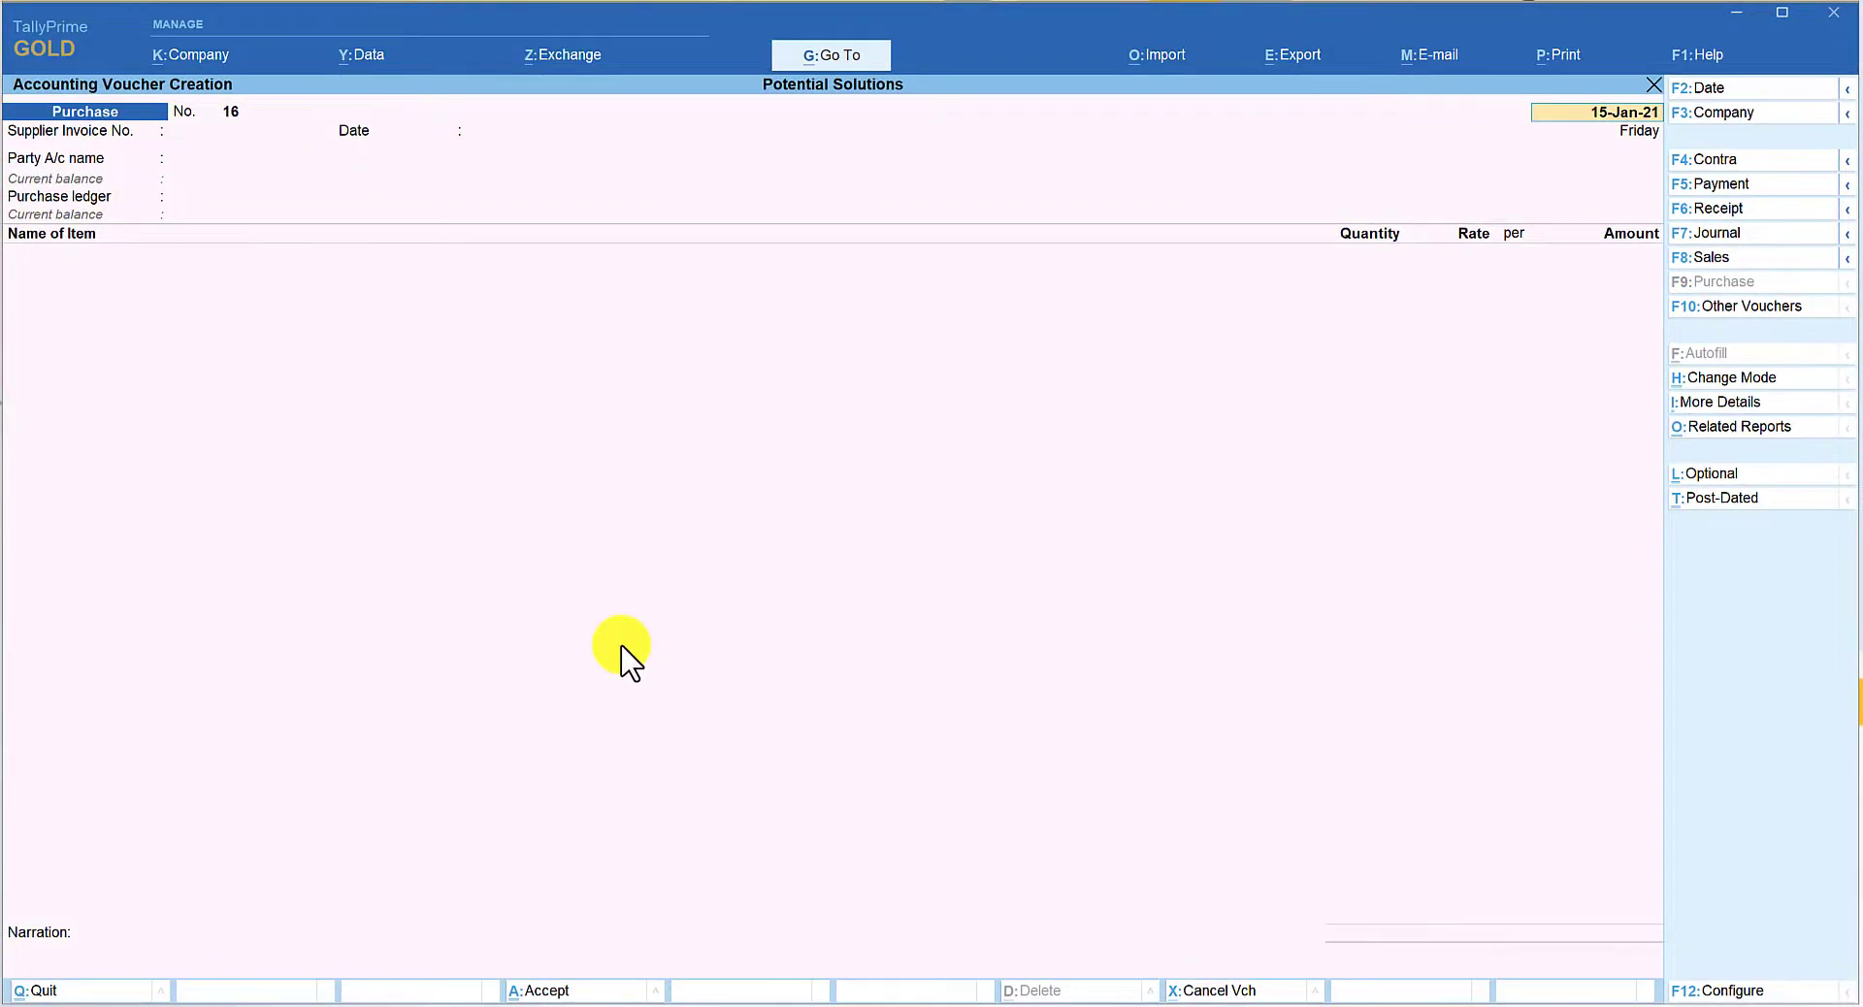
{"action": "key", "text": "F12"}
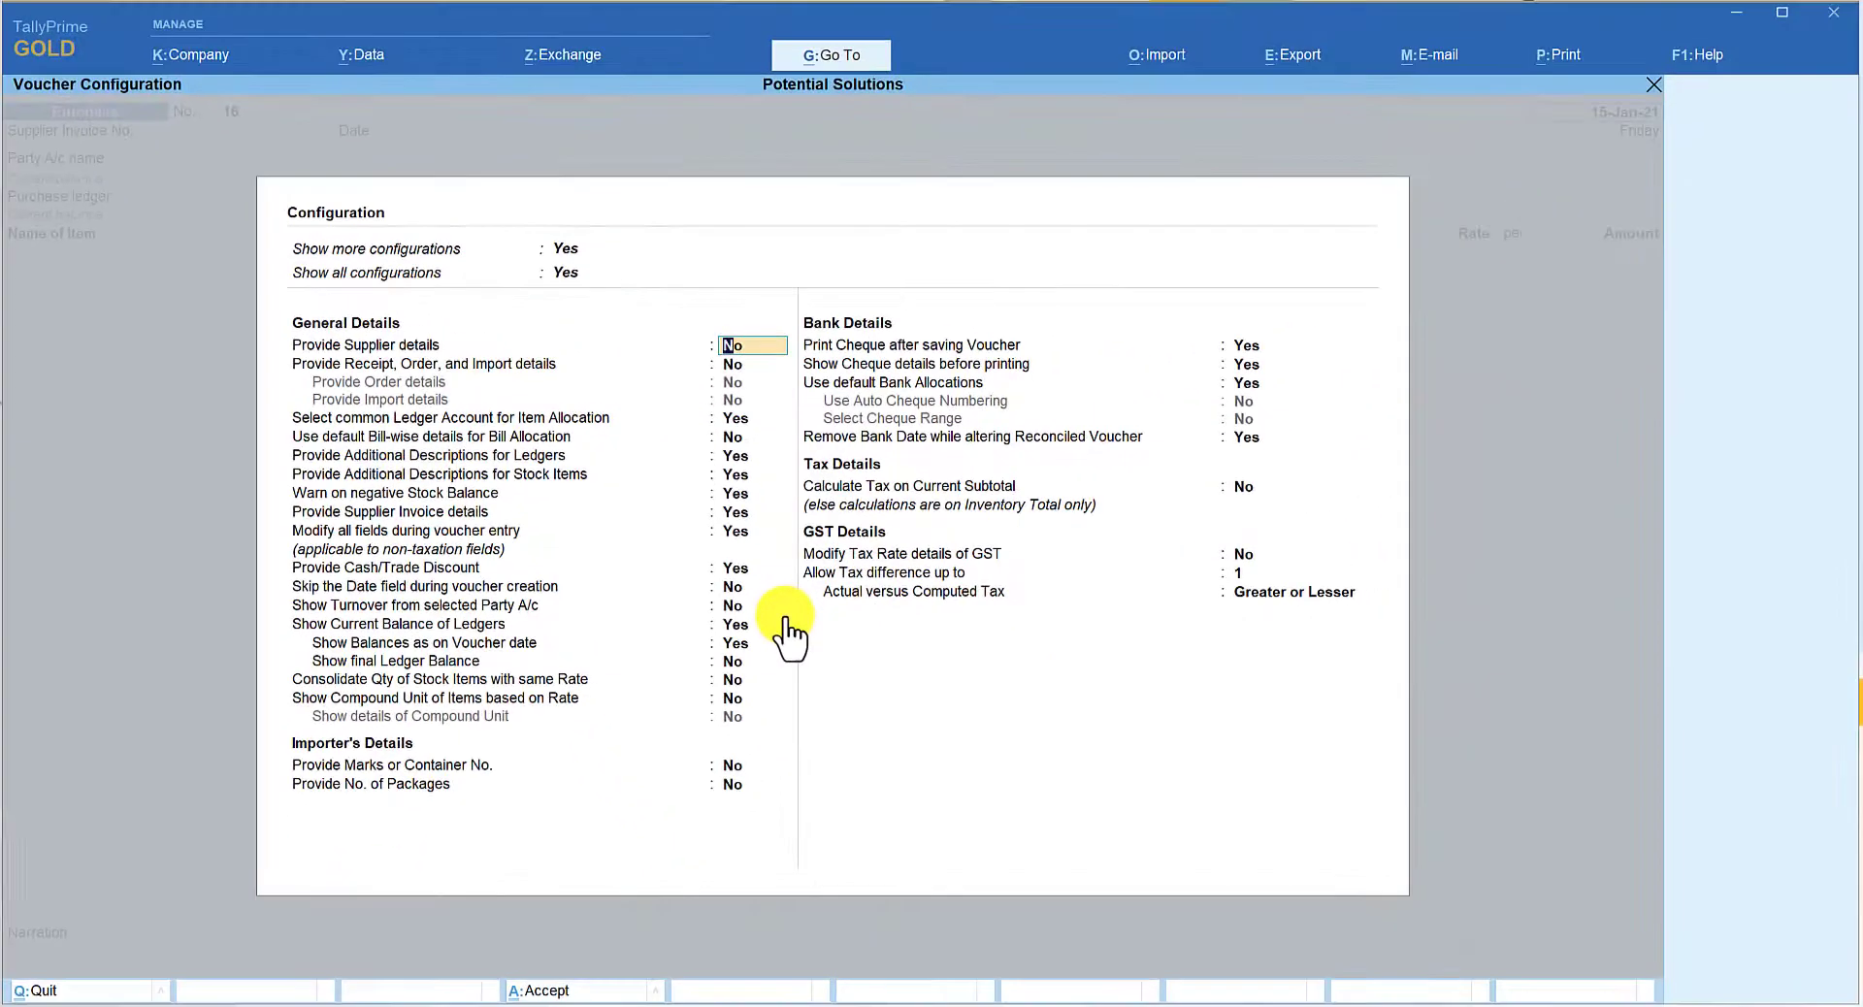
{"action": "key", "text": "ctrl+a"}
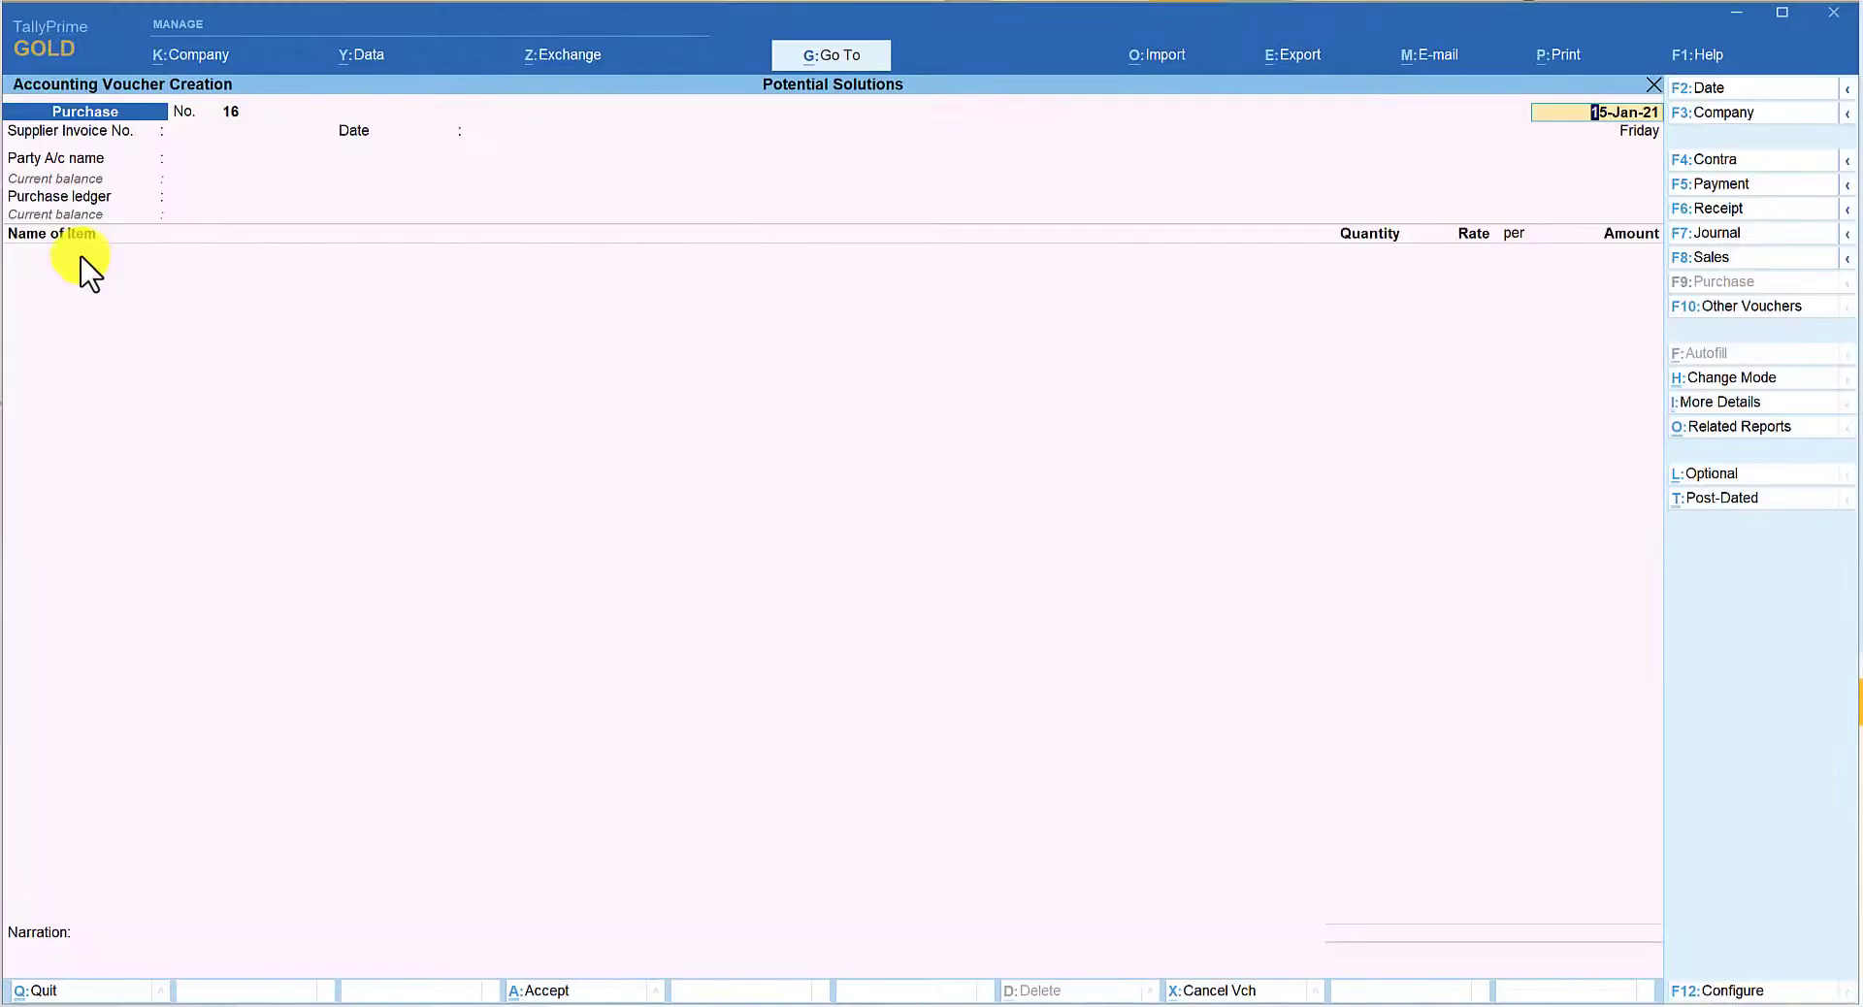